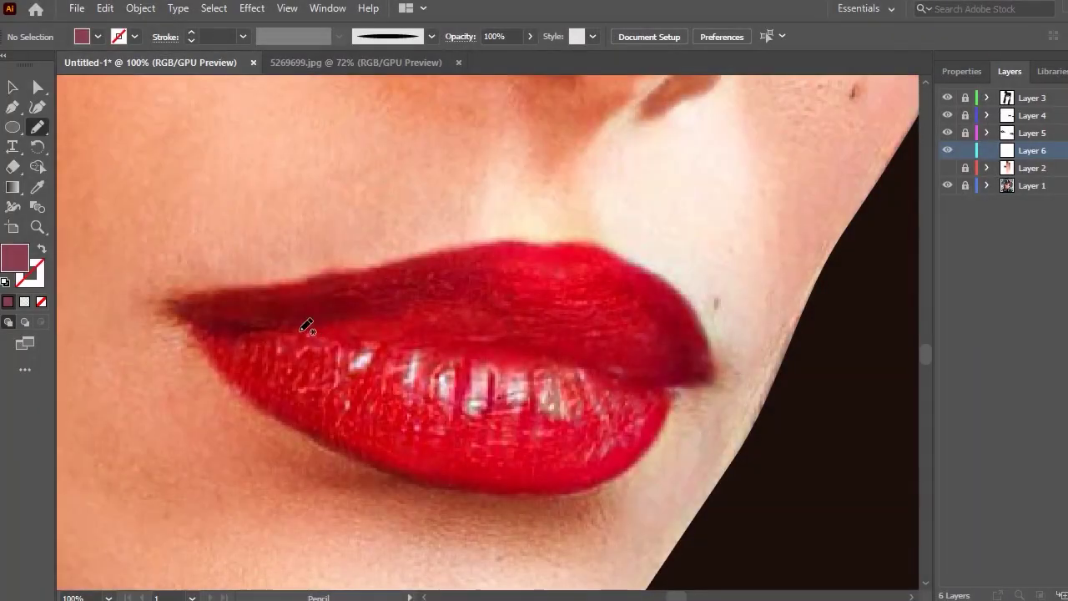
Begin a pencil trace at the left lip corner along the seam between the lips
mouse_move(292, 334)
left_mouse_down()
mouse_move(170, 307)
mouse_move(209, 327)
mouse_move(193, 317)
mouse_move(238, 327)
left_mouse_up()
Complete the first pencil trace of the lip seam and redraw its right end
left_click_drag(337, 333, 443, 345)
left_click_drag(582, 353, 654, 367)
left_click_drag(476, 341, 529, 357)
left_click_drag(464, 337, 678, 372)
left_click_drag(480, 342, 689, 373)
Refit the middle and left part of the lip seam, adding a slight dip near the left corner
left_click_drag(450, 342, 613, 367)
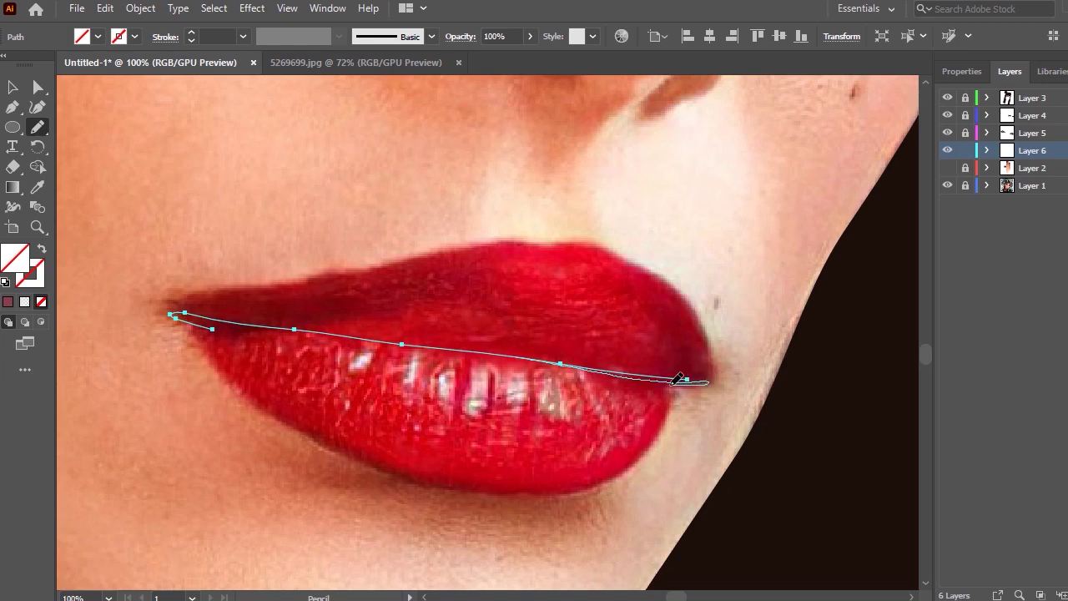
left_click_drag(597, 370, 649, 379)
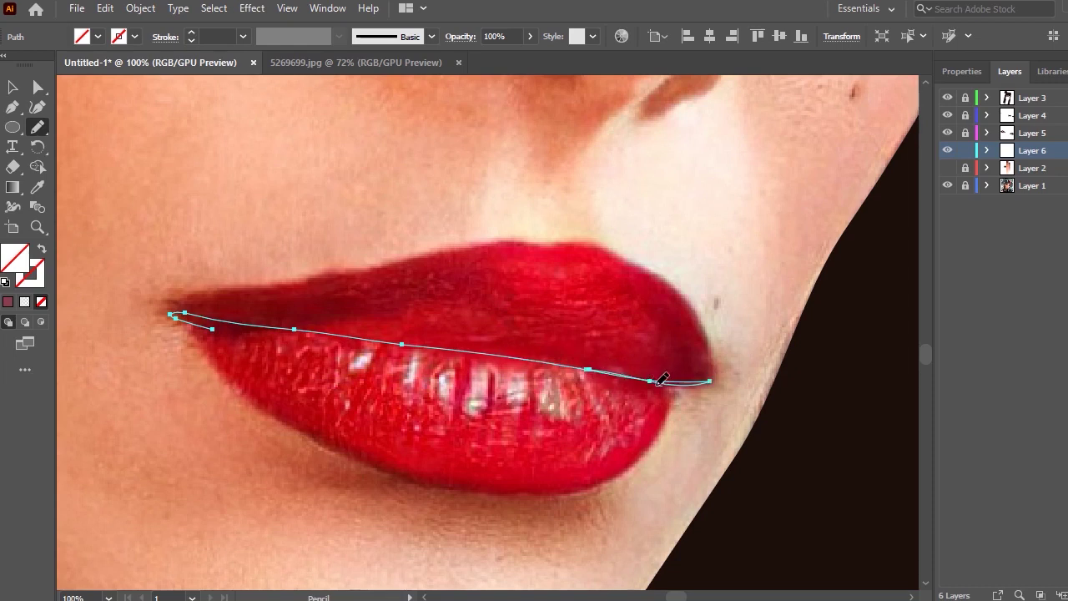
left_click_drag(523, 357, 584, 375)
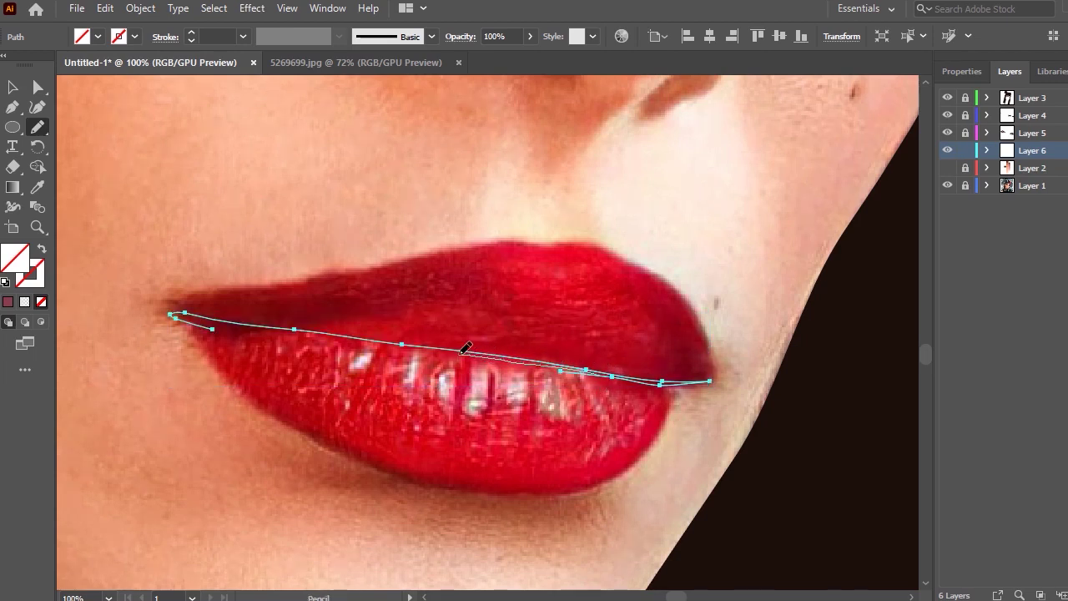
left_click_drag(465, 347, 356, 336)
left_click_drag(261, 325, 230, 324)
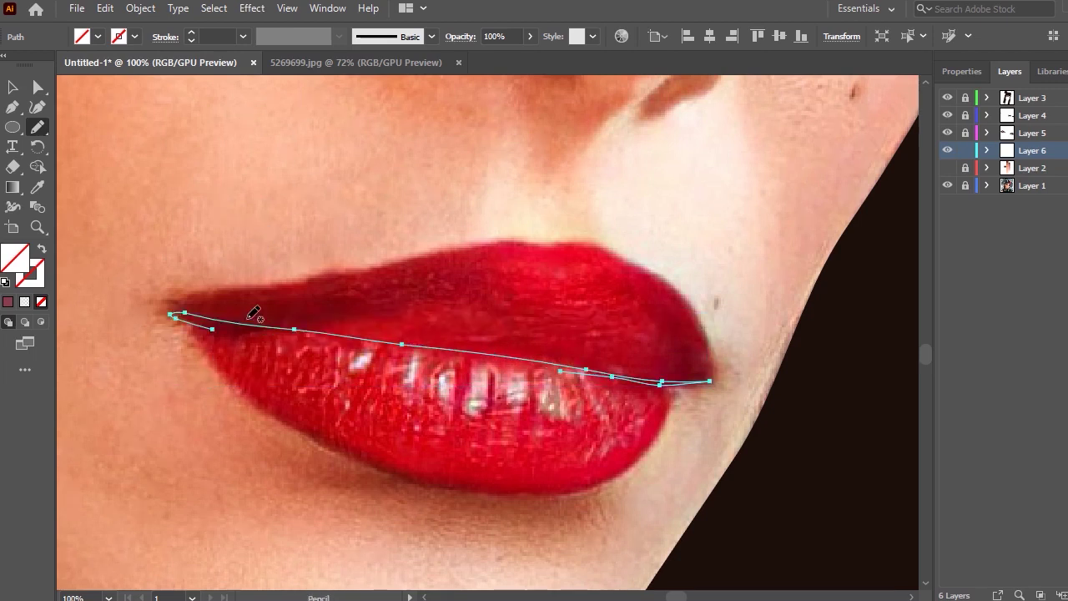
left_click_drag(286, 340, 205, 328)
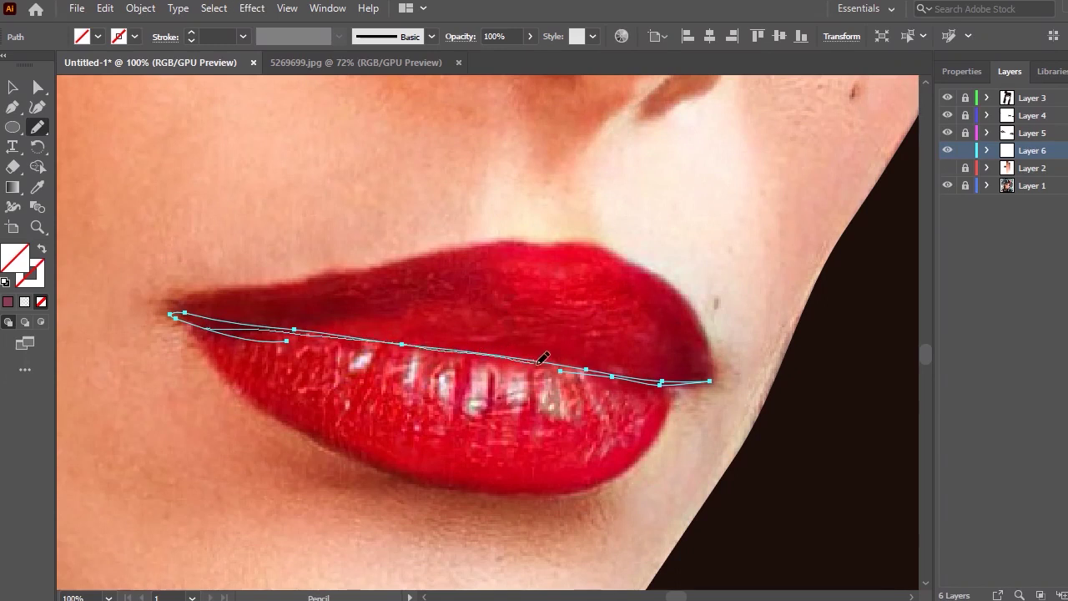
Give the lip-seam path the darkest red-brown swatch colour with the Eyedropper, then deselect
scroll(561, 251, "down", 4)
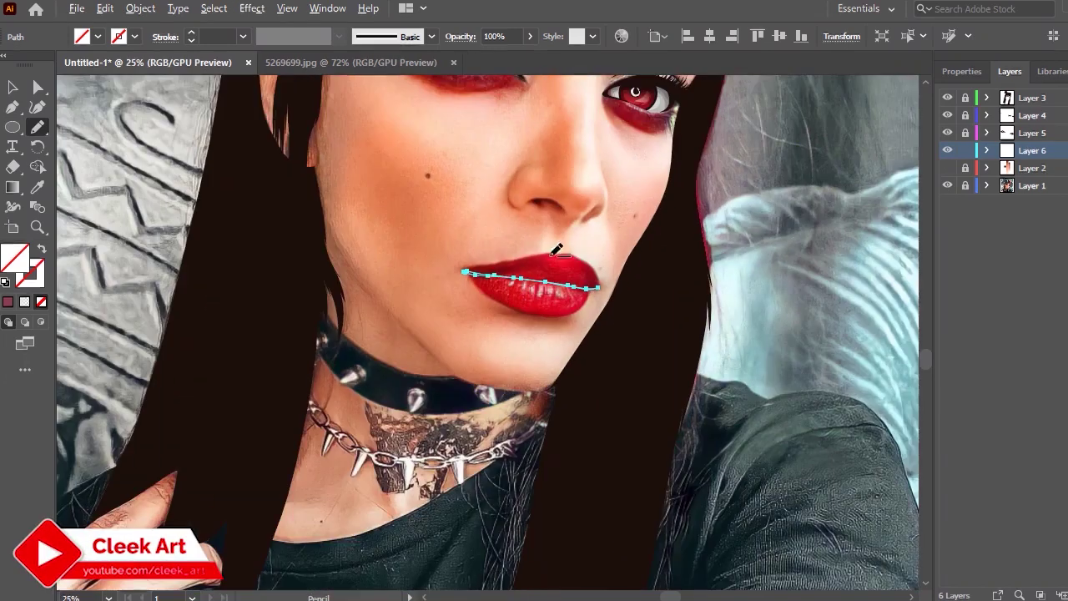
scroll(557, 250, "down", 1)
scroll(318, 231, "down", 3)
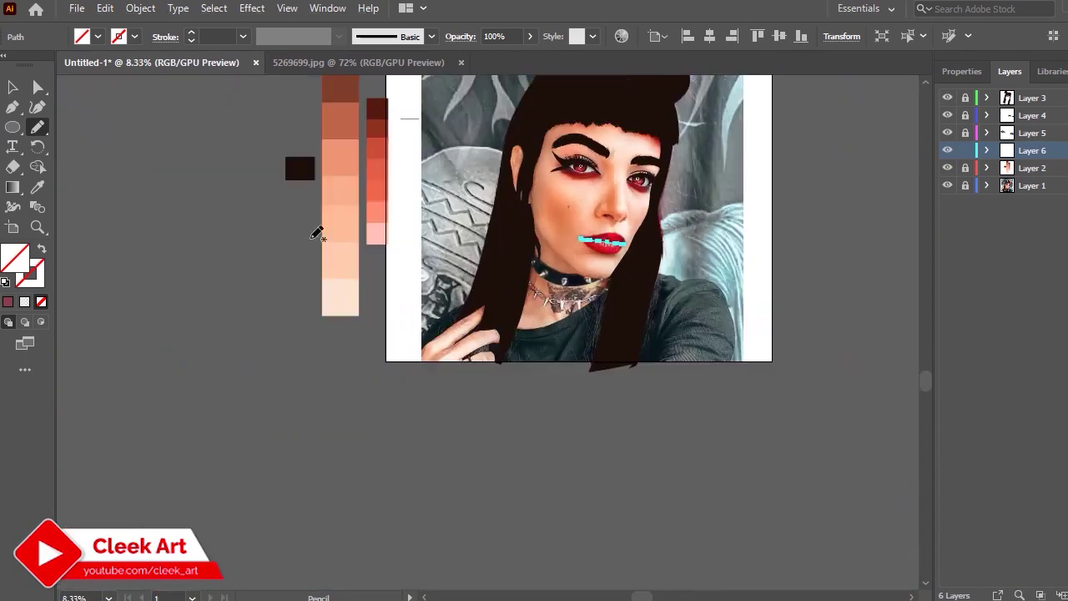
scroll(489, 174, "up", 2)
left_click(37, 187)
scroll(480, 164, "up", 2)
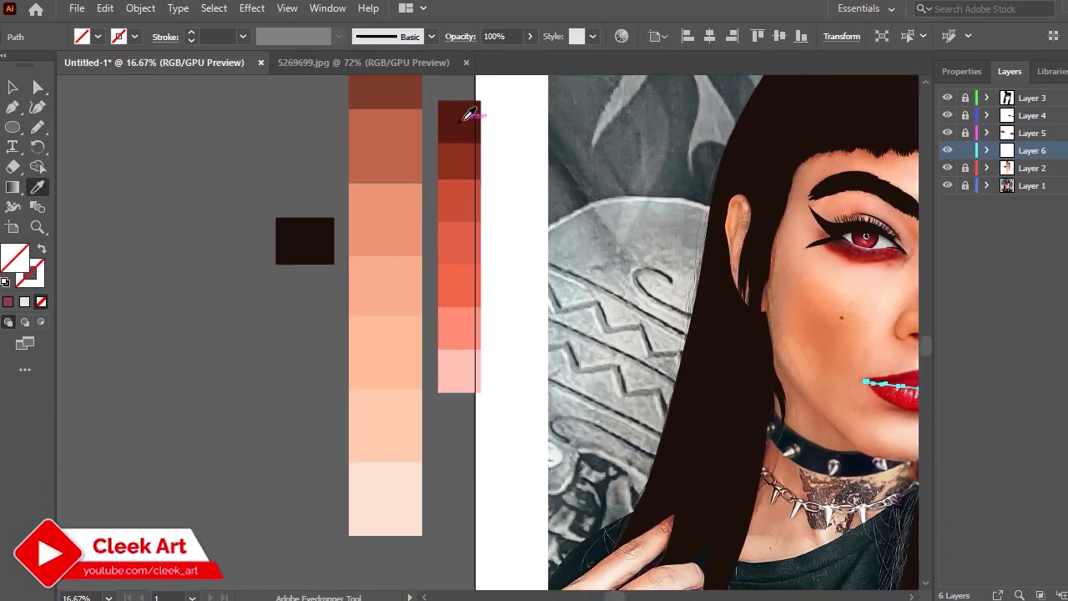
left_click(470, 109)
scroll(470, 108, "down", 1)
scroll(453, 239, "up", 5)
left_click(13, 87)
left_click(336, 203)
Reselect the dark lip line, redraw it along the seam with the Pencil, then deselect
scroll(322, 186, "up", 1)
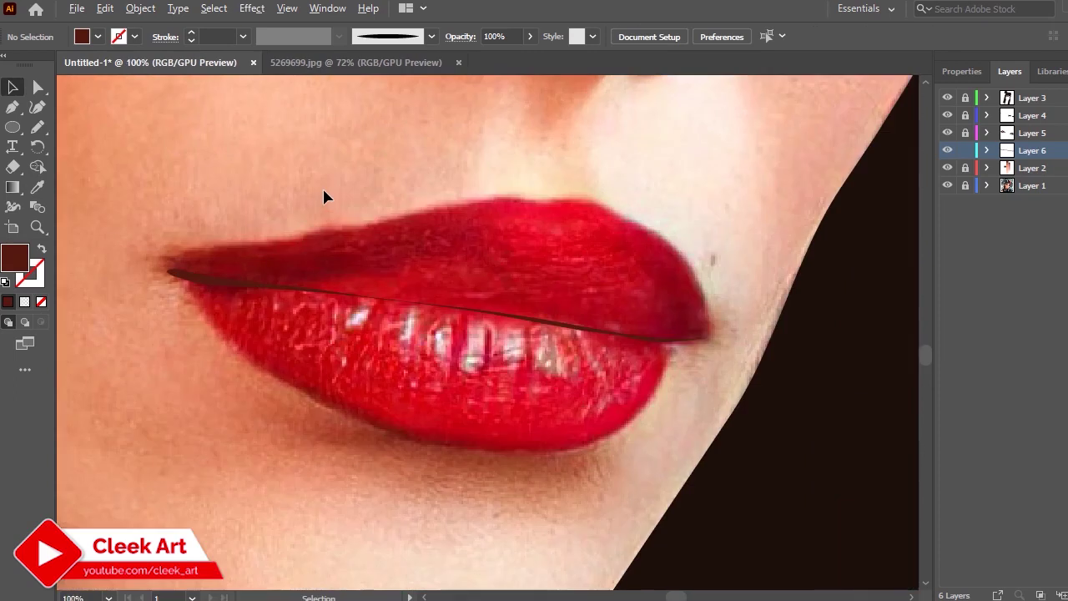
left_click(492, 324)
key("n")
left_click_drag(609, 326, 527, 313)
left_click_drag(458, 298, 380, 292)
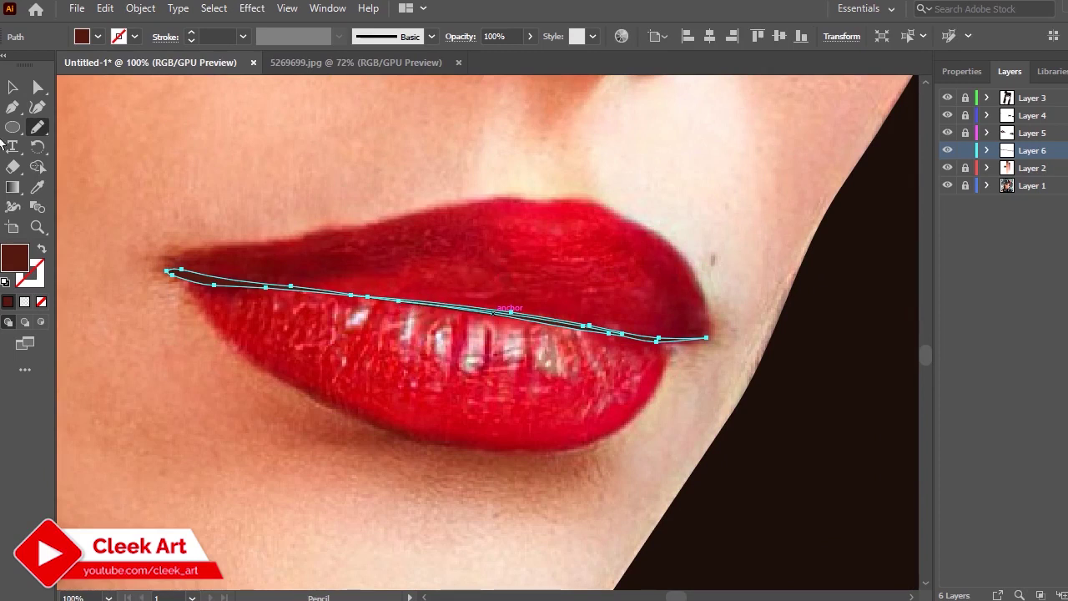
left_click(13, 87)
left_click(548, 201)
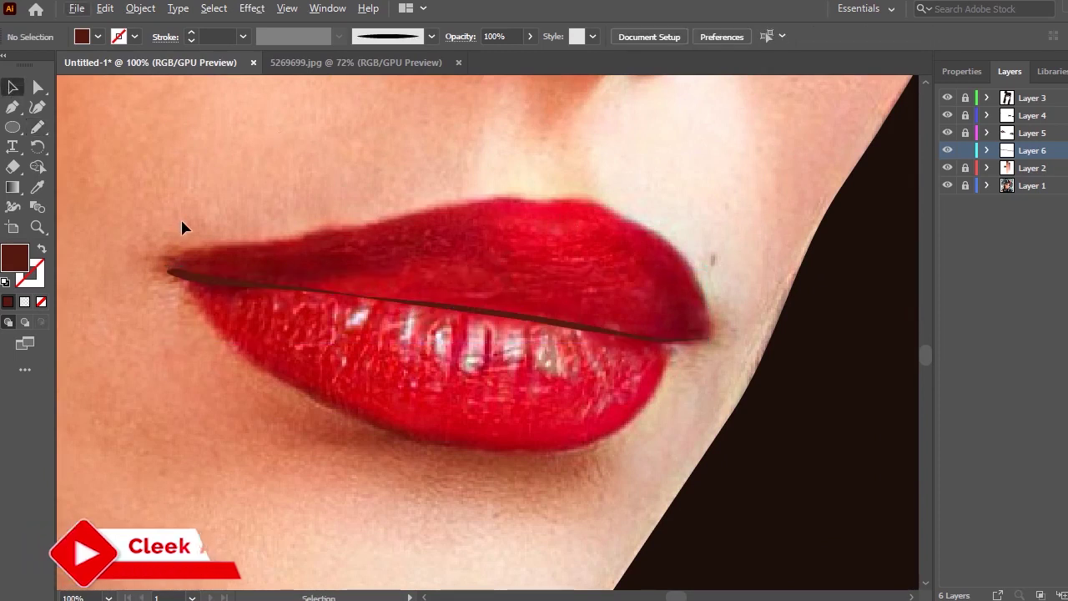
Outline the lower lip with the Pencil from the left corner to the right corner
key("n")
mouse_move(174, 266)
left_mouse_down()
mouse_move(220, 312)
mouse_move(174, 279)
mouse_move(344, 410)
left_mouse_up()
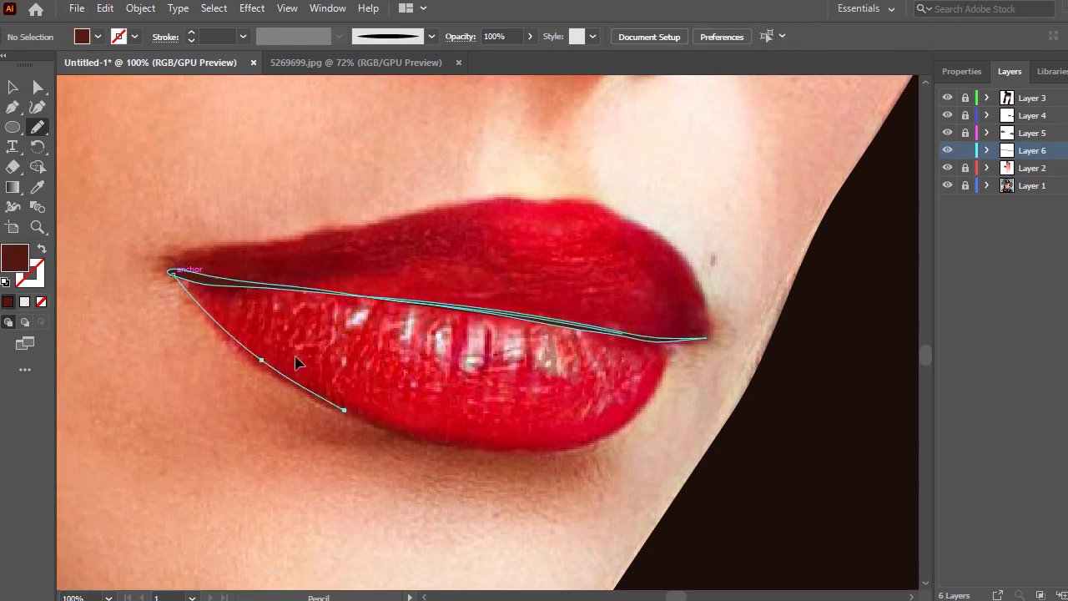
key("ctrl+z")
left_click_drag(177, 271, 401, 448)
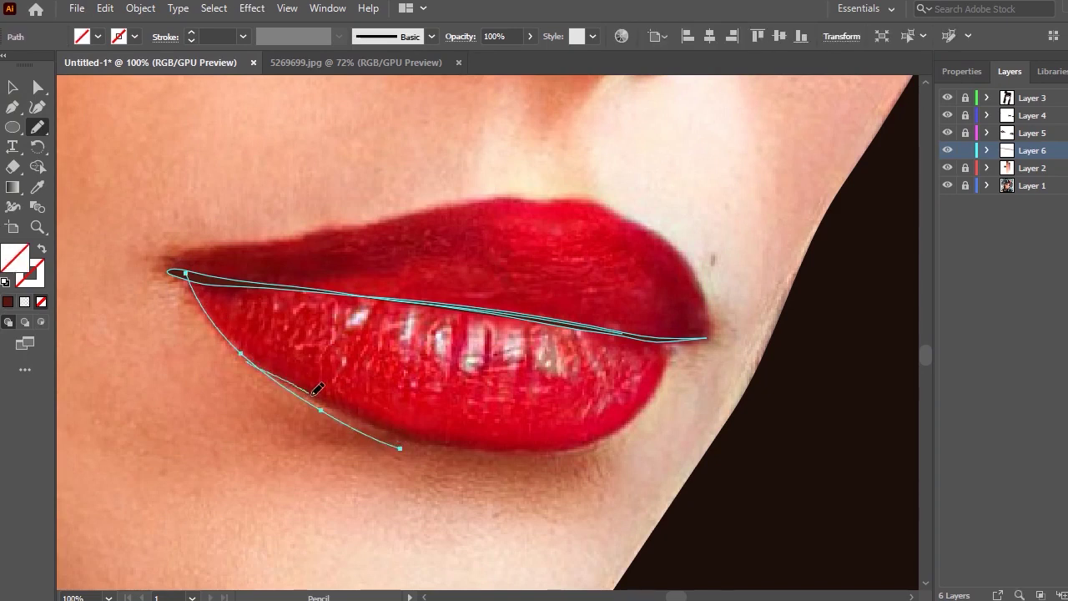
left_click(384, 436, "ctrl")
mouse_move(255, 345)
left_mouse_down()
mouse_move(368, 412)
mouse_move(543, 449)
left_mouse_up()
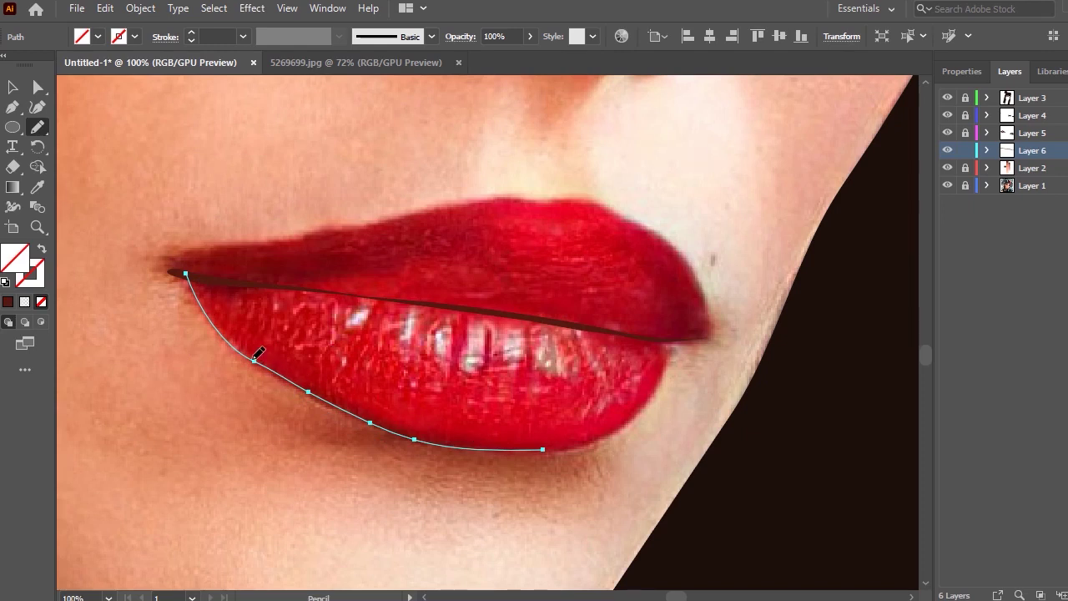
mouse_move(255, 357)
left_mouse_down()
mouse_move(335, 408)
mouse_move(483, 451)
left_mouse_up()
mouse_move(287, 387)
left_mouse_down()
mouse_move(496, 445)
mouse_move(582, 431)
left_mouse_up()
mouse_move(484, 444)
left_mouse_down()
mouse_move(628, 415)
mouse_move(668, 355)
mouse_move(704, 337)
left_mouse_up()
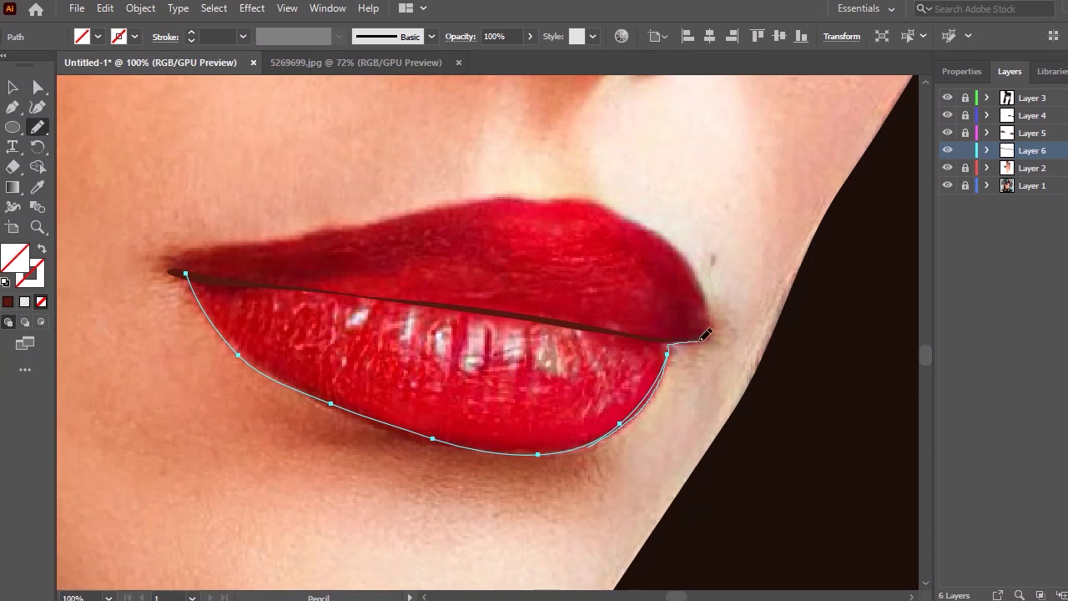
Trace the upper lip's edge from the right corner across to the left corner
left_click_drag(592, 193, 643, 239)
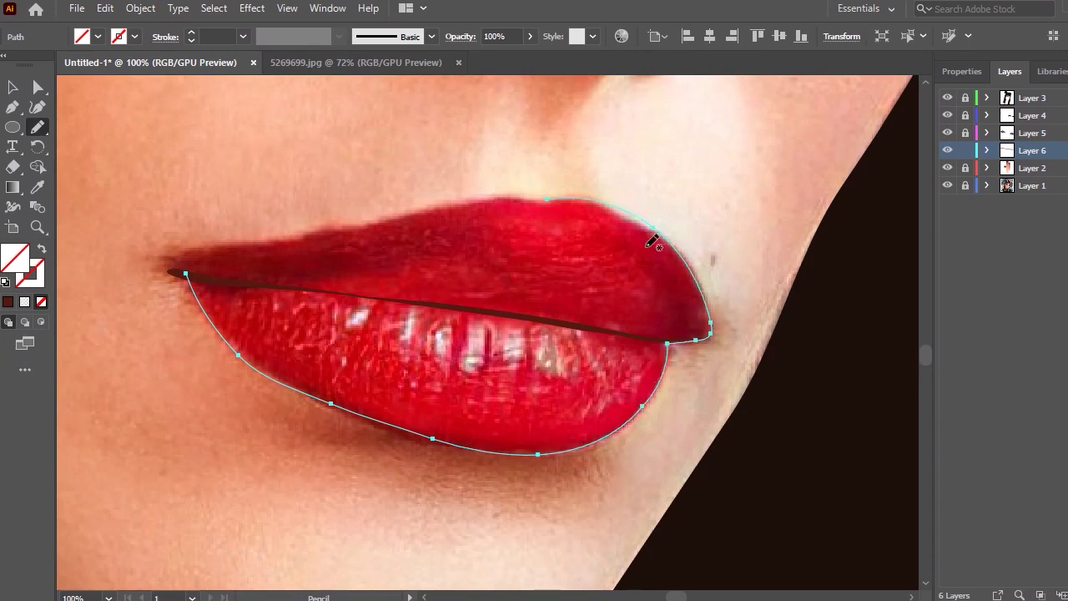
left_click_drag(532, 198, 484, 203)
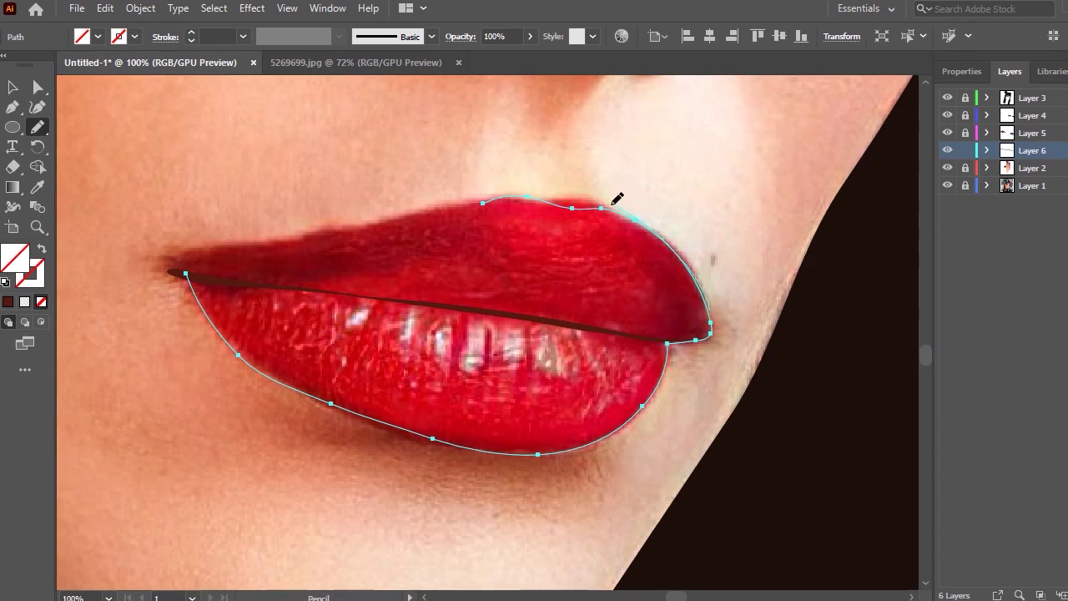
left_click_drag(456, 204, 311, 242)
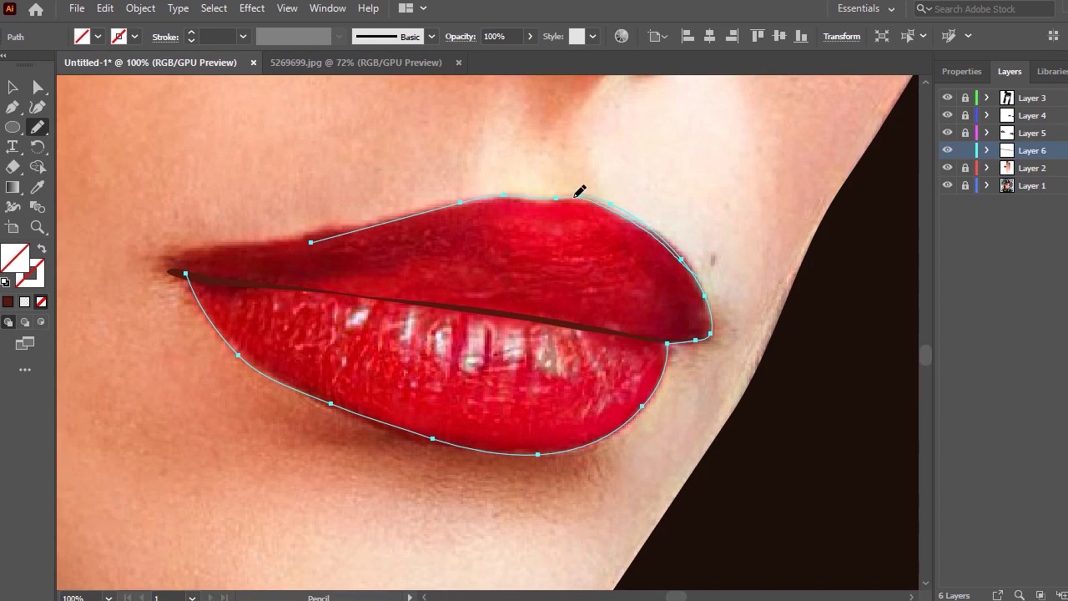
left_click_drag(526, 197, 664, 234)
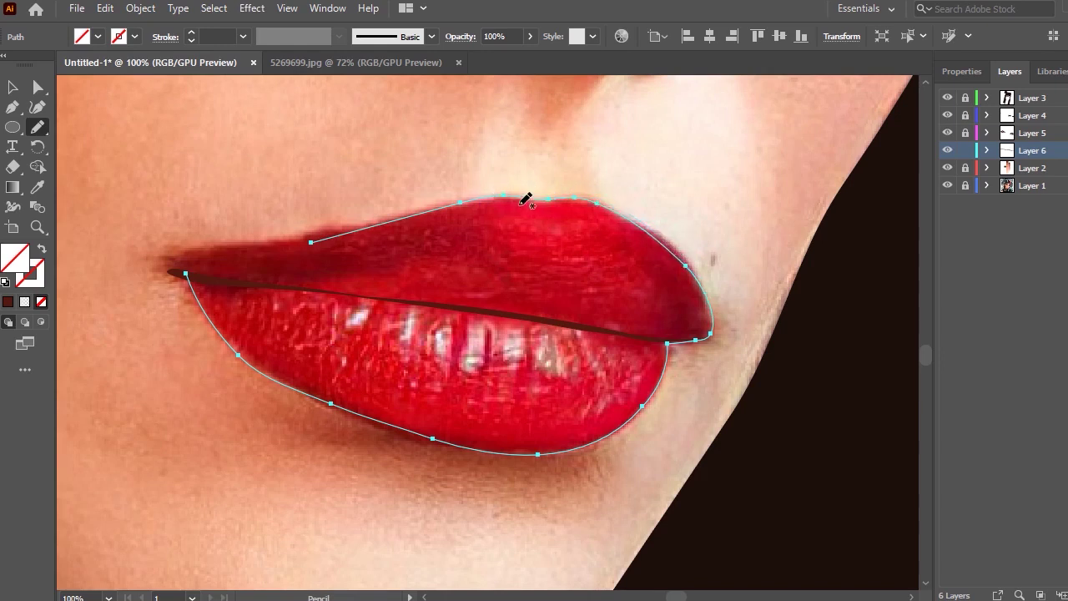
mouse_move(375, 223)
left_mouse_down()
mouse_move(193, 252)
mouse_move(202, 292)
left_mouse_up()
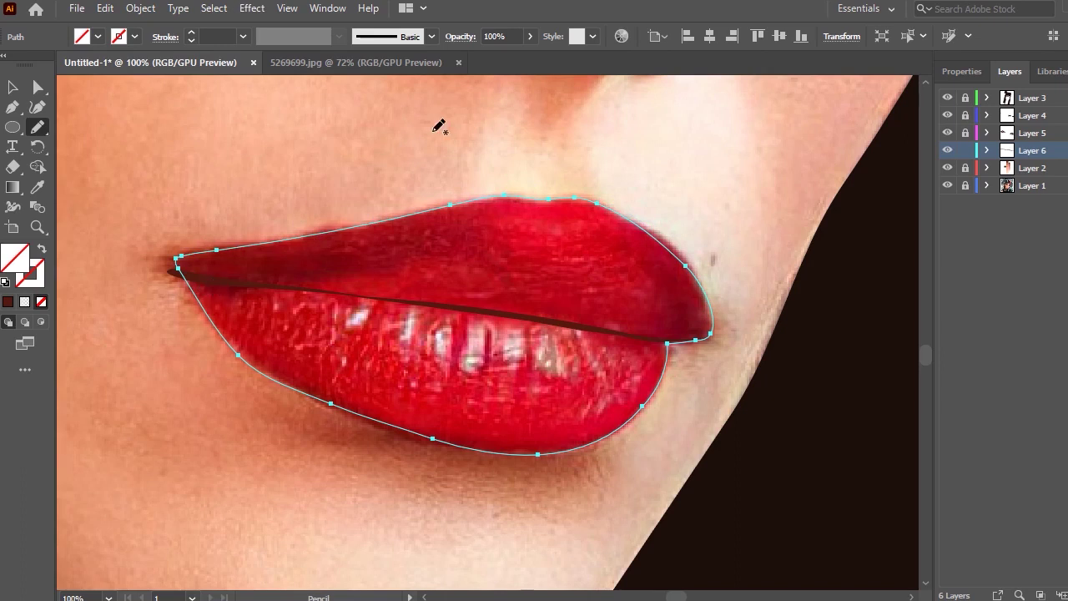
Refine the upper lip's right edge and the outline at the right lip corner
scroll(688, 112, "up", 1)
mouse_move(706, 357)
left_mouse_down()
mouse_move(726, 418)
mouse_move(647, 289)
left_mouse_up()
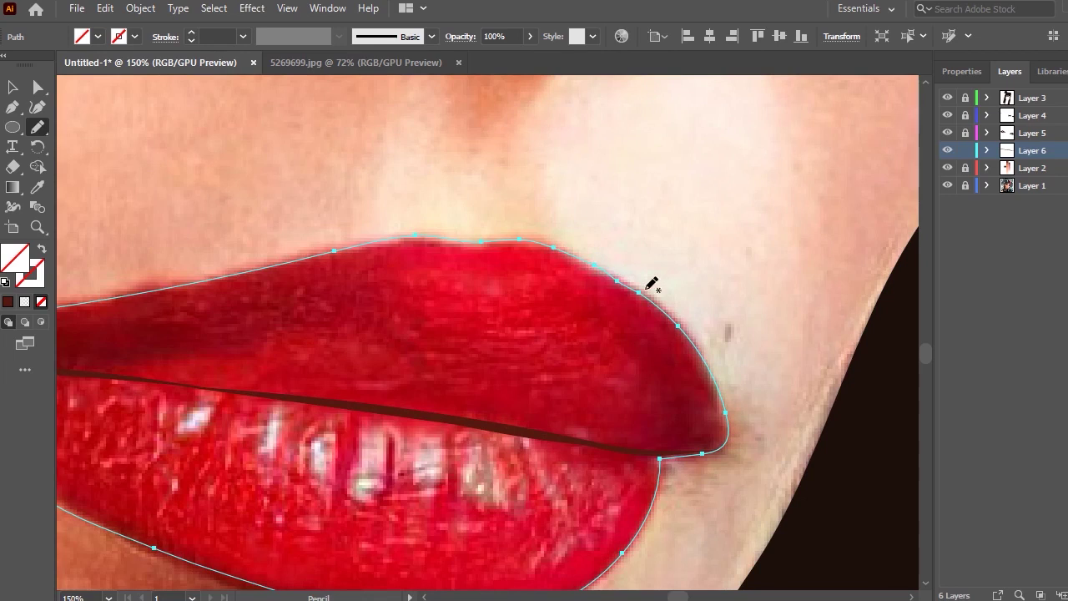
left_click_drag(576, 238, 684, 331)
left_click_drag(546, 234, 684, 339)
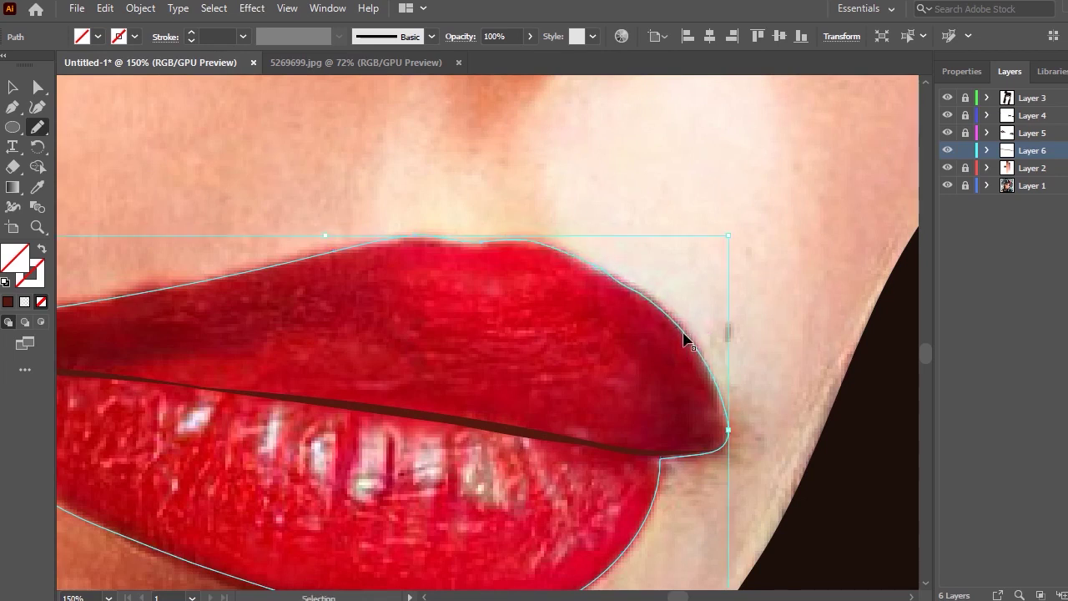
left_click_drag(557, 236, 544, 251)
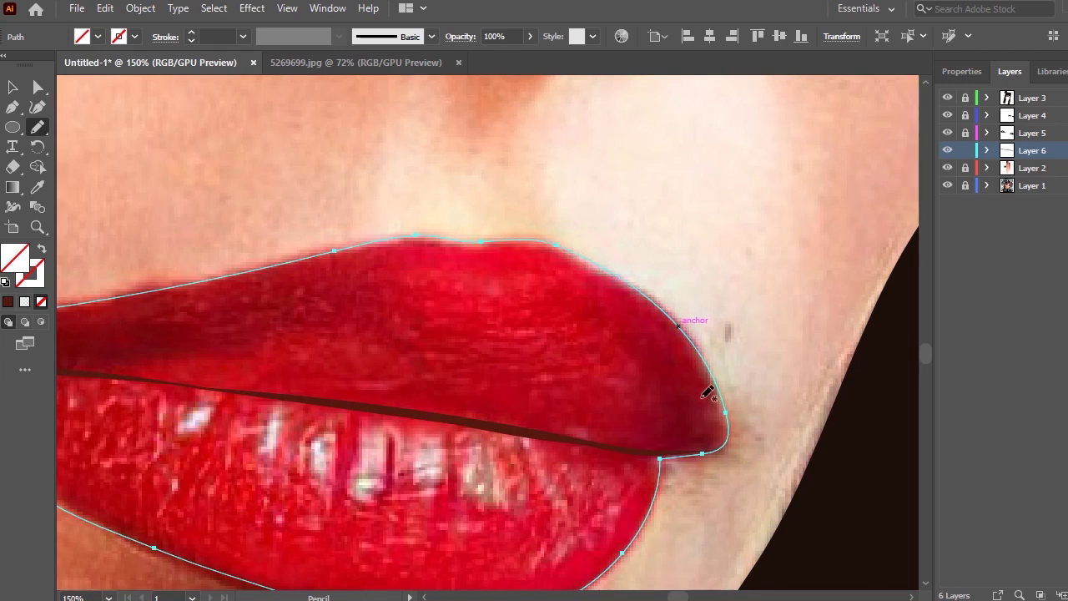
left_click_drag(676, 449, 674, 456)
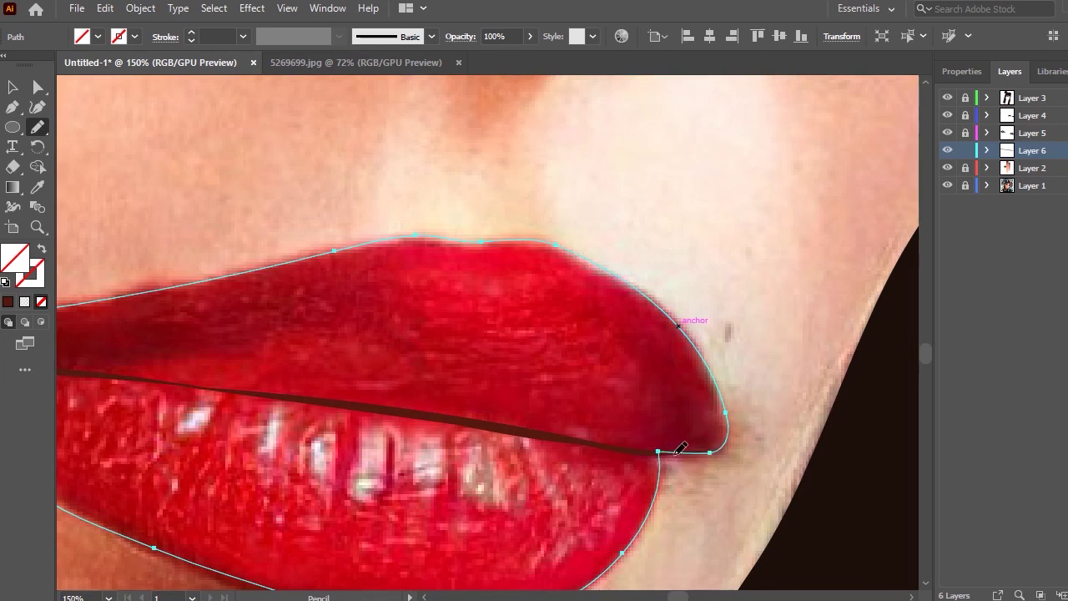
left_click_drag(723, 420, 720, 410)
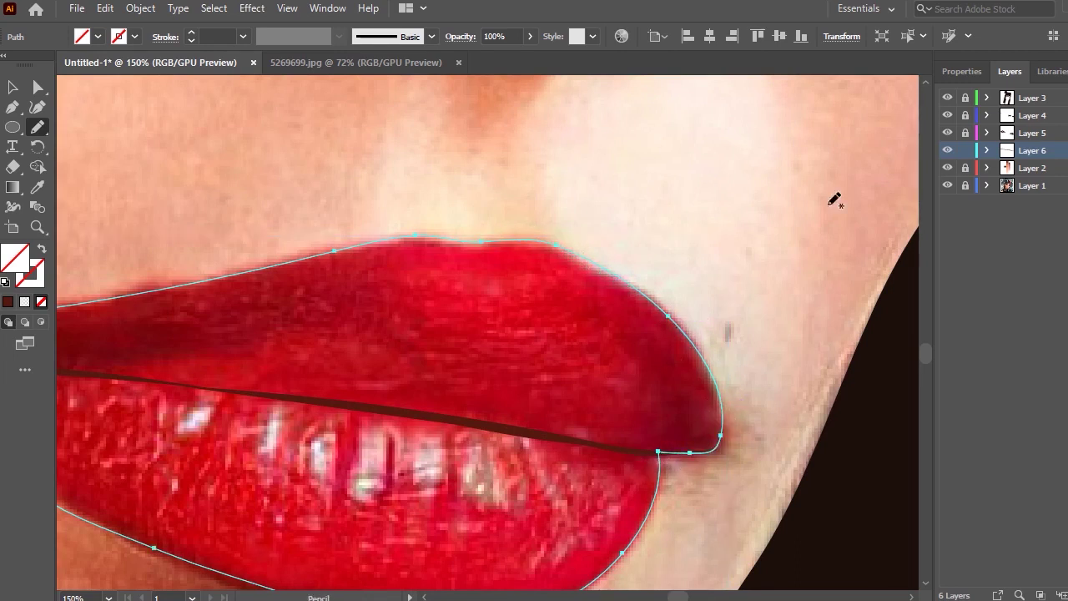
Redraw the lower-left edge of the lip outline until it hugs the photo's lip edge
scroll(550, 269, "down", 3)
scroll(550, 269, "down", 2)
scroll(549, 269, "down", 1)
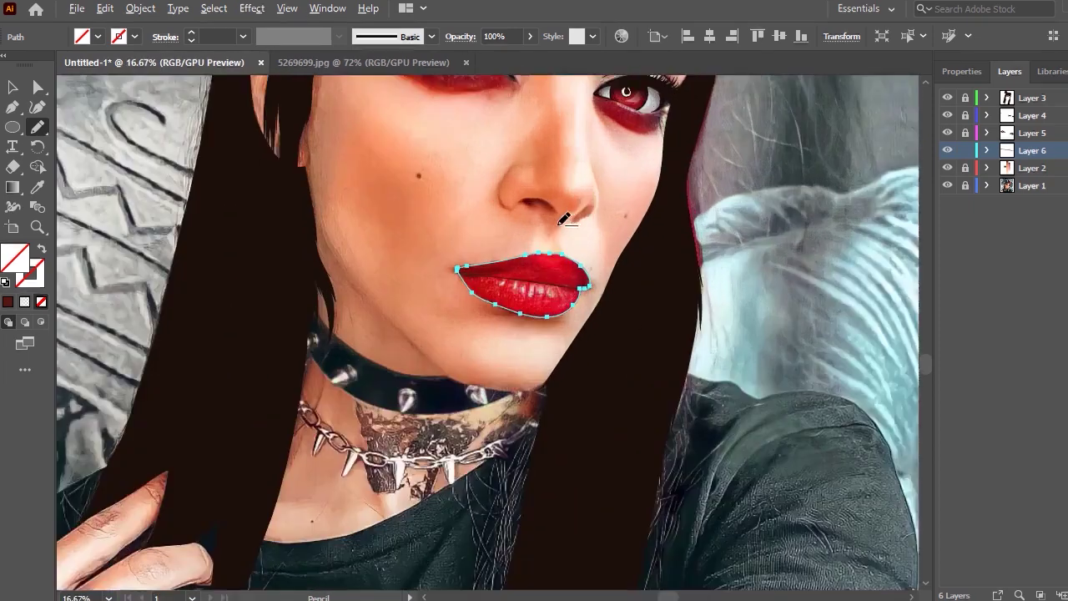
scroll(549, 269, "up", 3)
left_click_drag(424, 313, 400, 292)
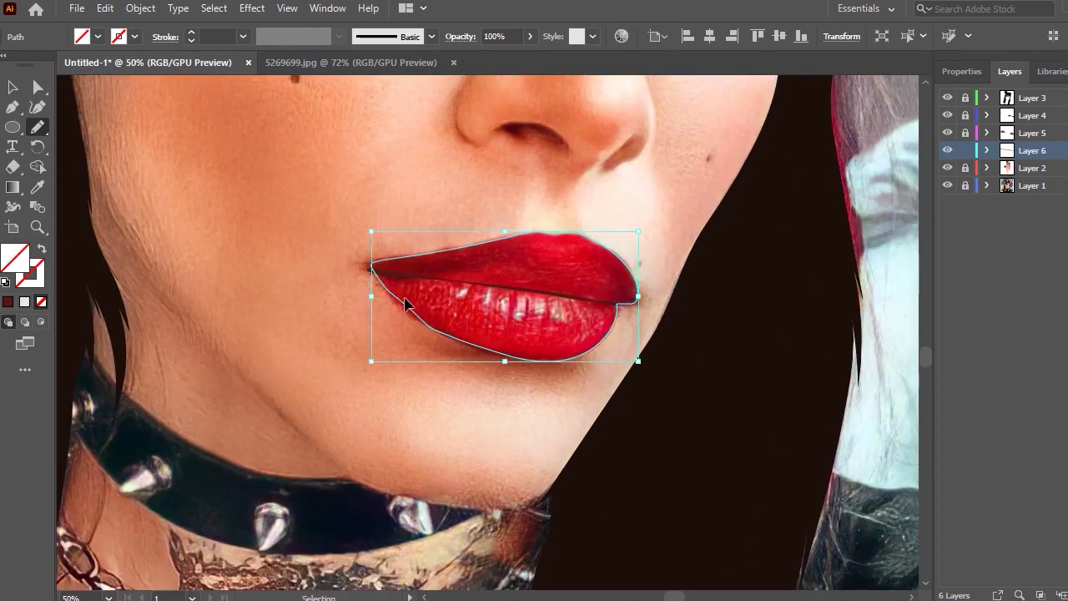
mouse_move(442, 334)
left_mouse_down()
mouse_move(391, 284)
mouse_move(405, 309)
left_mouse_up()
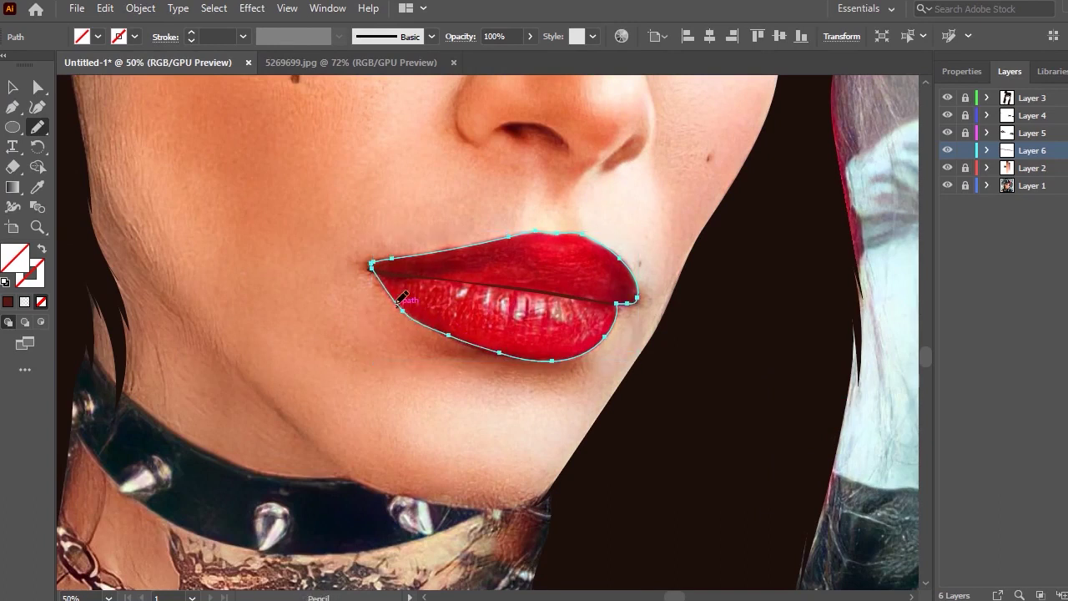
left_click_drag(389, 287, 448, 331)
left_click_drag(387, 290, 437, 334)
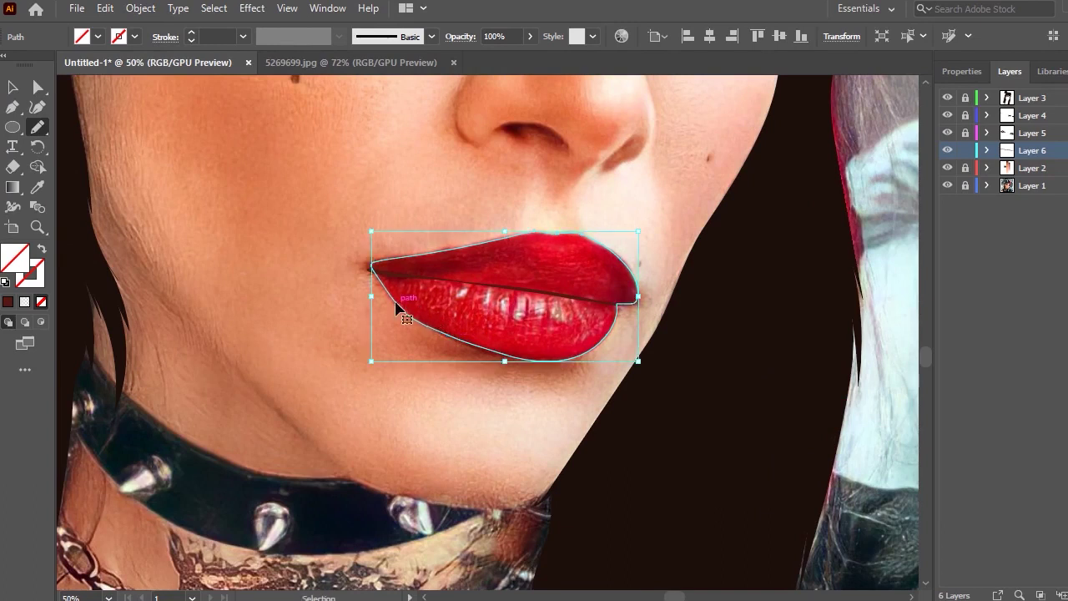
Give the lip outline a yellow 1 pt stroke and deselect it
key("ctrl+minus")
key("ctrl+minus")
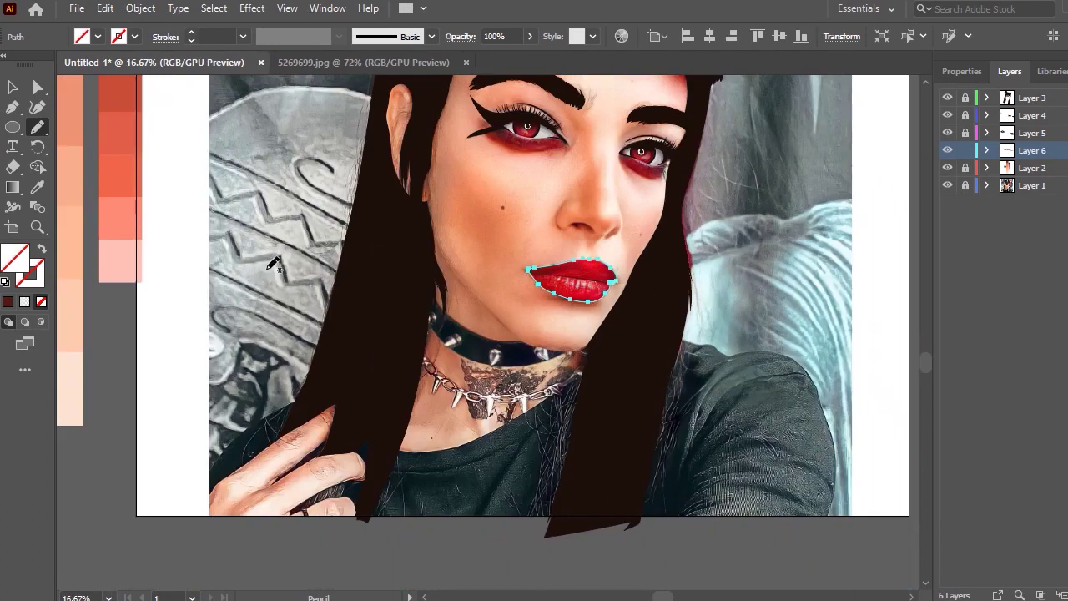
key("ctrl+minus")
left_click(38, 187)
key("ctrl+plus")
key("ctrl+plus")
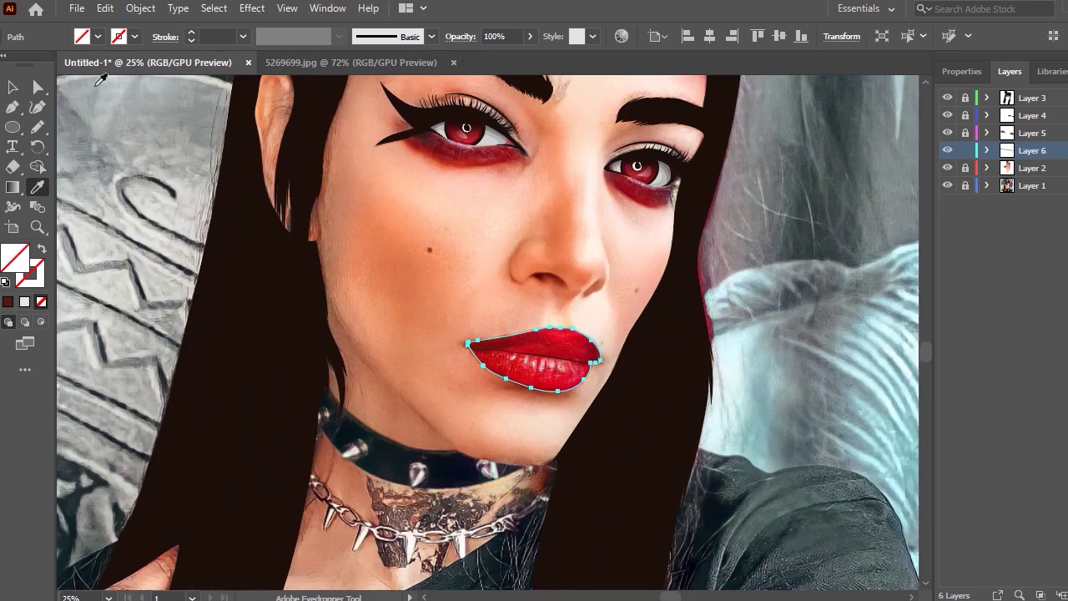
left_click(119, 36)
left_click(67, 68)
left_click(12, 87)
left_click(589, 390)
Trace the lip parting line with the Pencil from the left corner across the lips
scroll(589, 390, "up", 1)
scroll(479, 389, "up", 1)
scroll(323, 331, "up", 1)
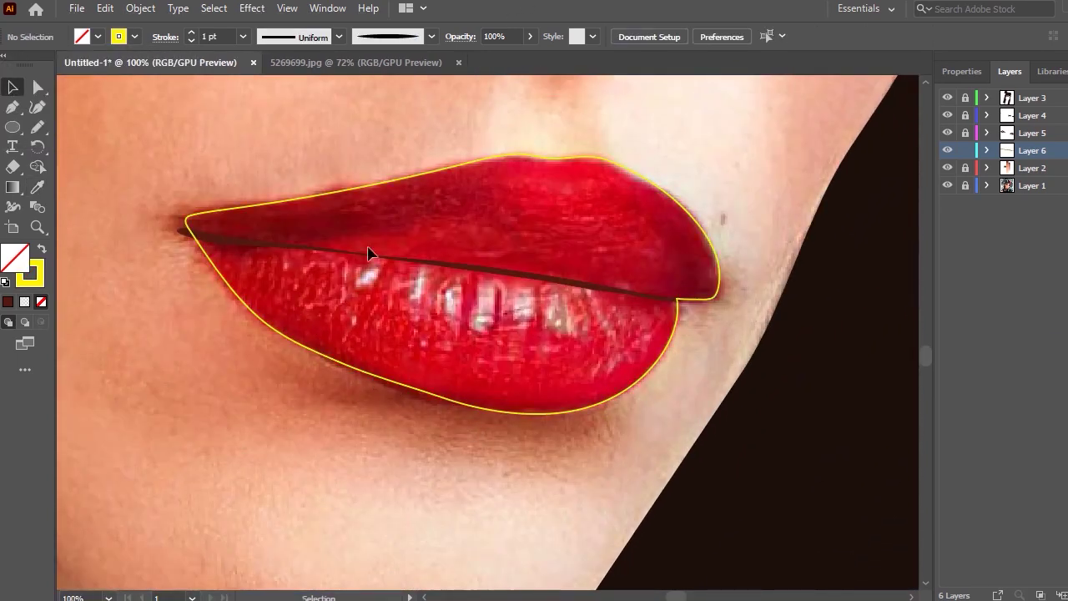
scroll(362, 270, "up", 1)
key("n")
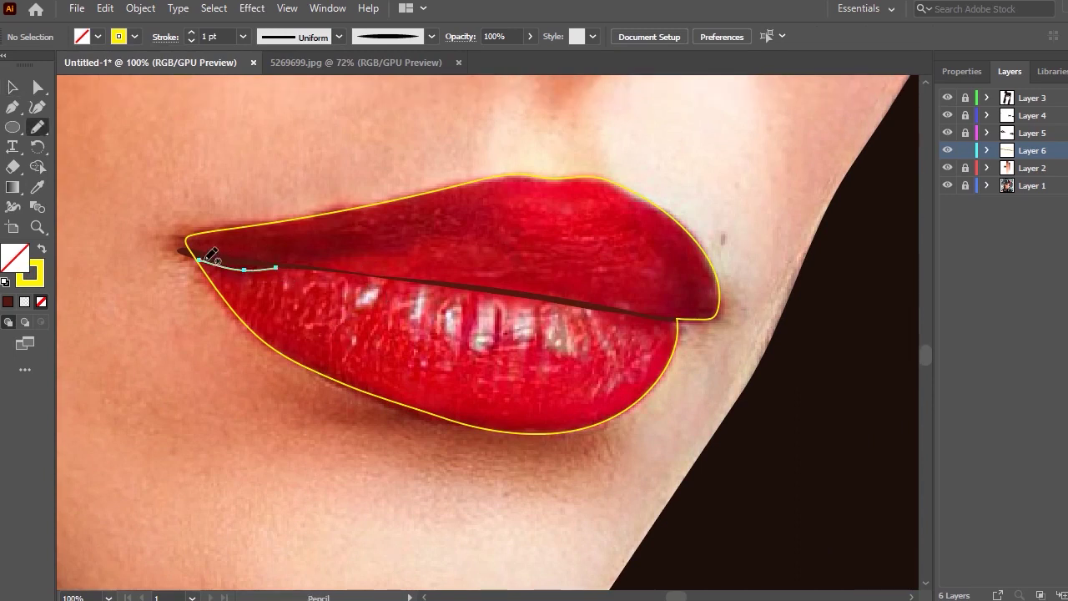
left_click_drag(227, 264, 199, 260)
left_click_drag(312, 267, 472, 297)
left_click_drag(370, 258, 426, 281)
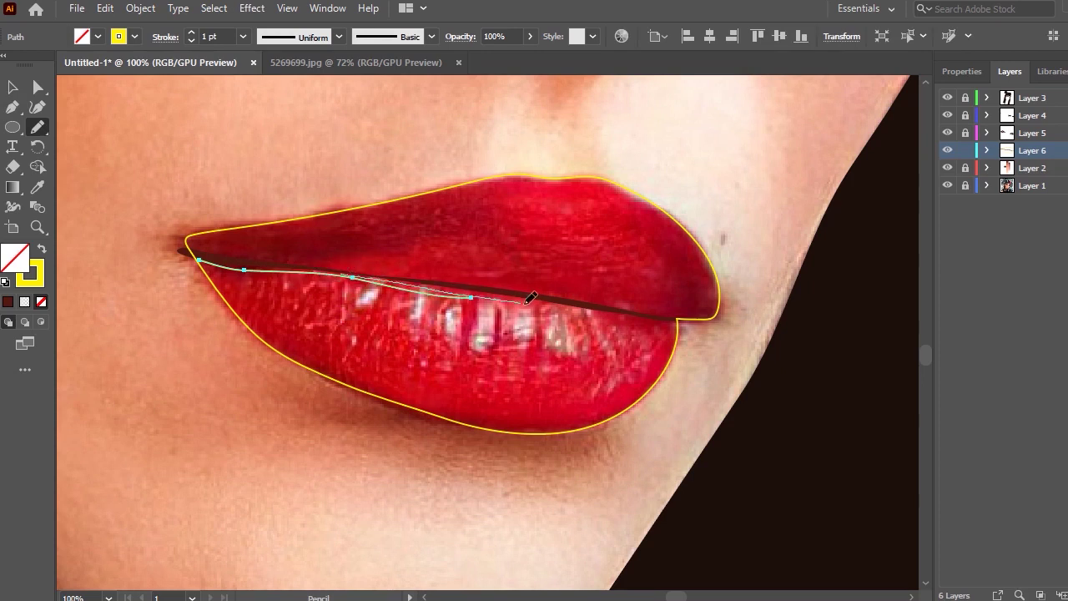
Extend the path down the lower-lip edge, around the right corner and along the upper lip
left_click_drag(672, 324, 726, 329)
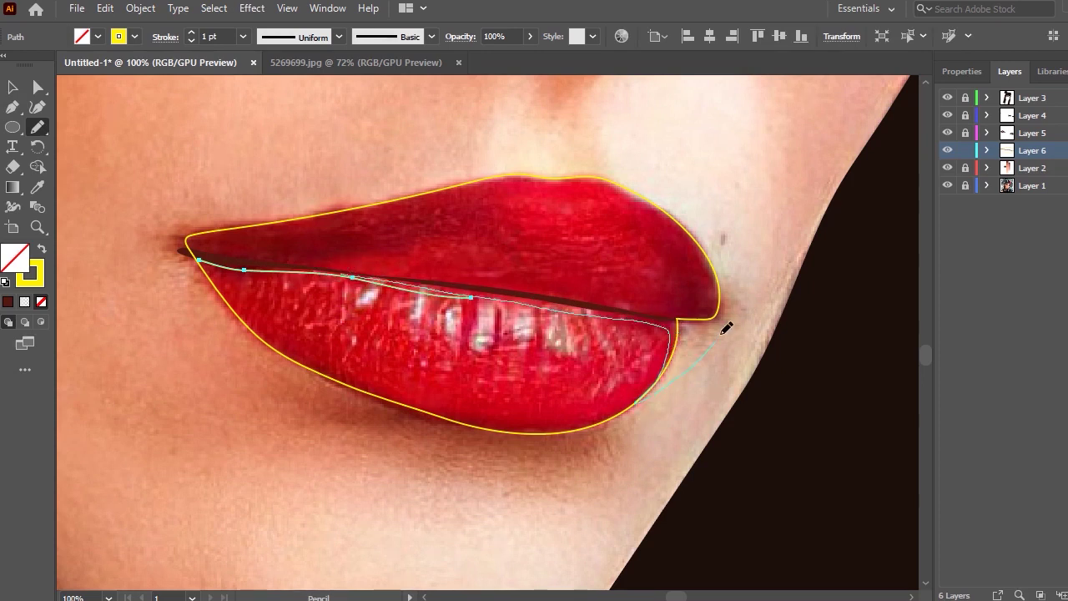
mouse_move(642, 185)
left_mouse_down()
mouse_move(704, 296)
mouse_move(525, 285)
left_mouse_up()
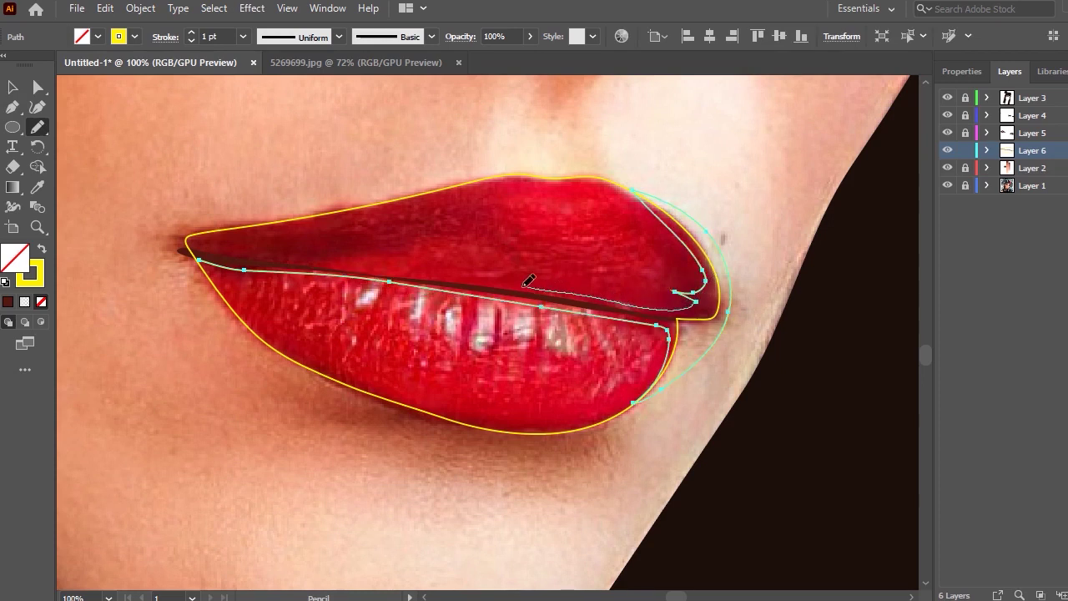
mouse_move(328, 237)
left_mouse_down()
mouse_move(493, 174)
mouse_move(292, 193)
mouse_move(171, 269)
left_mouse_up()
mouse_move(254, 335)
left_mouse_down()
mouse_move(232, 279)
mouse_move(253, 268)
left_mouse_up()
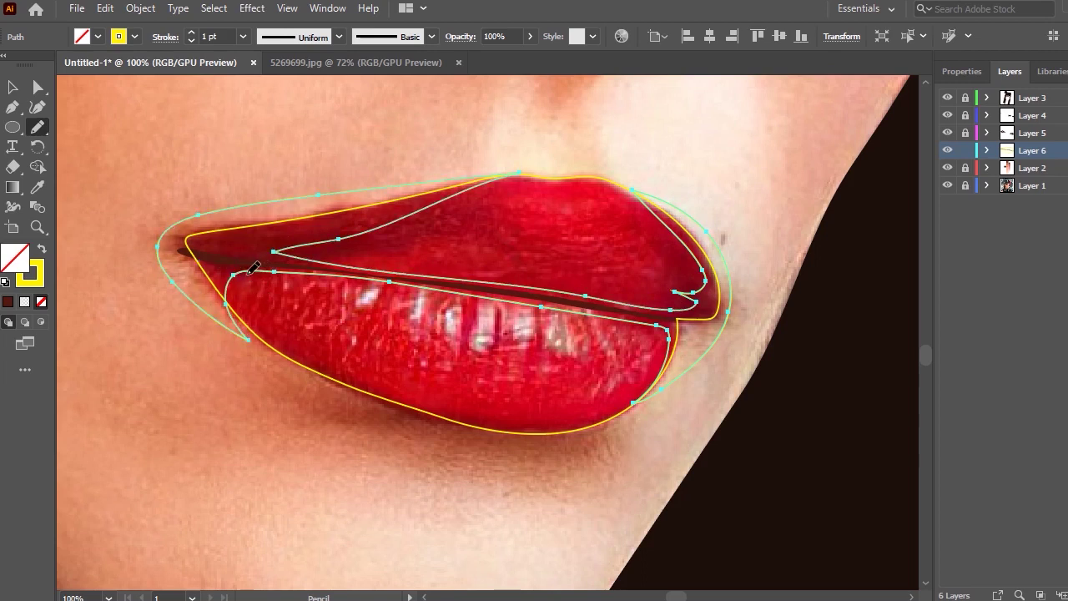
left_click_drag(305, 360, 310, 371)
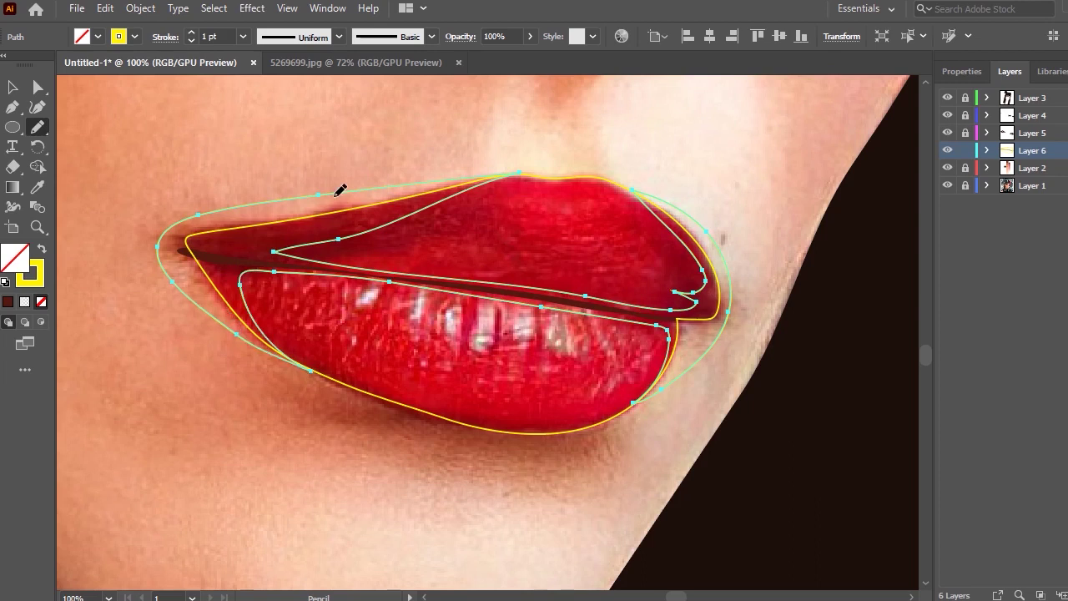
Fill the new lip path with the dark red swatch and send it backward behind the lips
key("i")
key("ctrl+minus")
key("ctrl+minus")
key("ctrl+minus")
scroll(470, 226, "up", 2)
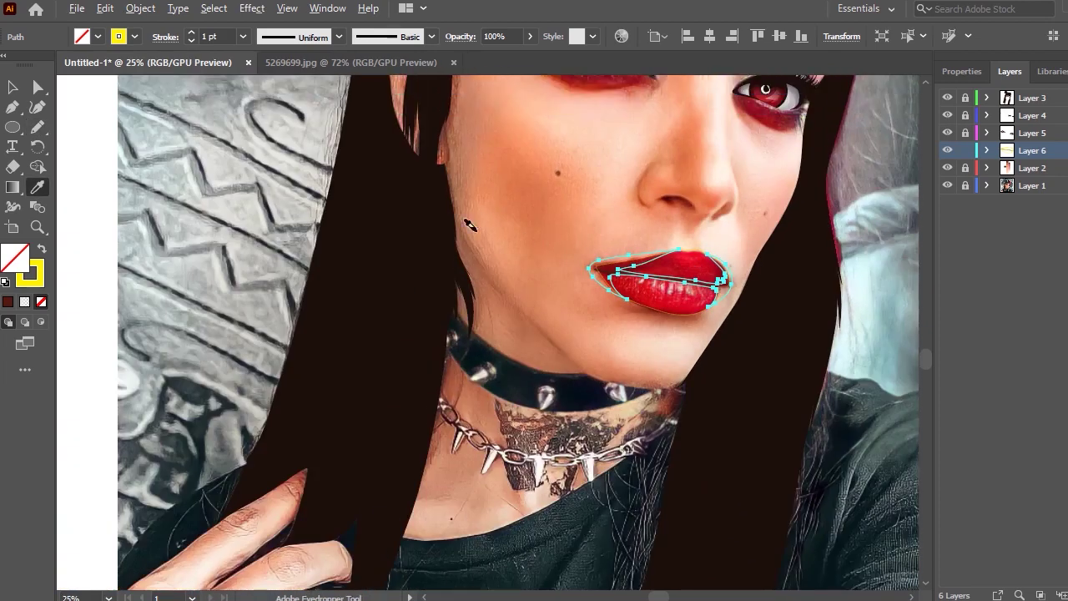
key("ctrl+minus")
key("ctrl+minus")
scroll(334, 198, "up", 1)
left_click(322, 192)
scroll(735, 429, "up", 3)
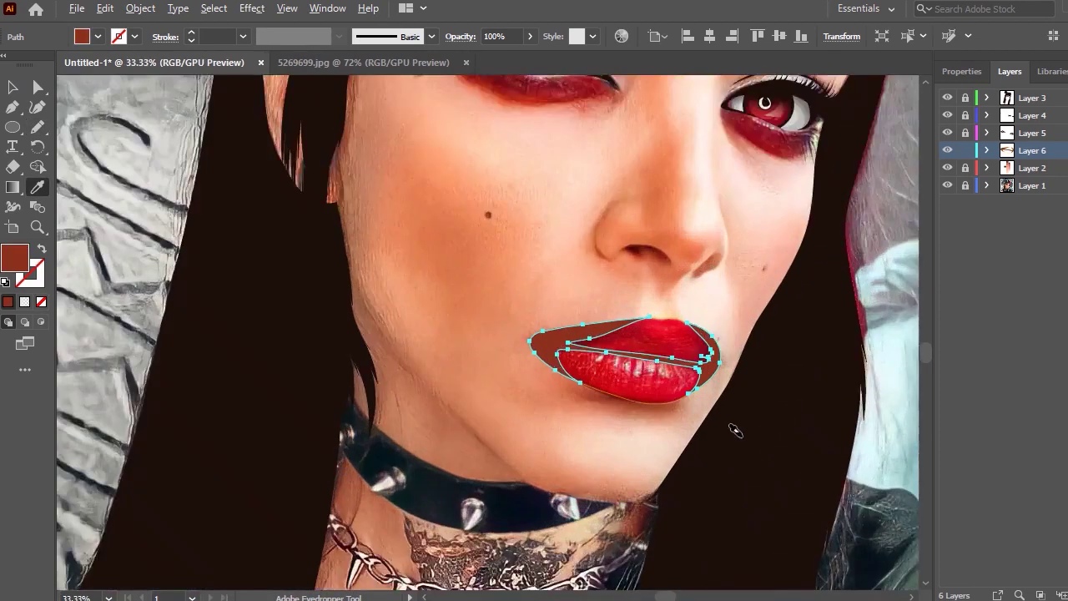
scroll(501, 275, "up", 2)
key("v")
right_click(511, 216)
mouse_move(558, 519)
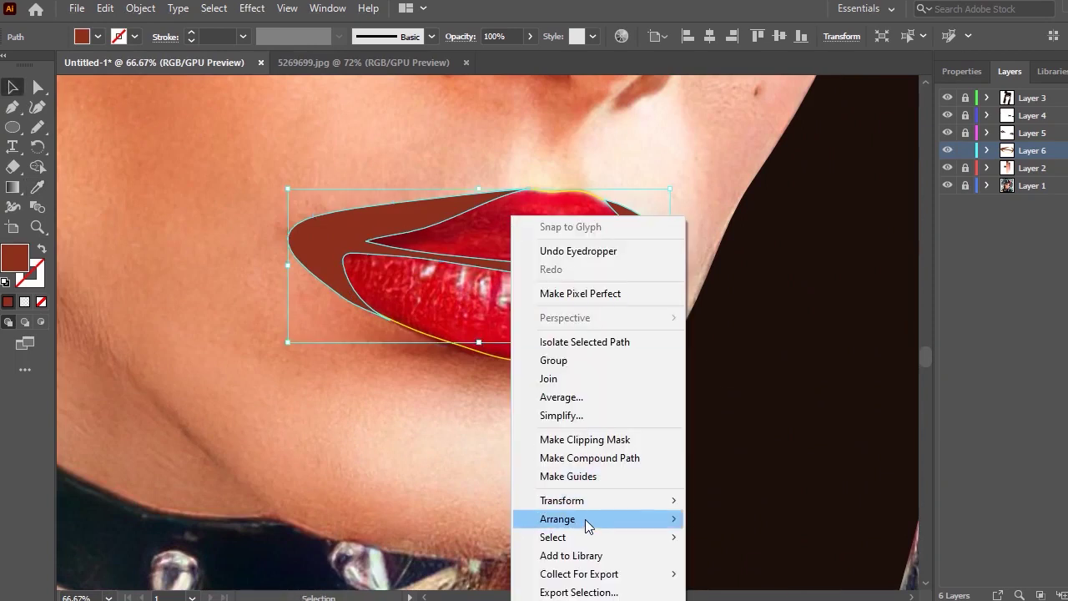
left_click(758, 573)
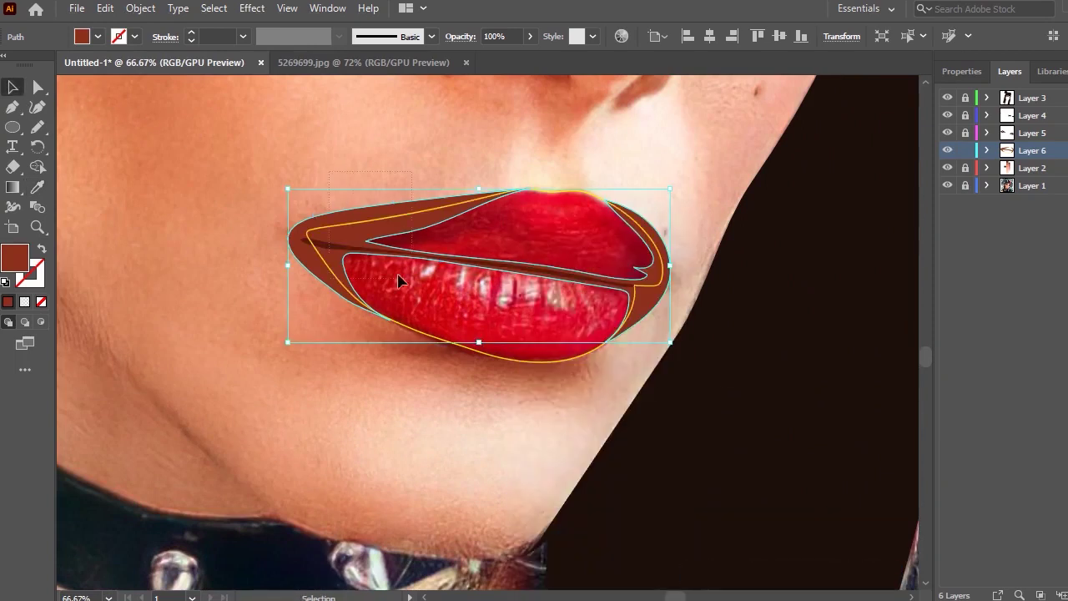
Delete the excess brown region below the right lip corner with Shape Builder, then deselect
left_click(399, 281, "shift")
left_click(37, 166)
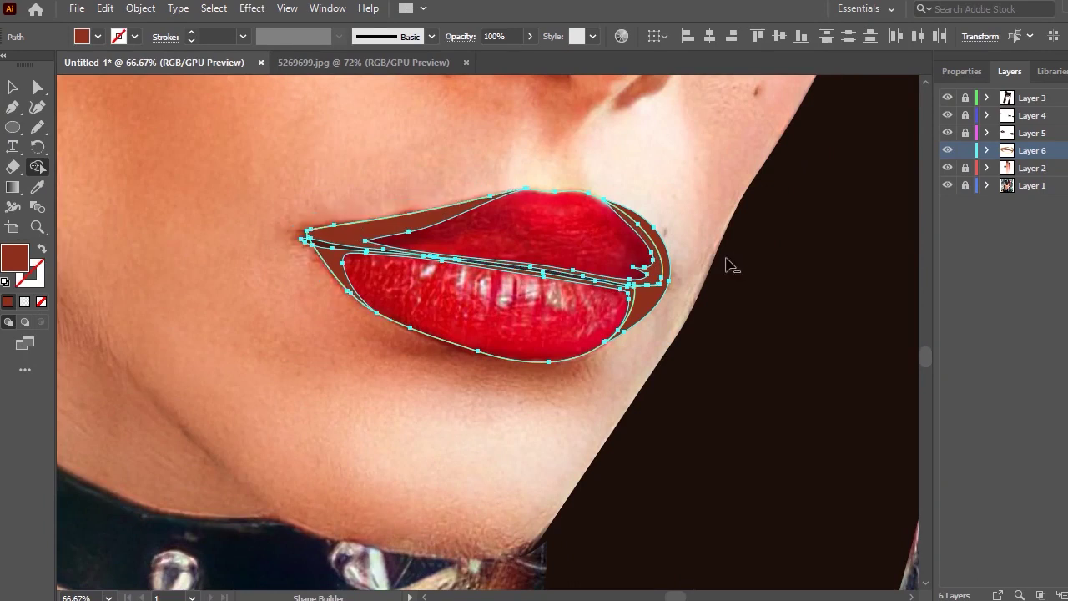
left_click(656, 309, "alt")
left_click(13, 87)
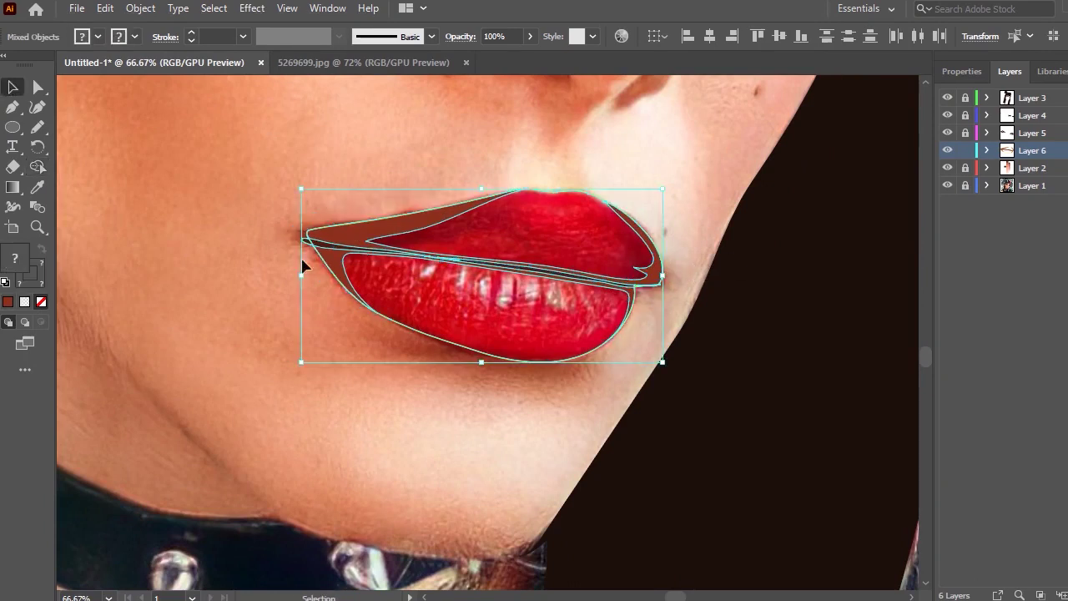
left_click(303, 262)
scroll(550, 263, "up", 1)
Draw the teeth outline along the lower lip with the Pencil
key("n")
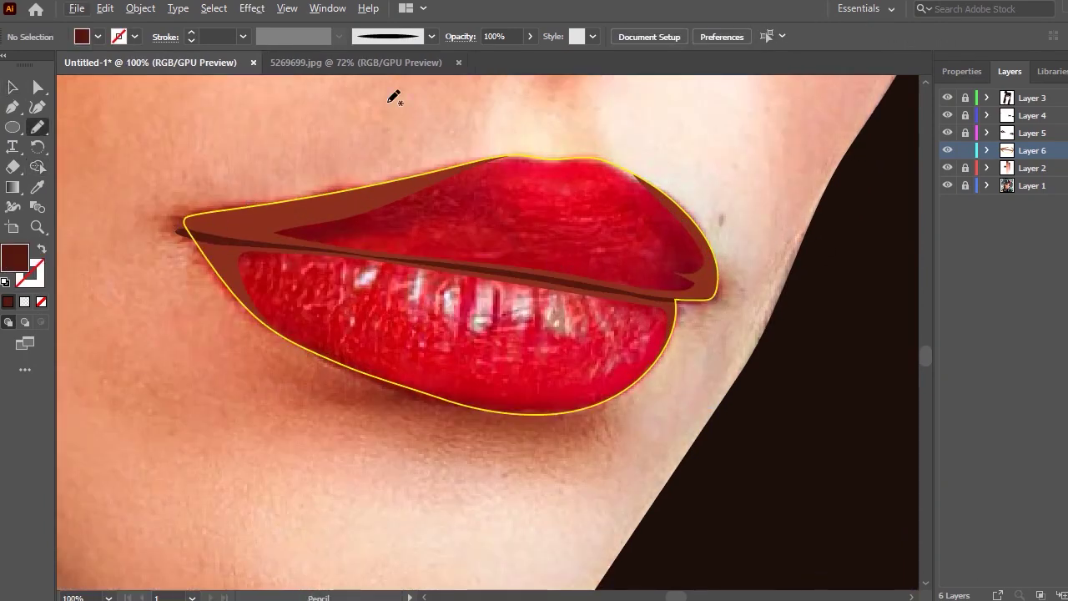
mouse_move(381, 384)
left_mouse_down()
mouse_move(271, 286)
mouse_move(380, 260)
mouse_move(499, 342)
mouse_move(551, 342)
left_mouse_up()
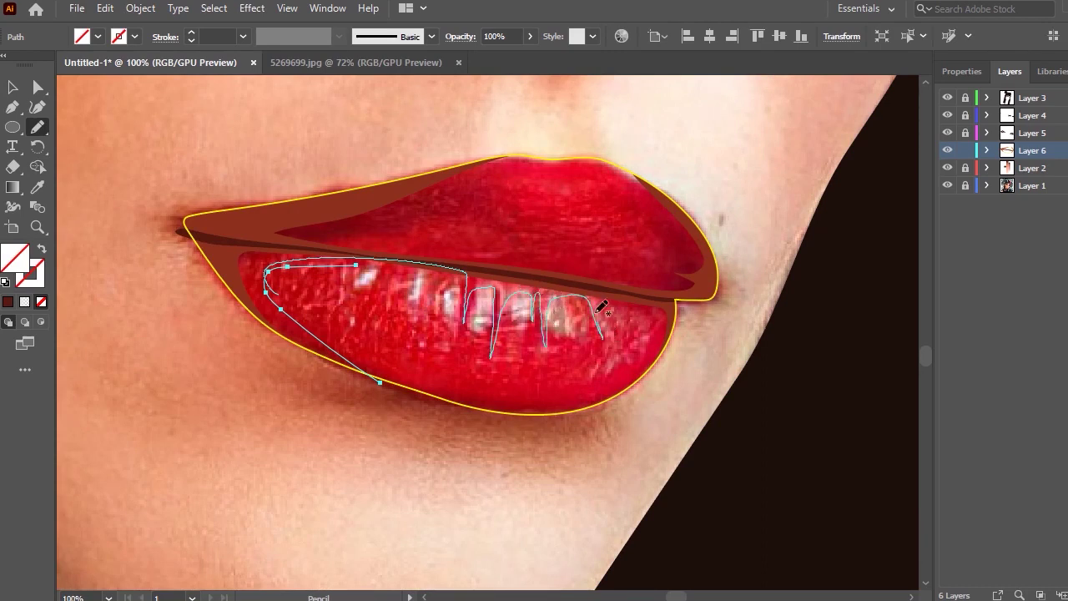
mouse_move(592, 291)
left_mouse_down()
mouse_move(640, 308)
mouse_move(632, 372)
left_mouse_up()
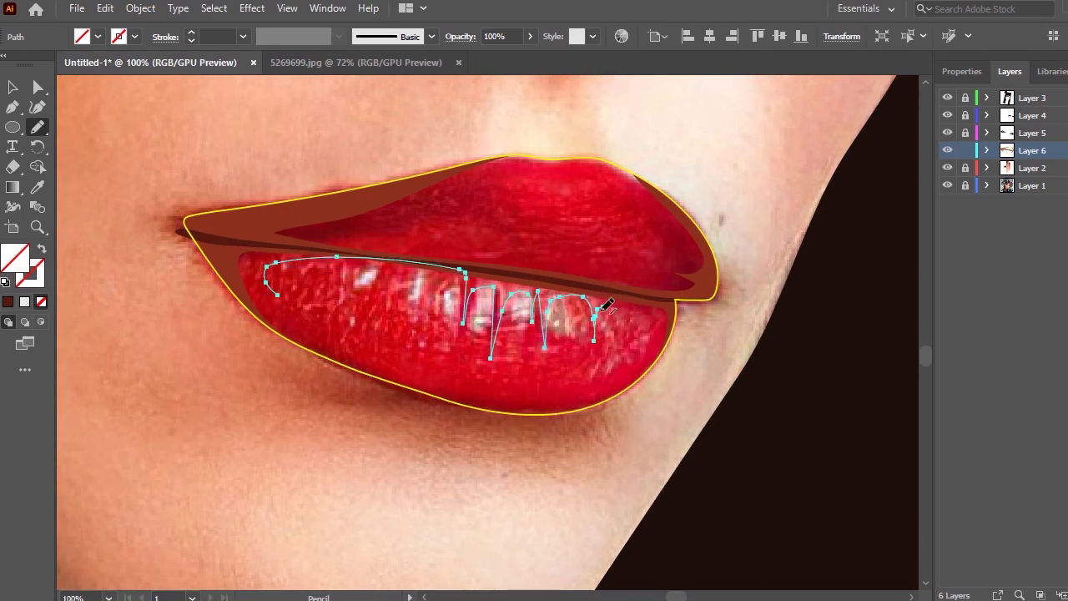
Draw the upper lip's inner highlight shape and a wider contour around the whole mouth
mouse_move(726, 241)
left_mouse_down()
mouse_move(615, 157)
mouse_move(678, 240)
mouse_move(623, 267)
left_mouse_up()
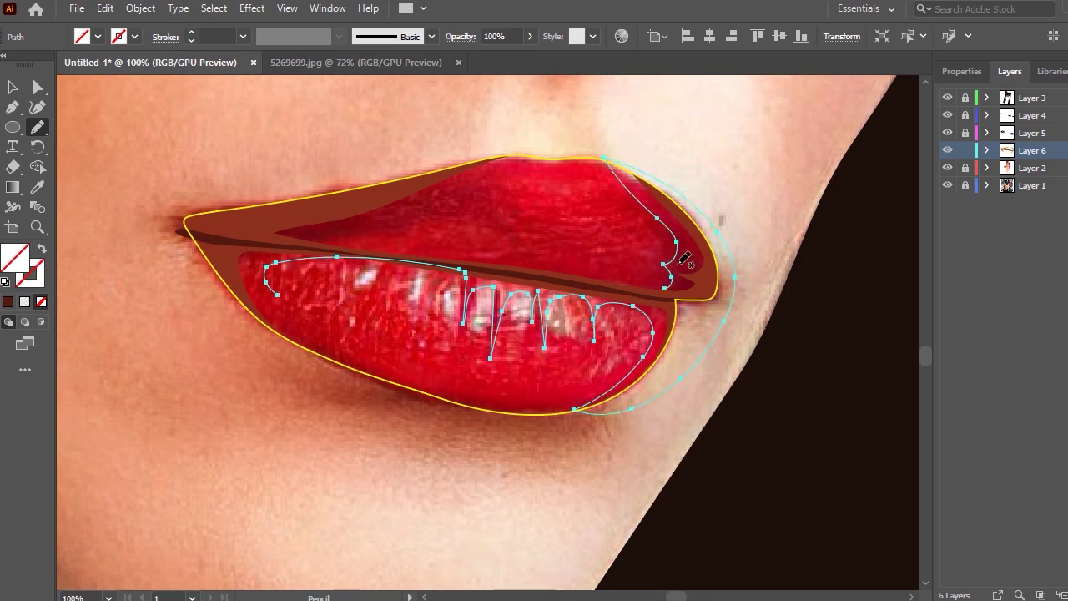
mouse_move(533, 259)
left_mouse_down()
mouse_move(404, 247)
mouse_move(429, 217)
left_mouse_up()
left_click_drag(517, 163, 529, 165)
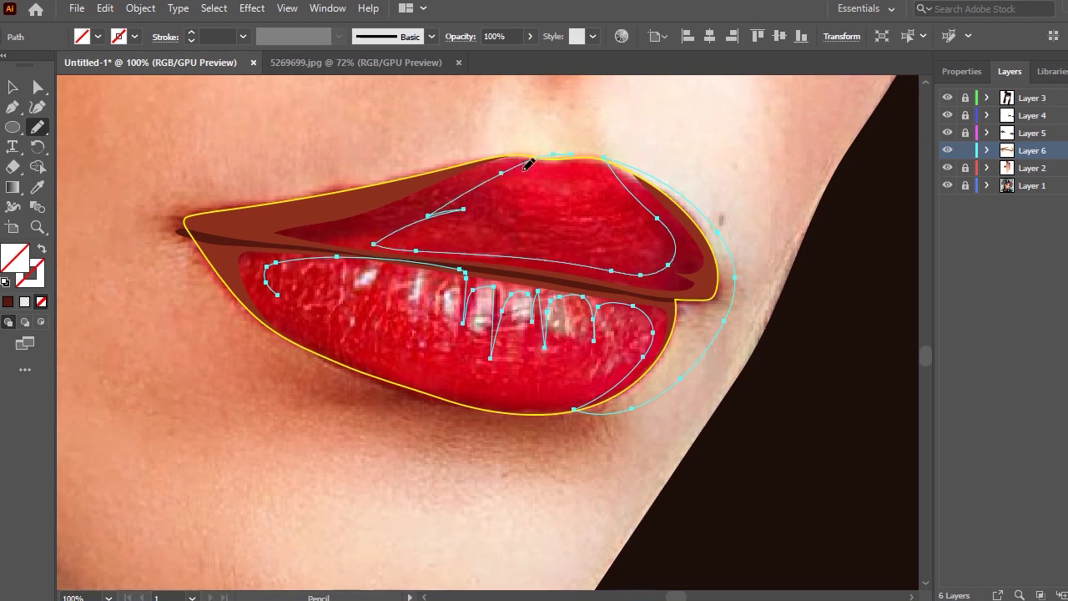
mouse_move(422, 221)
left_mouse_down()
mouse_move(511, 192)
mouse_move(548, 153)
left_mouse_up()
mouse_move(281, 158)
left_mouse_down()
mouse_move(231, 326)
mouse_move(425, 398)
mouse_move(538, 408)
mouse_move(334, 343)
mouse_move(276, 293)
mouse_move(268, 274)
left_mouse_up()
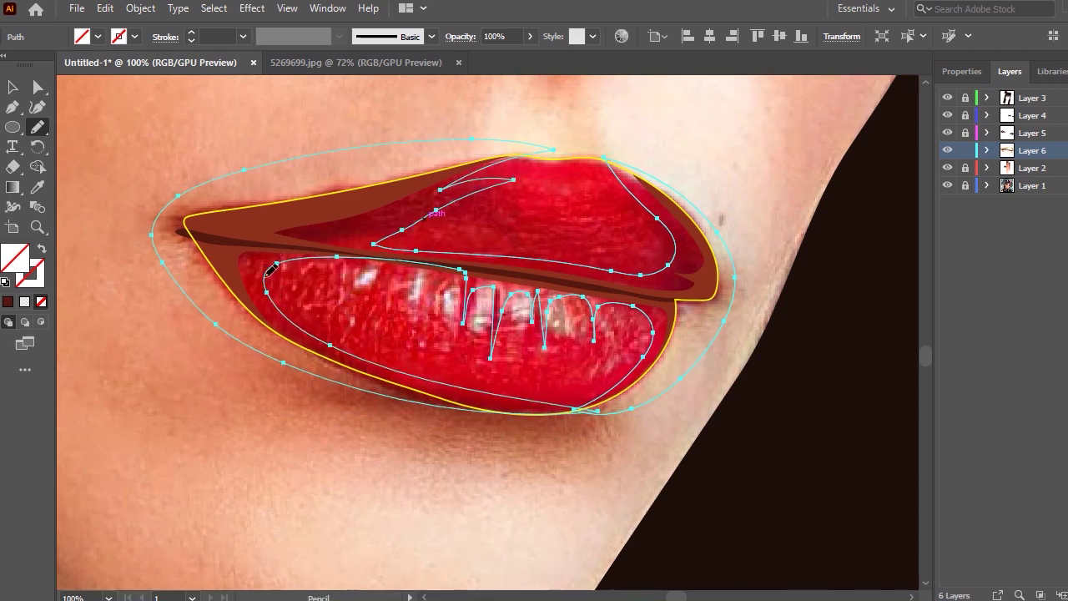
key("ctrl+minus")
key("ctrl+minus")
key("ctrl+minus")
key("ctrl+minus")
key("ctrl+minus")
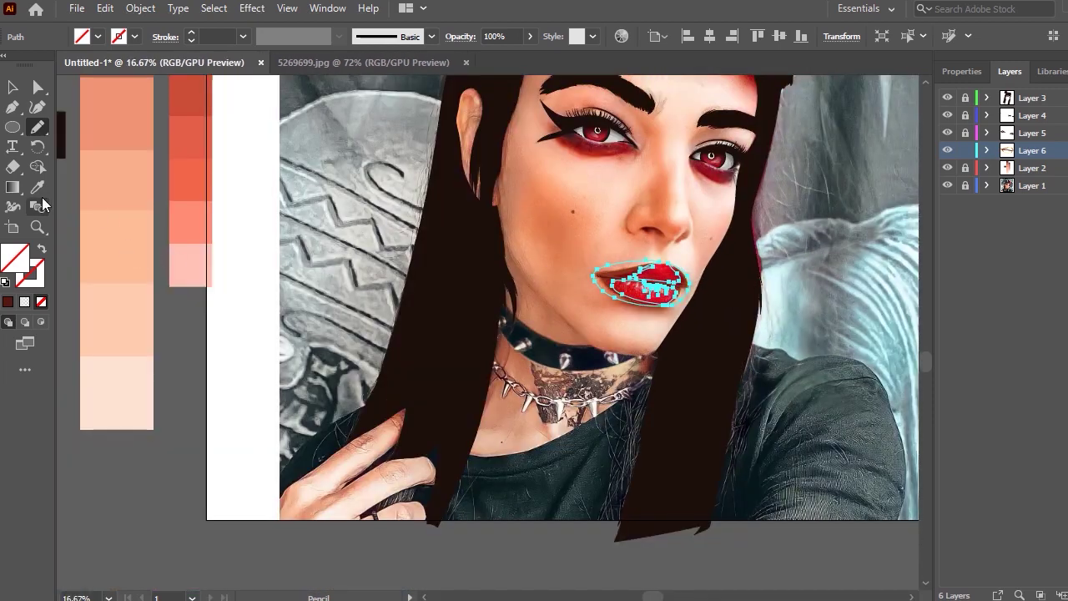
Fill the new shapes with a sampled coral red and send them behind the lips
left_click(37, 187)
scroll(249, 153, "up", 1)
left_click(198, 136)
key("ctrl+plus")
key("ctrl+plus")
key("ctrl+plus")
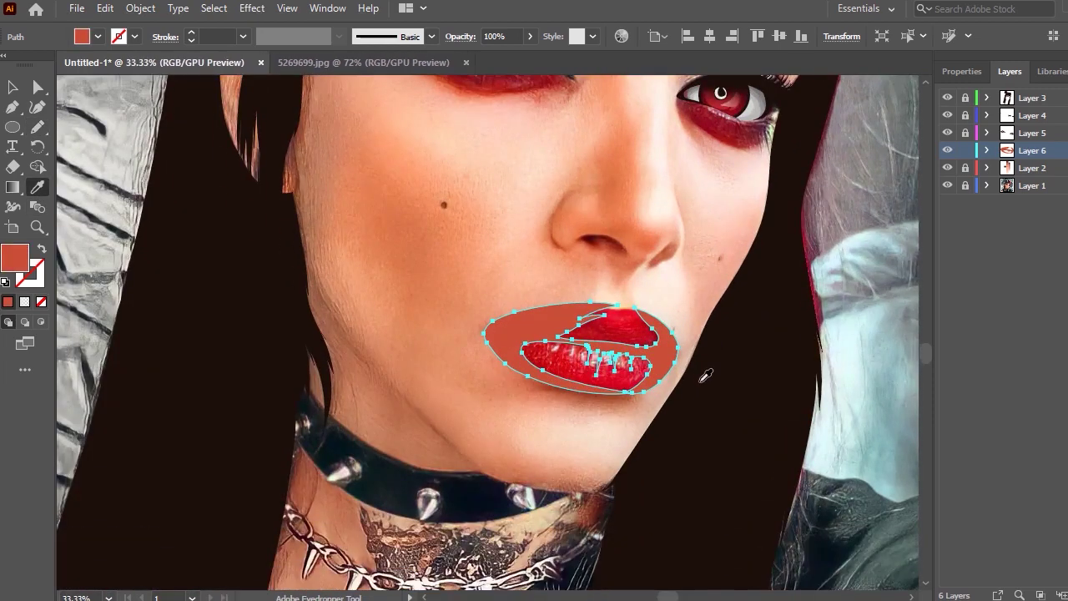
key("ctrl+plus")
key("ctrl+plus")
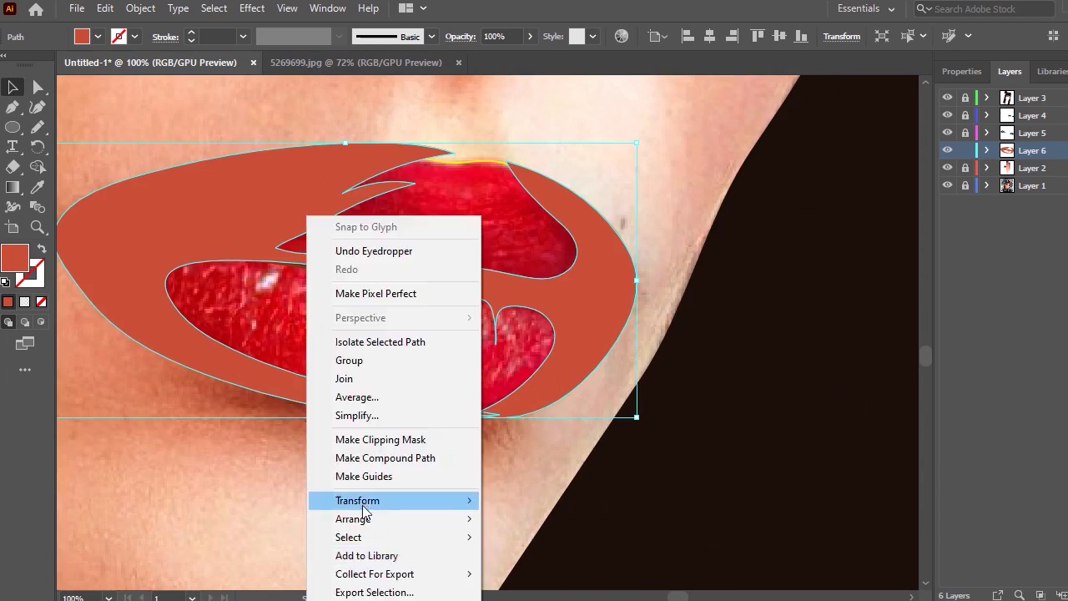
mouse_move(354, 518)
left_click(535, 573)
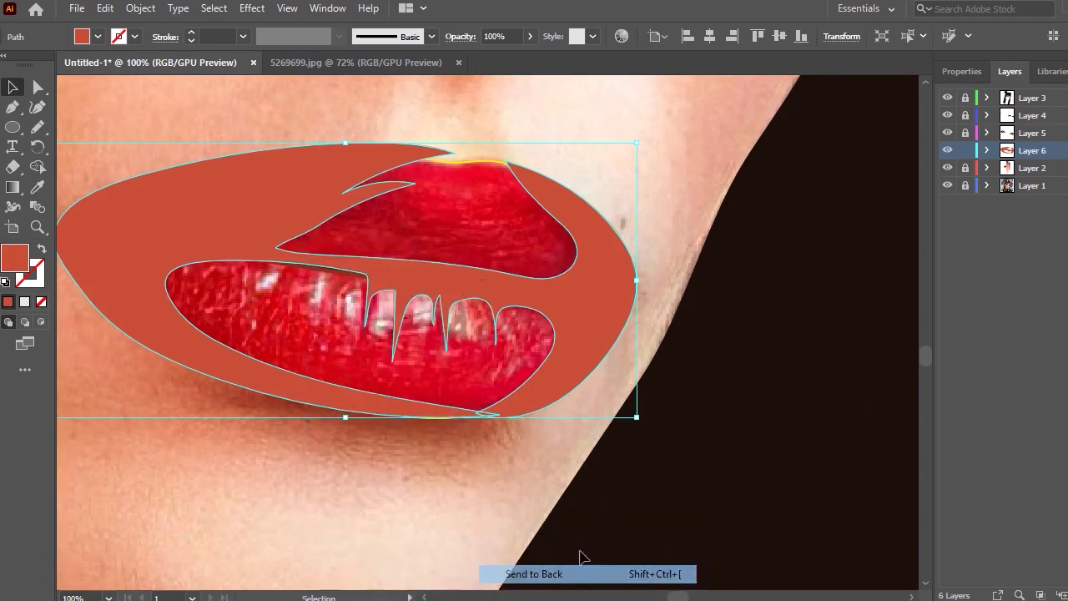
Select all and remove the outer red region with Shape Builder, then deselect
key("ctrl+a")
left_click(37, 167)
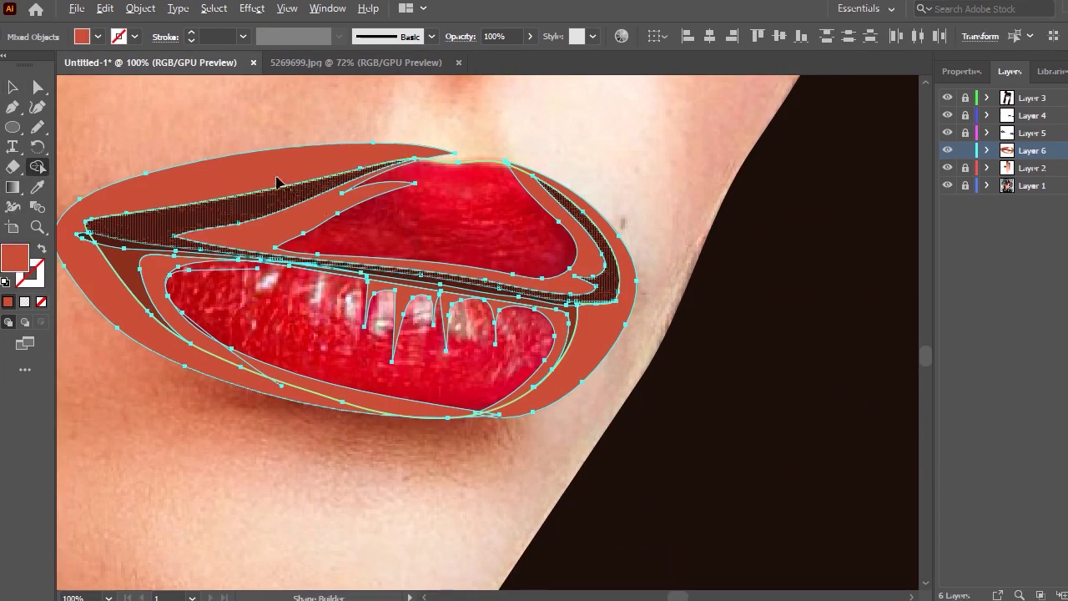
left_click(278, 179, "alt")
key("v")
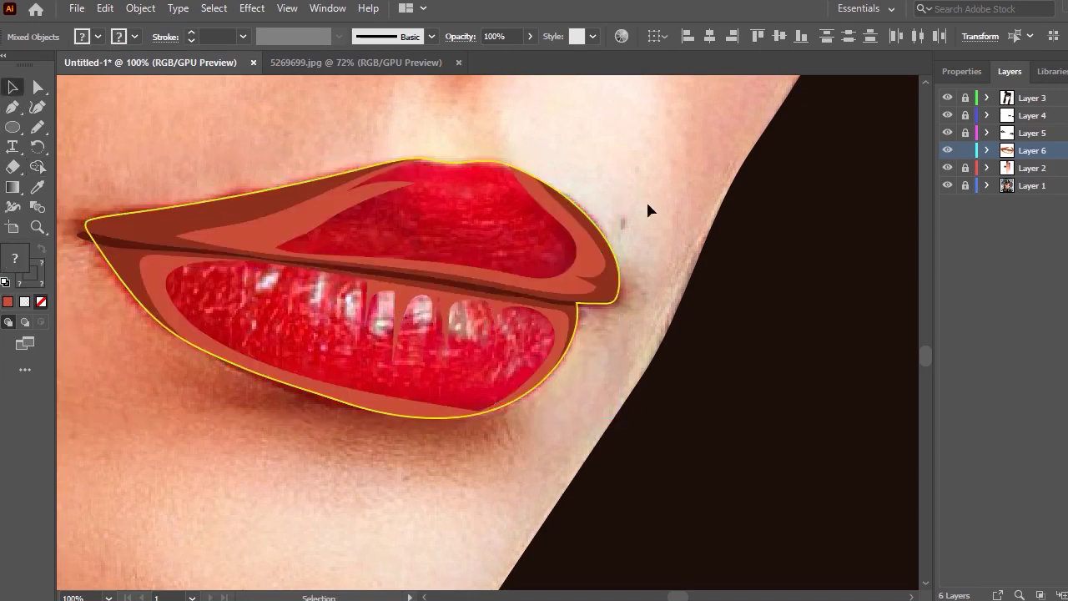
left_click(648, 200)
scroll(649, 200, "down", 1)
scroll(389, 209, "up", 1)
Draw a Pencil stroke across the upper lip and a loop around the whole mouth, undoing the stray end
key("n")
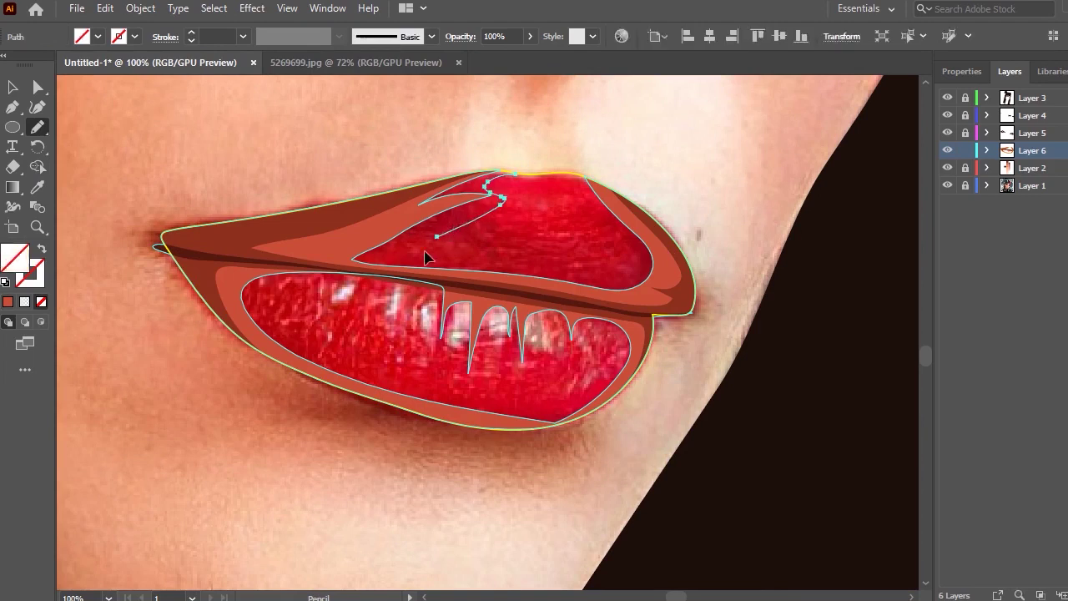
left_click_drag(580, 260, 448, 261)
left_click_drag(534, 188, 523, 174)
left_click_drag(457, 257, 551, 171)
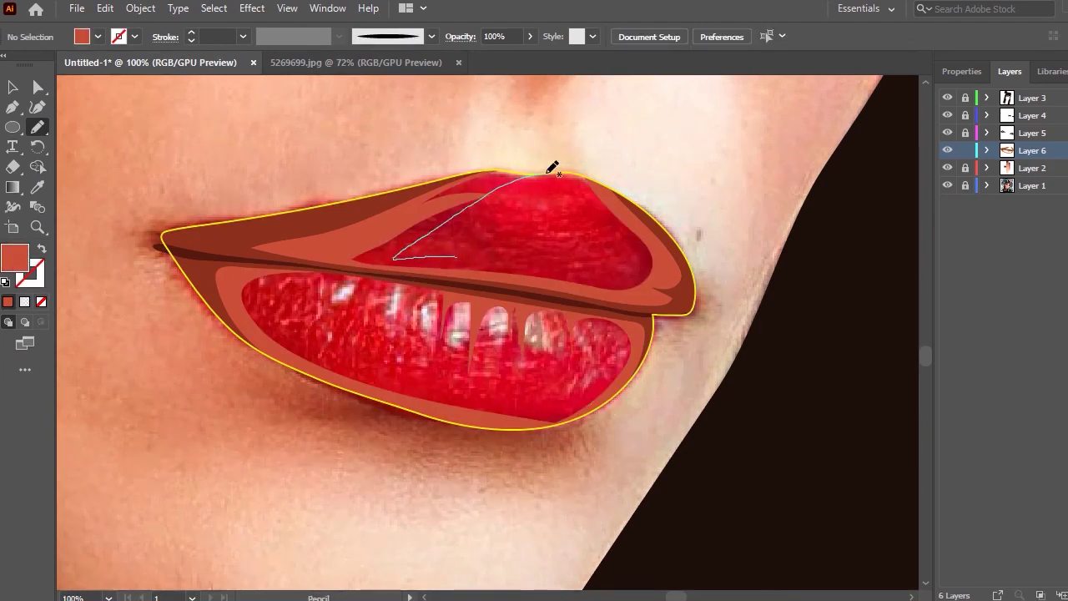
mouse_move(389, 168)
left_mouse_down()
mouse_move(158, 248)
mouse_move(324, 410)
mouse_move(621, 407)
mouse_move(417, 381)
mouse_move(286, 334)
mouse_move(294, 282)
left_mouse_up()
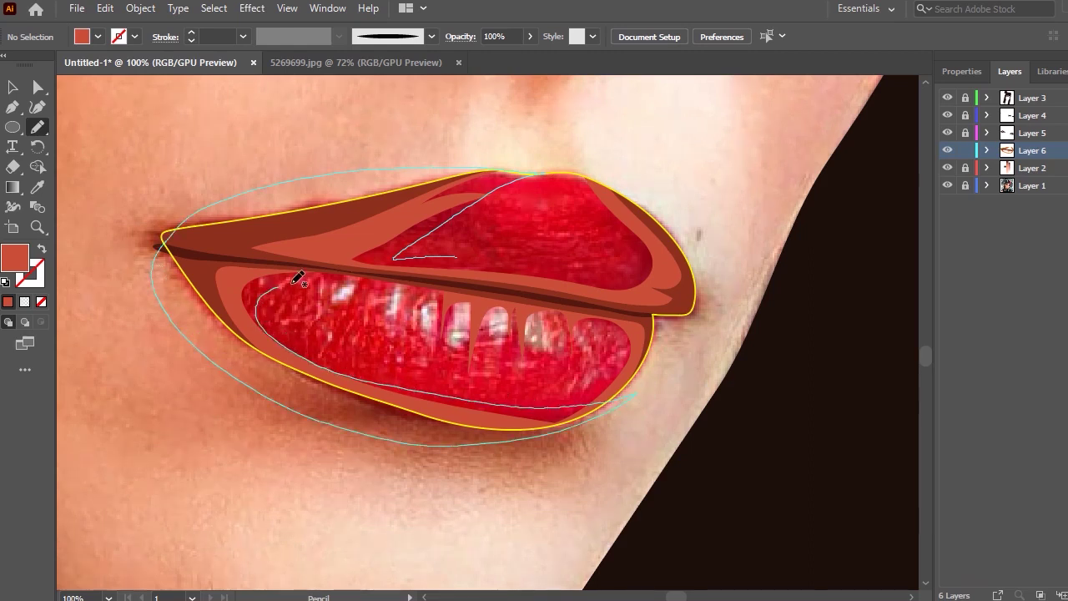
left_click_drag(417, 300, 396, 288)
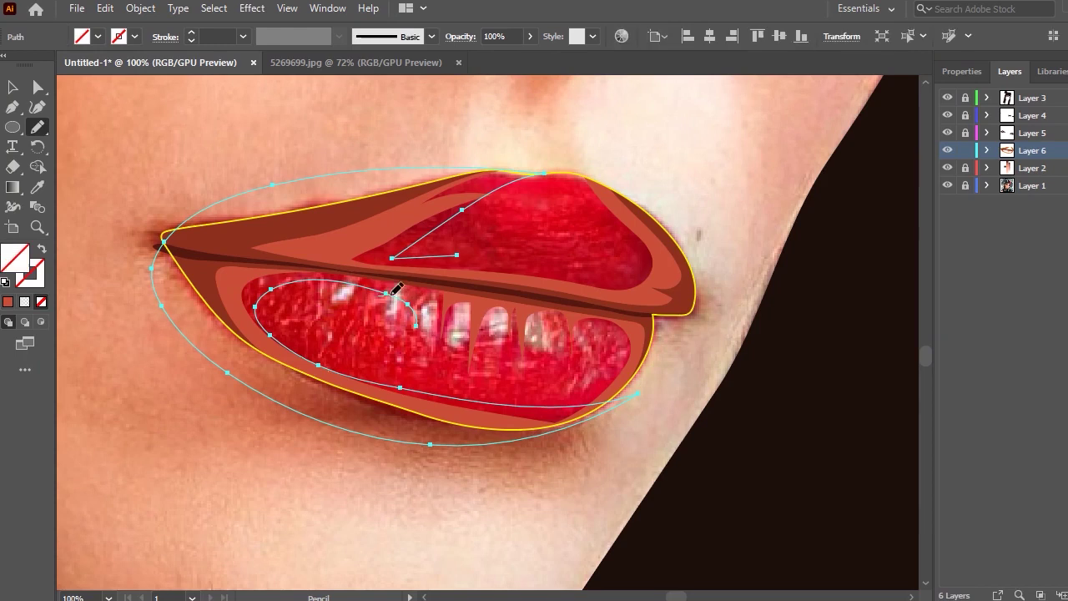
key("ctrl+z")
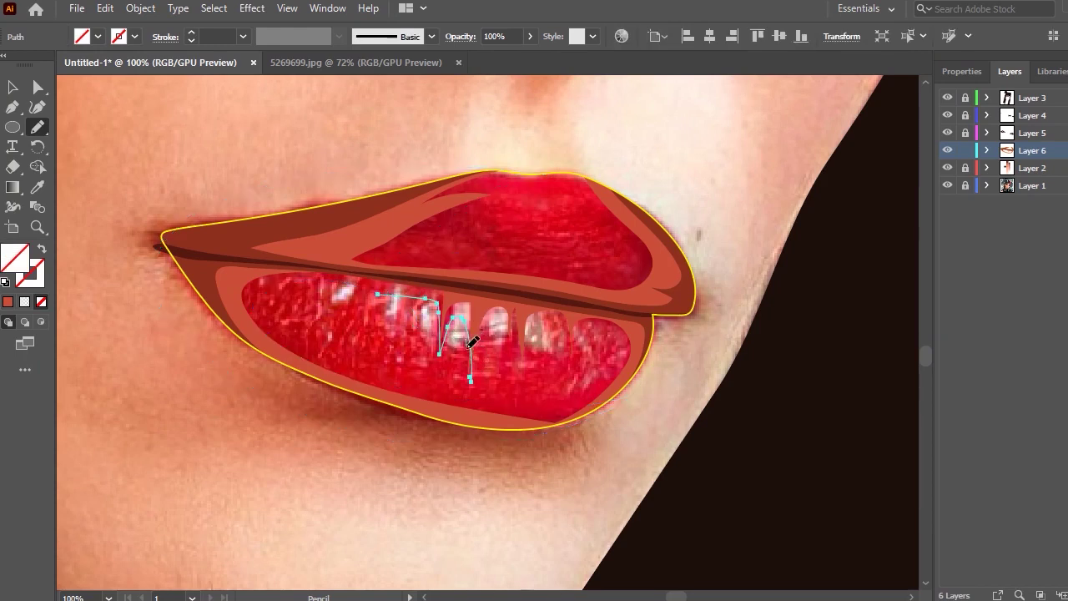
key("ctrl+z")
key("ctrl+z")
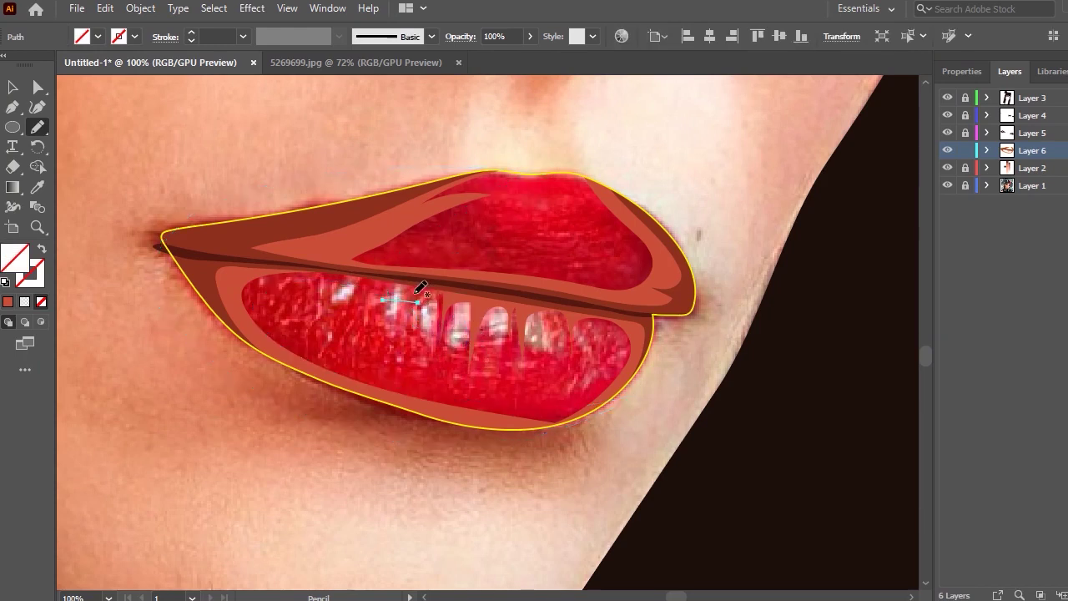
Trace a zigzag along the tooth tips and a shape down the upper lip's right side
mouse_move(438, 299)
left_mouse_down()
mouse_move(444, 341)
mouse_move(473, 377)
left_mouse_up()
mouse_move(509, 326)
left_mouse_down()
mouse_move(514, 364)
mouse_move(521, 317)
mouse_move(572, 362)
mouse_move(612, 322)
left_mouse_up()
left_click_drag(629, 374, 618, 381)
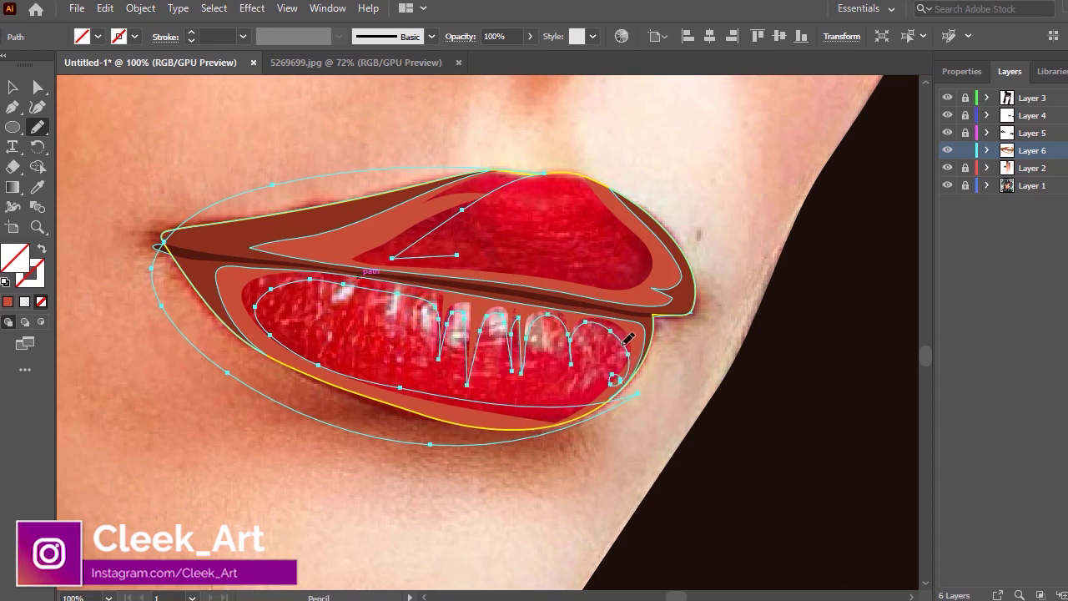
left_click_drag(576, 424, 660, 407)
mouse_move(581, 171)
left_mouse_down()
mouse_move(624, 272)
mouse_move(549, 263)
left_mouse_up()
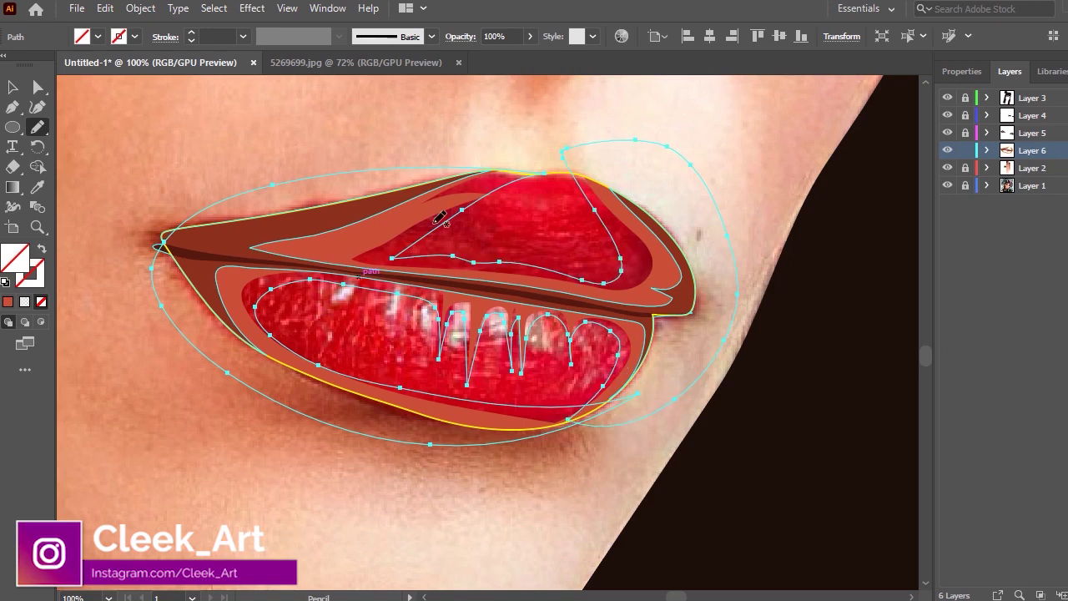
scroll(443, 229, "down", 1)
scroll(443, 229, "down", 3)
Fill the new shapes with a sampled salmon swatch and send them behind the lip layers
left_click(37, 187)
scroll(208, 200, "down", 2)
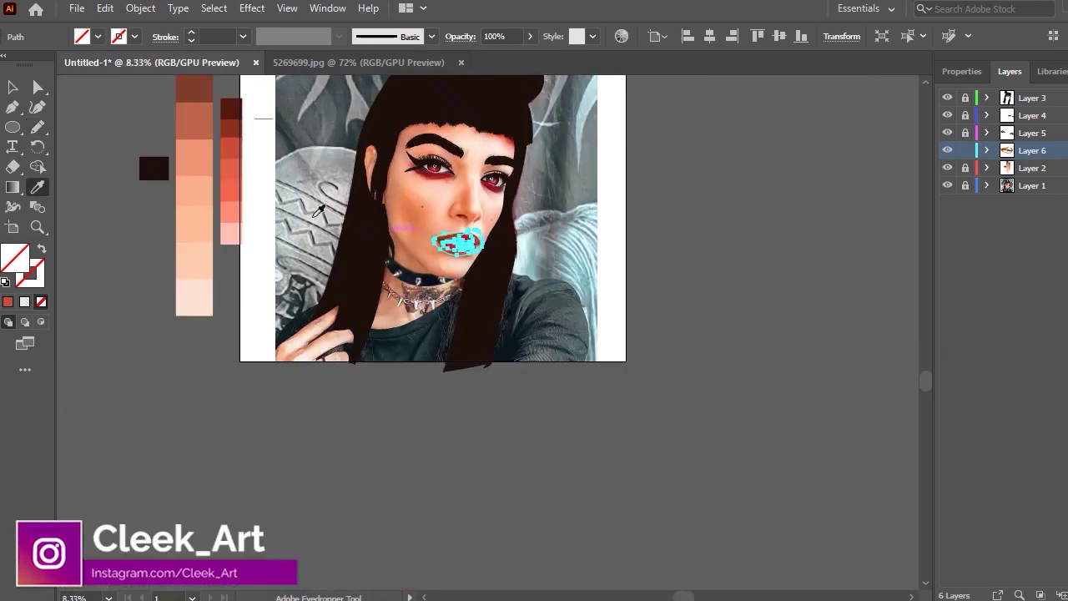
scroll(209, 200, "up", 2)
left_click(247, 196)
scroll(764, 395, "up", 3)
scroll(765, 394, "up", 1)
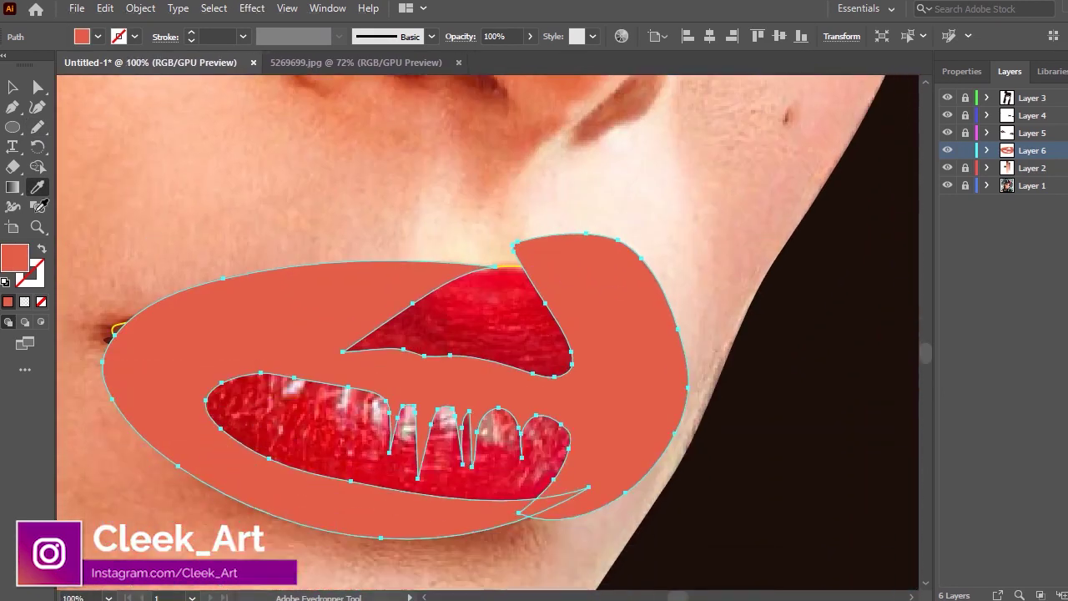
scroll(764, 395, "down", 2)
key("v")
right_click(326, 201)
mouse_move(374, 504)
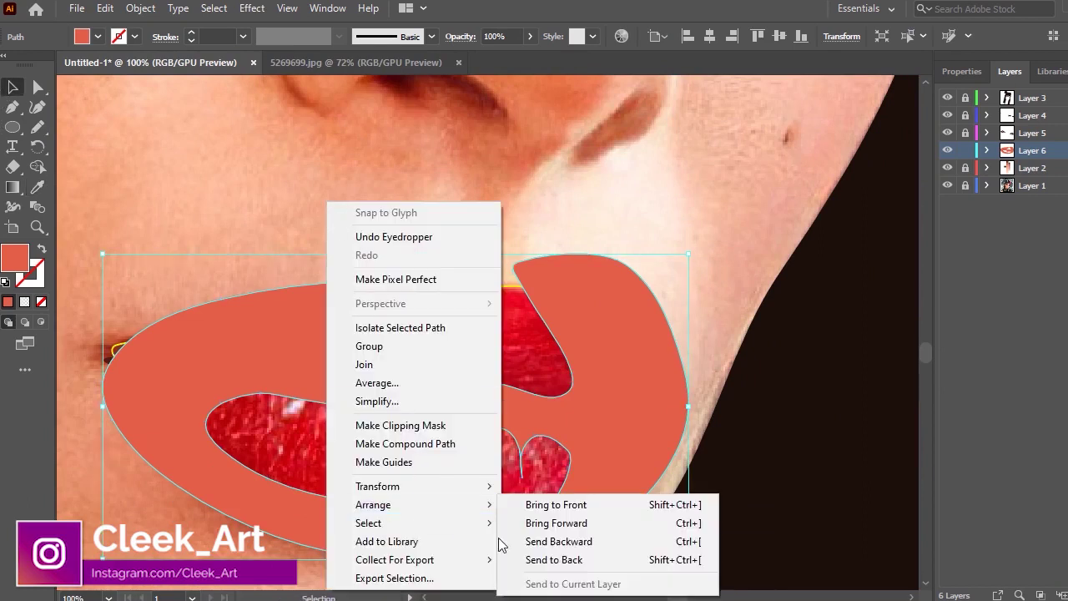
left_click(543, 558)
Delete the salmon area outside the lips with the Shape Builder
left_click(37, 166)
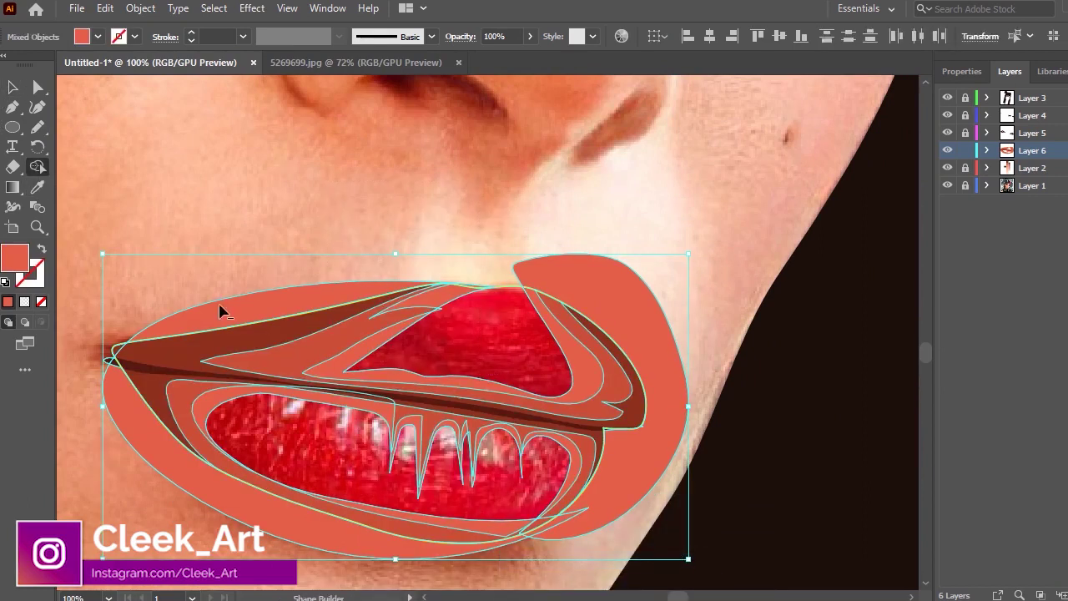
left_click_drag(222, 310, 643, 303)
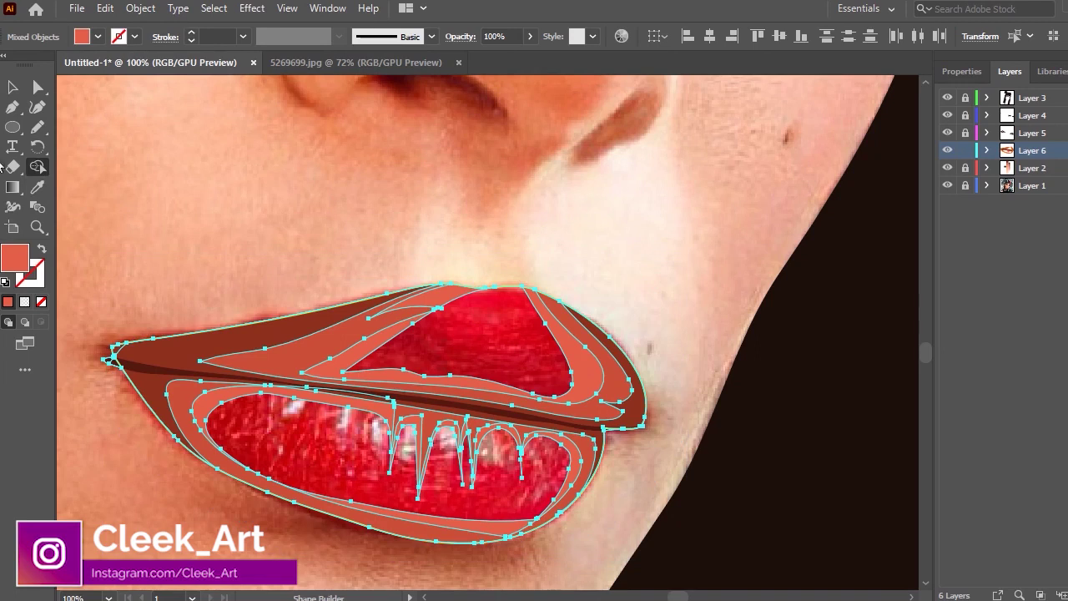
key("v")
left_click(594, 285)
scroll(551, 318, "down", 1)
Redraw the top edge of the upper lip's inner red compound path with the Pencil
scroll(515, 340, "up", 1, "alt")
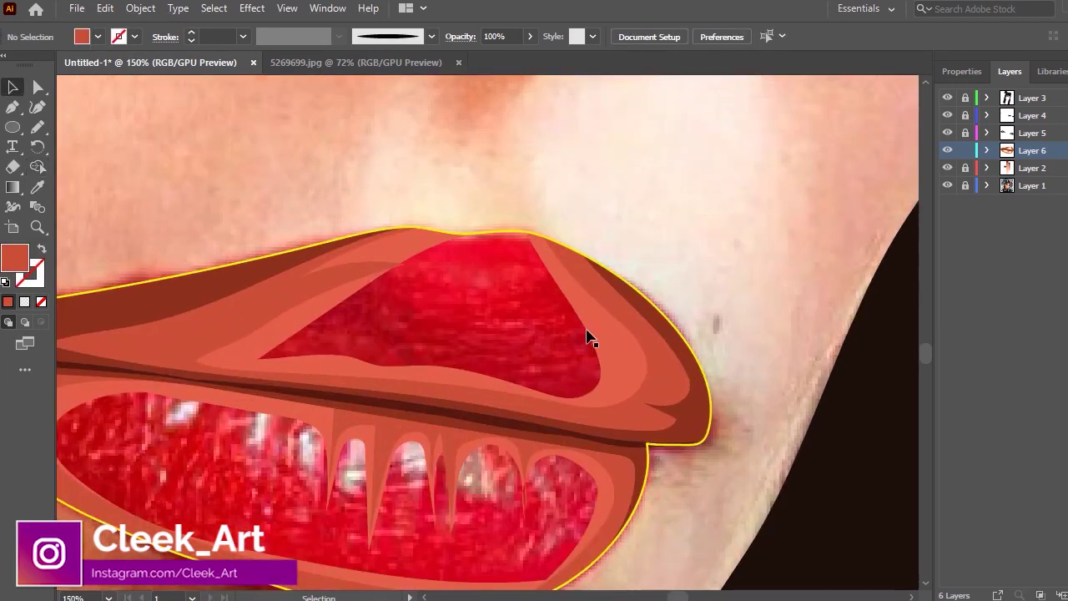
left_click(589, 336)
key("n")
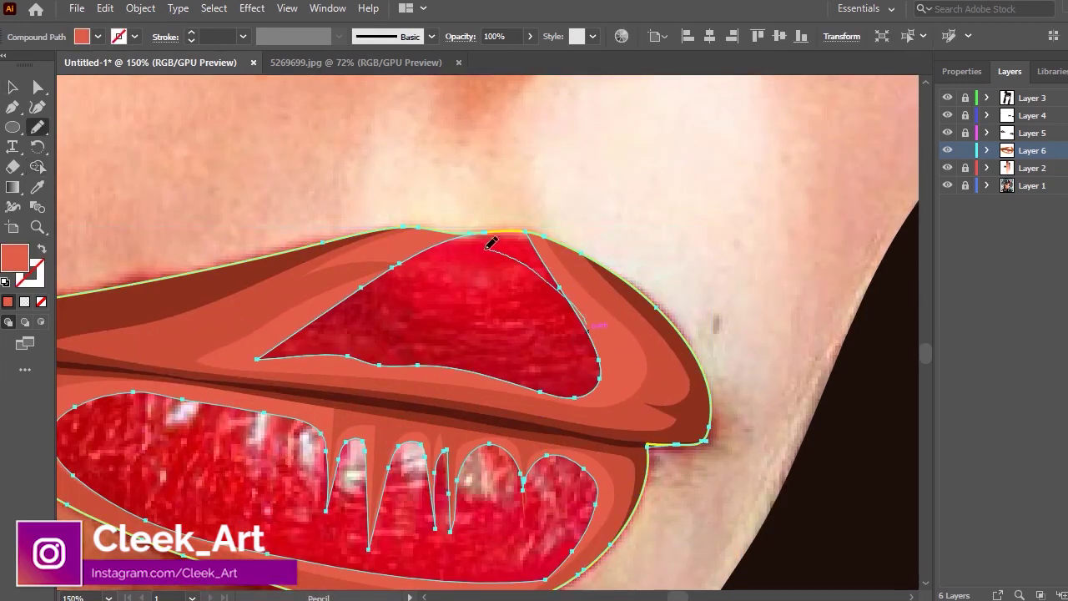
left_click_drag(509, 226, 541, 230)
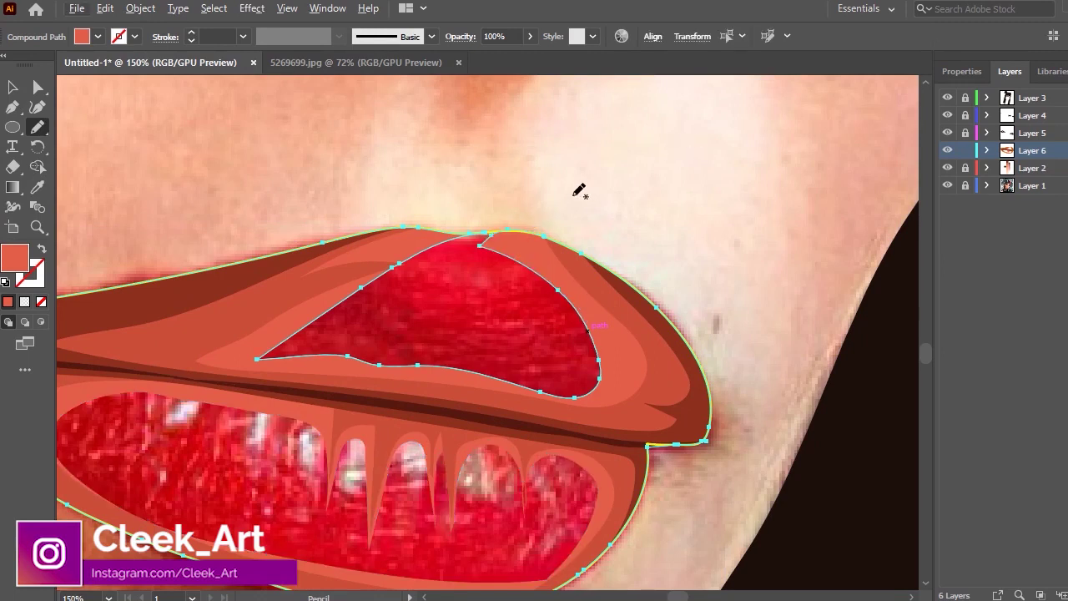
left_click_drag(556, 279, 411, 251)
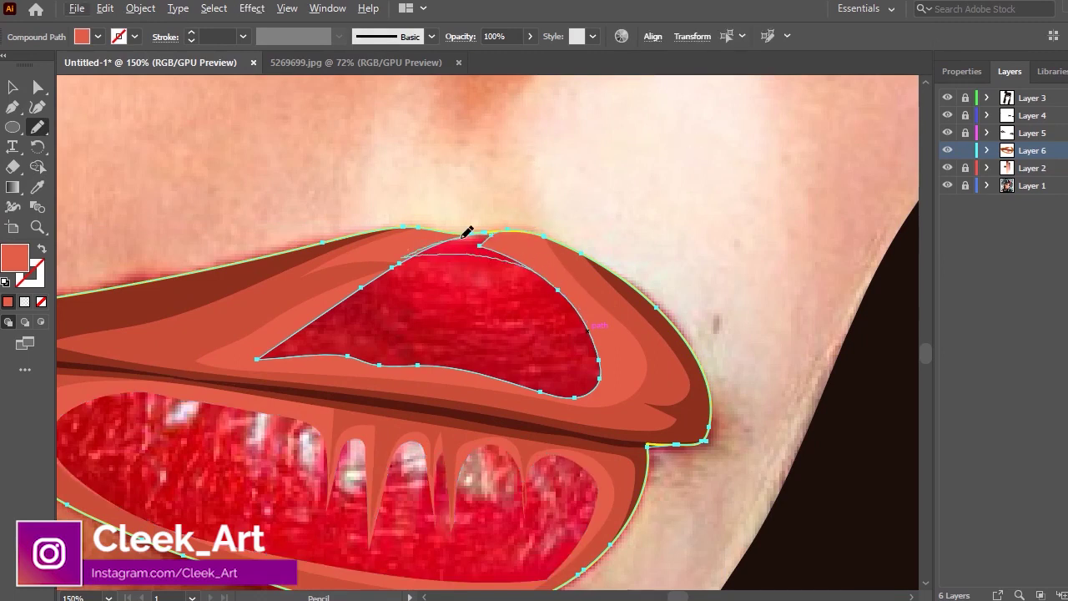
left_click_drag(467, 232, 486, 232)
key("ctrl+minus")
key("v")
key("ctrl+shift+a")
Pencil a closed outline around the teeth area along the tooth tips inside the mouth
key("ctrl+plus")
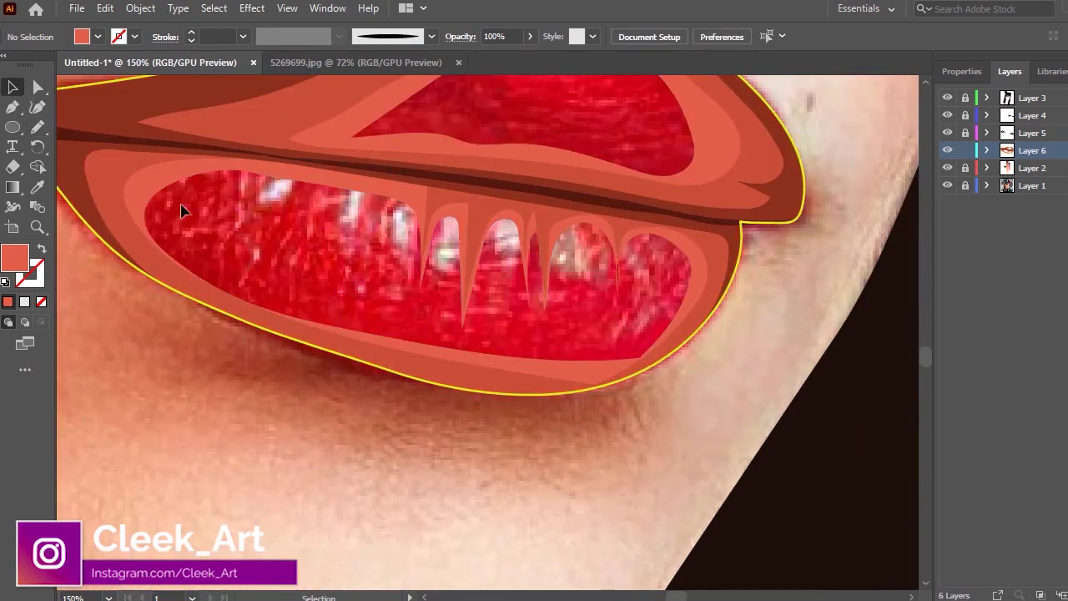
scroll(374, 274, "up", 1)
scroll(231, 245, "up", 1, "alt")
scroll(231, 245, "up", 1)
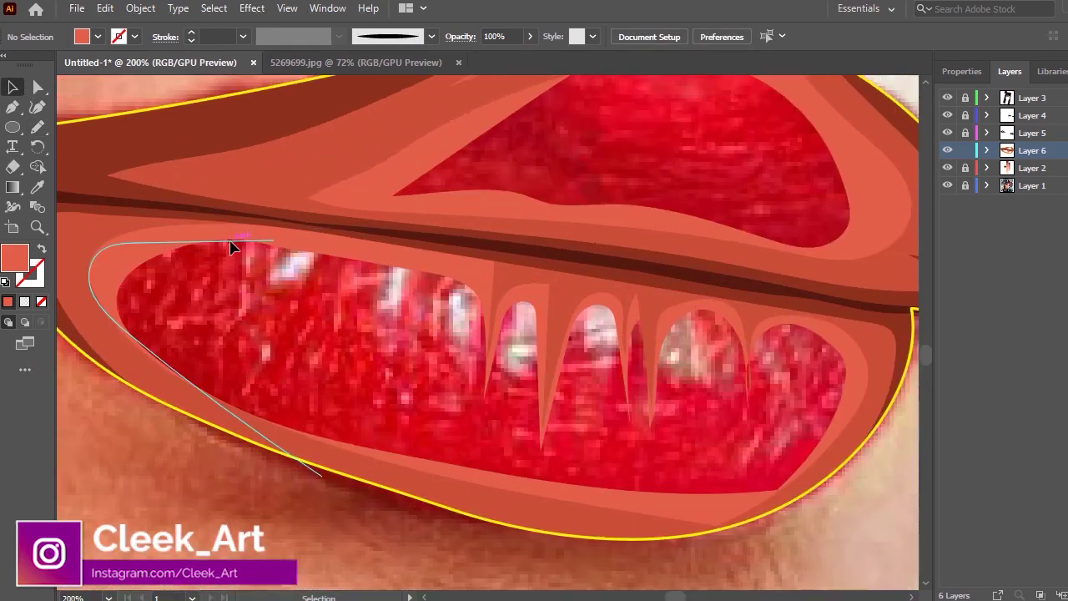
key("n")
mouse_move(240, 245)
left_mouse_down()
mouse_move(377, 389)
mouse_move(275, 341)
left_mouse_up()
mouse_move(298, 262)
left_mouse_down()
mouse_move(169, 302)
mouse_move(395, 413)
left_mouse_up()
left_click_drag(461, 430, 673, 451)
mouse_move(827, 365)
left_mouse_down()
mouse_move(770, 317)
mouse_move(697, 311)
left_mouse_up()
mouse_move(558, 294)
left_mouse_down()
mouse_move(389, 245)
mouse_move(327, 266)
left_mouse_up()
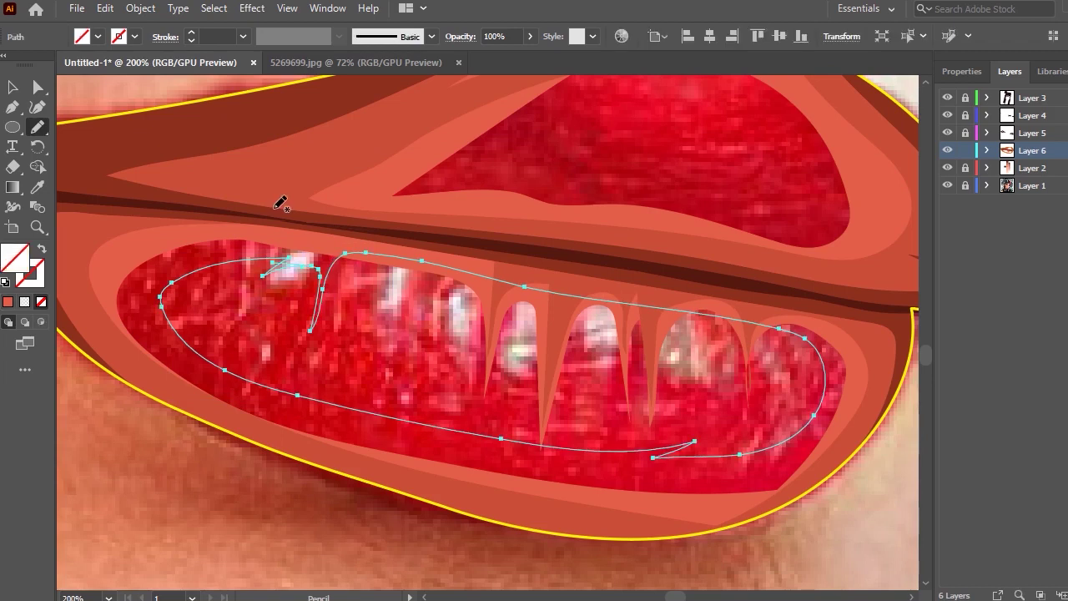
left_click(38, 187)
scroll(655, 310, "down", 6)
Fill the teeth shape with light salmon sampled from the lip swatches
scroll(656, 310, "down", 2)
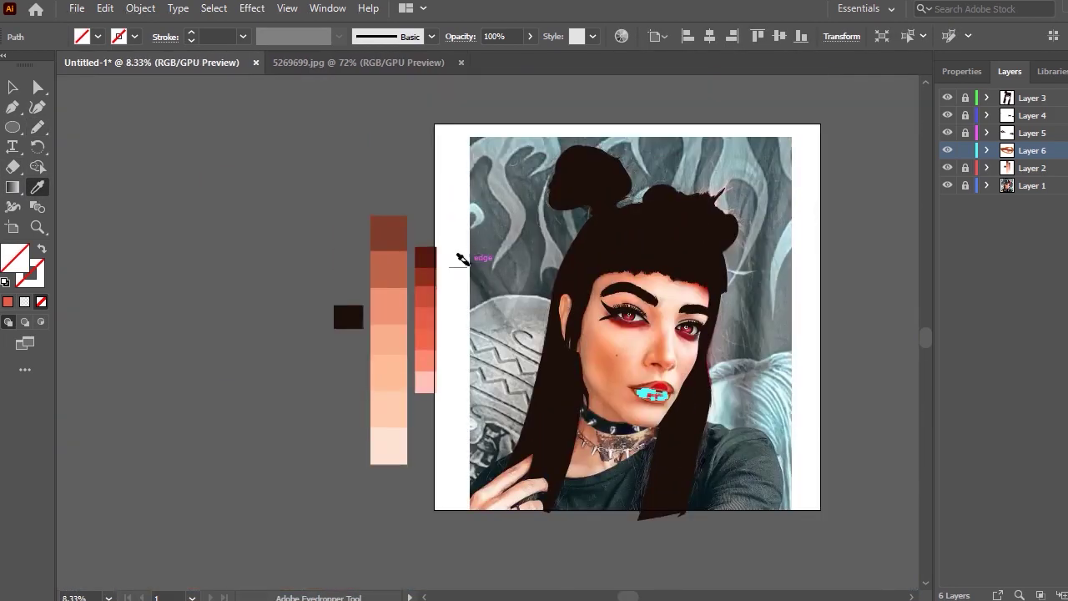
scroll(375, 318, "up", 4)
left_click(389, 399)
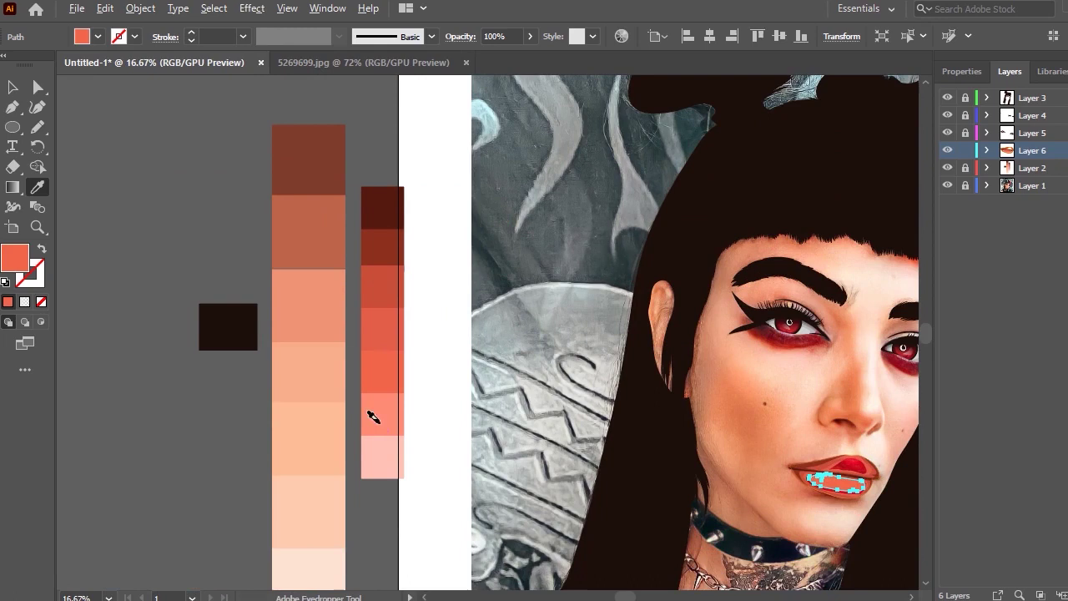
left_click(293, 389)
scroll(850, 415, "up", 2)
scroll(850, 415, "up", 4)
Send the salmon teeth shape to the back, behind the lip layers and tooth gaps
left_click(13, 87)
scroll(718, 385, "up", 2)
right_click(718, 386)
mouse_move(691, 519)
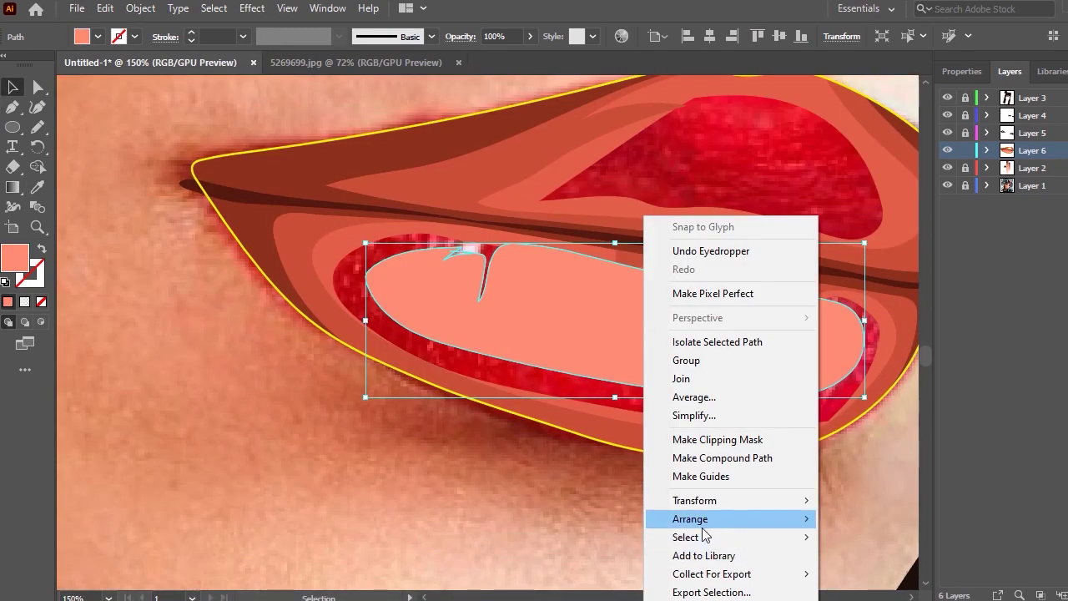
left_click(871, 575)
scroll(604, 183, "down", 2)
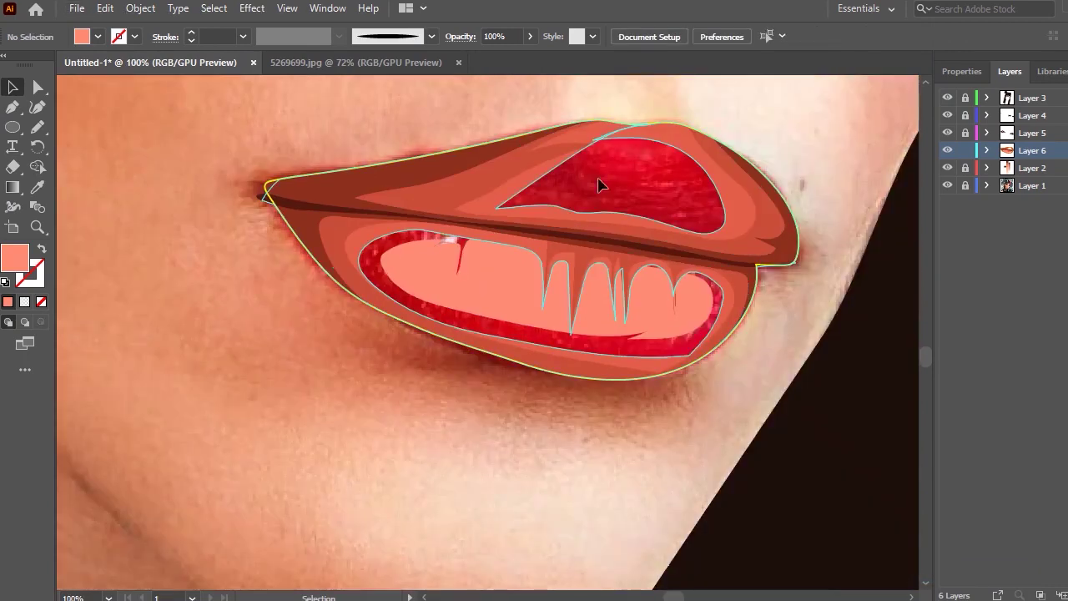
scroll(782, 136, "up", 3)
scroll(591, 255, "down", 1)
scroll(591, 254, "down", 1)
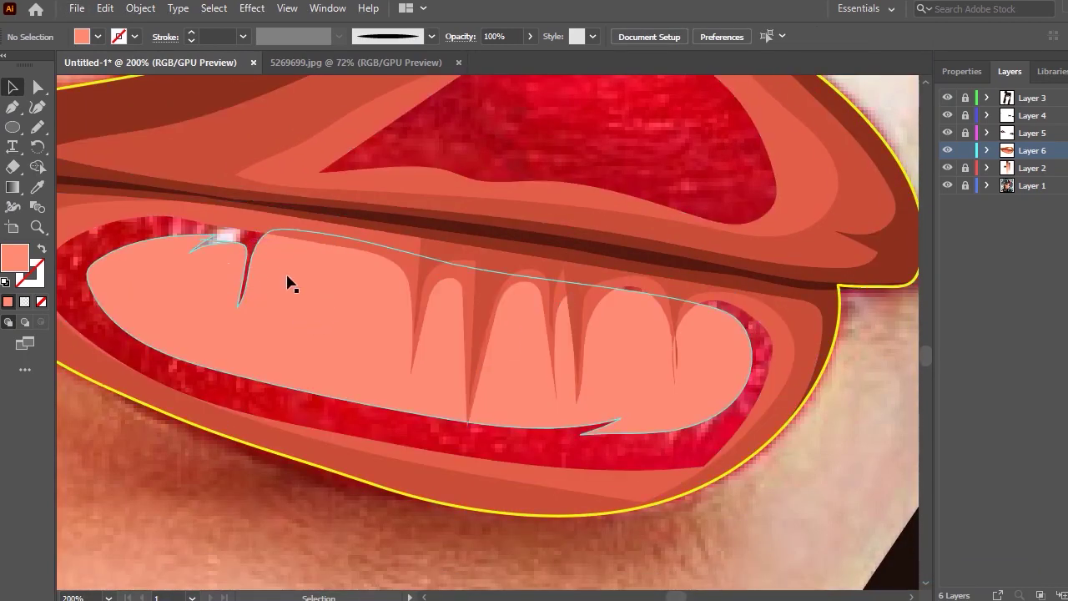
left_click(707, 371)
key("ctrl+[")
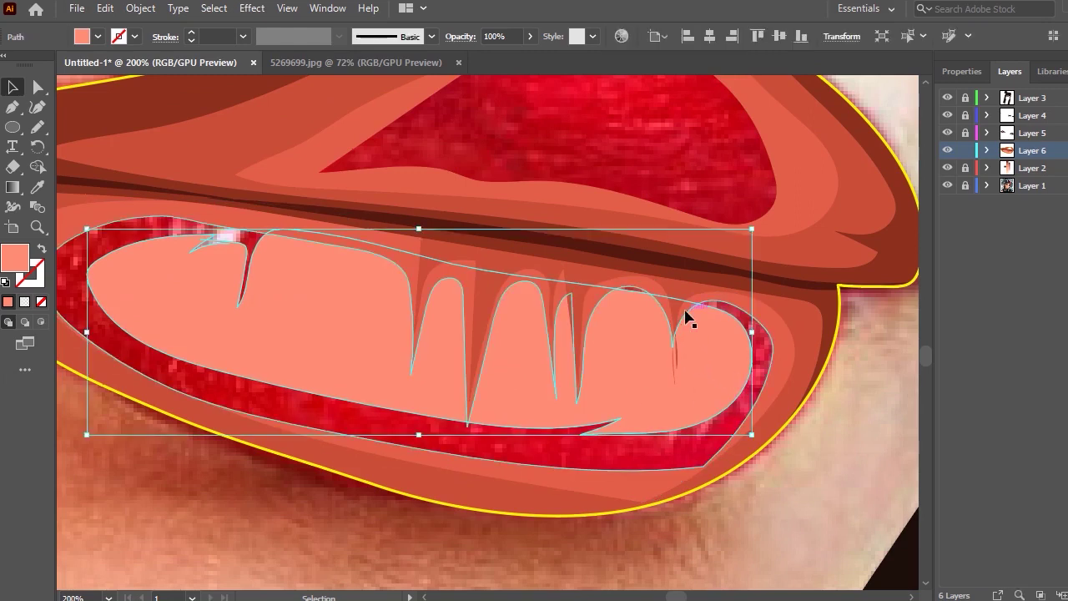
Pencil-reshape the tooth-gap path between the last two teeth to narrow it
left_click(687, 313)
key("n")
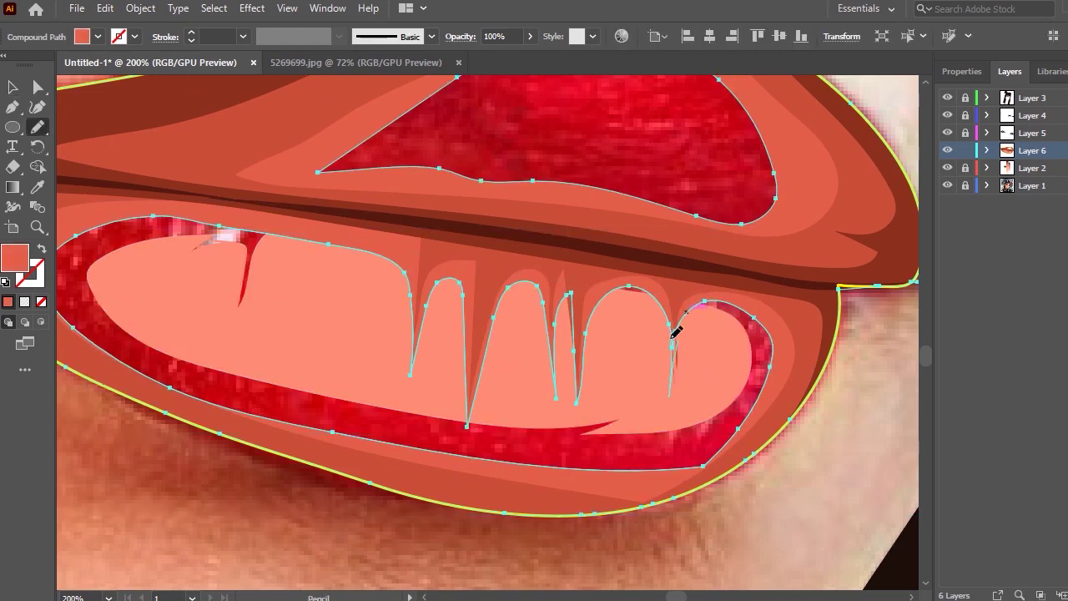
left_click_drag(654, 295, 662, 344)
left_click_drag(702, 310, 707, 291)
left_click(656, 317, "ctrl+shift")
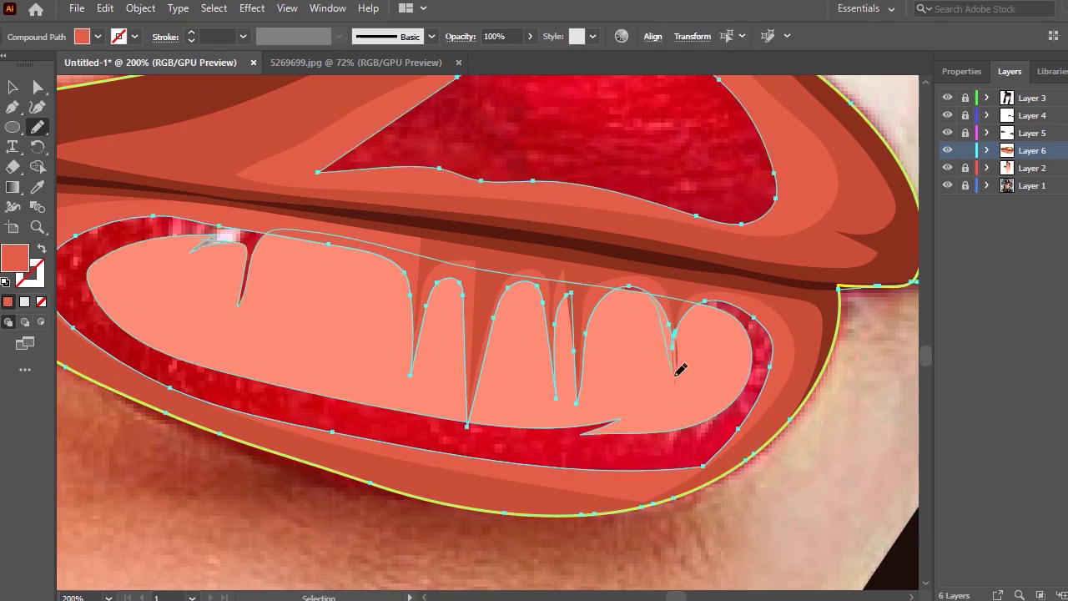
left_click(716, 302, "ctrl")
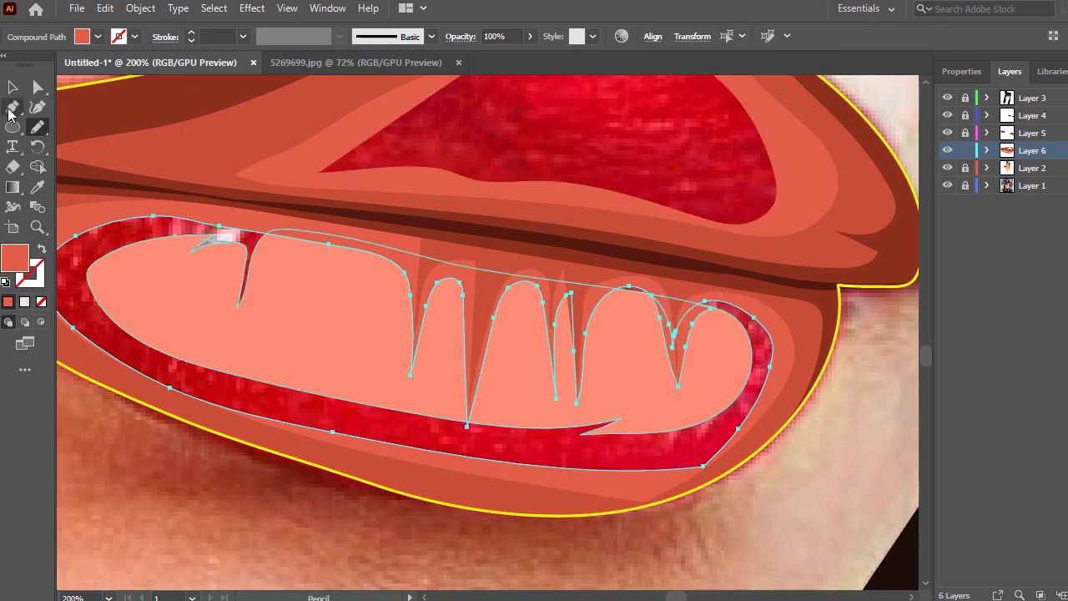
Redraw the gap curve's right end so the last tooth gets a pointed tip
left_click(12, 87)
left_click(205, 490)
key("ctrl+a")
left_click(700, 392, "shift")
key("n")
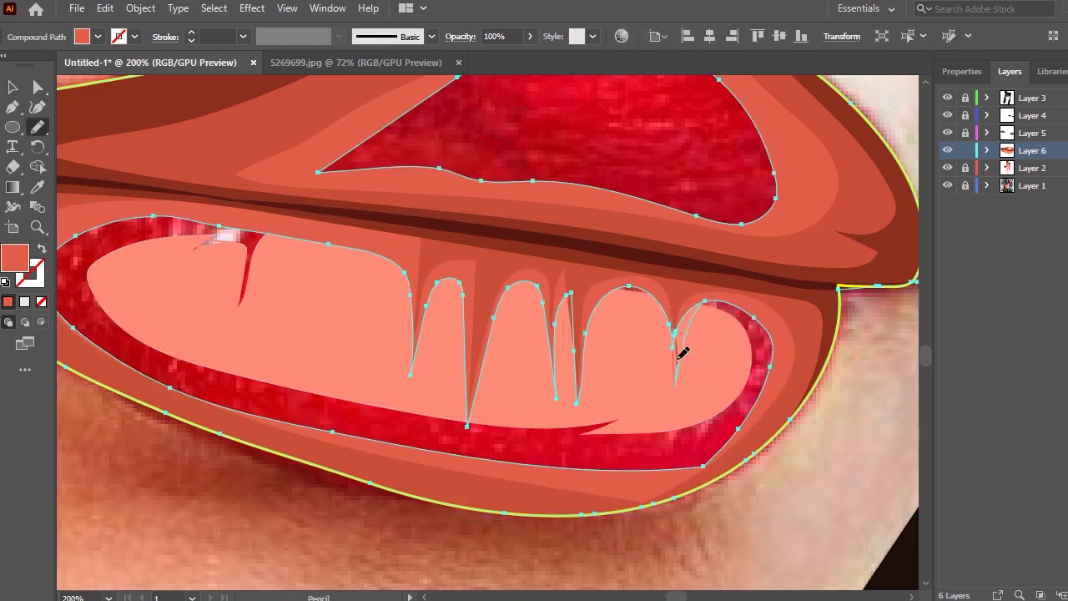
left_click_drag(668, 298, 738, 303)
Give the between-teeth shading a #BF4434 red fill, then fit the whole lips in view
left_click(13, 87)
left_click(275, 505)
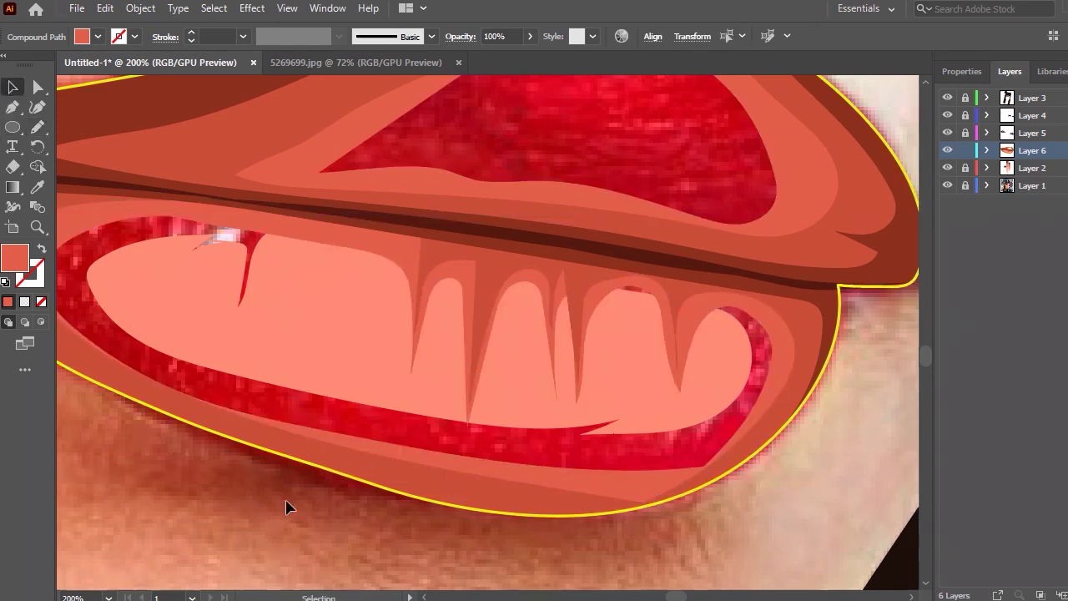
left_click(572, 292)
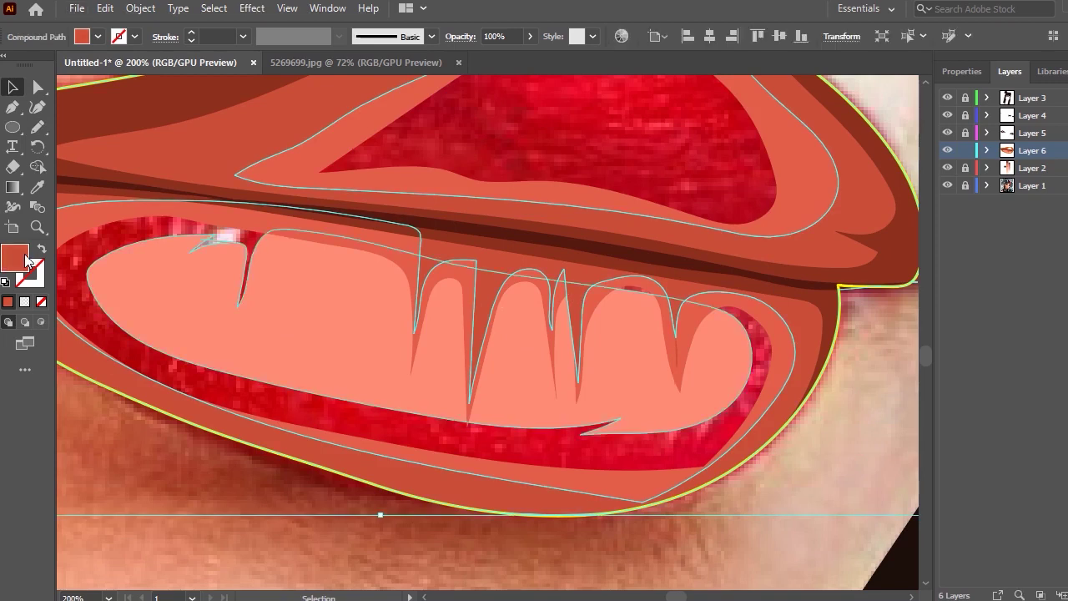
double_click(15, 258)
left_click(817, 300)
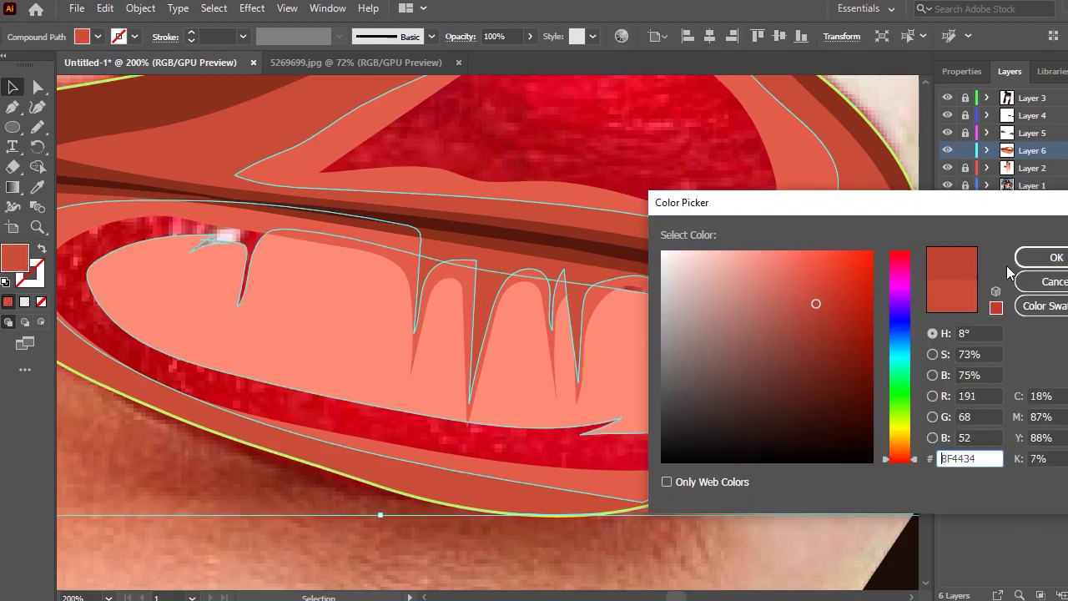
key("Return")
key("ctrl+1")
left_click(751, 467)
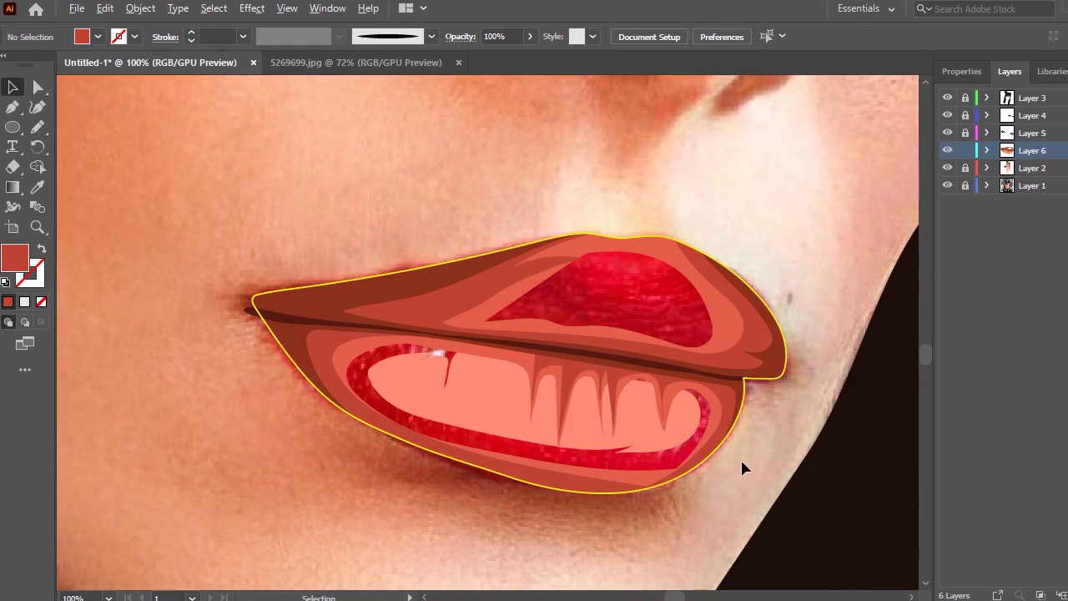
scroll(709, 449, "up", 1)
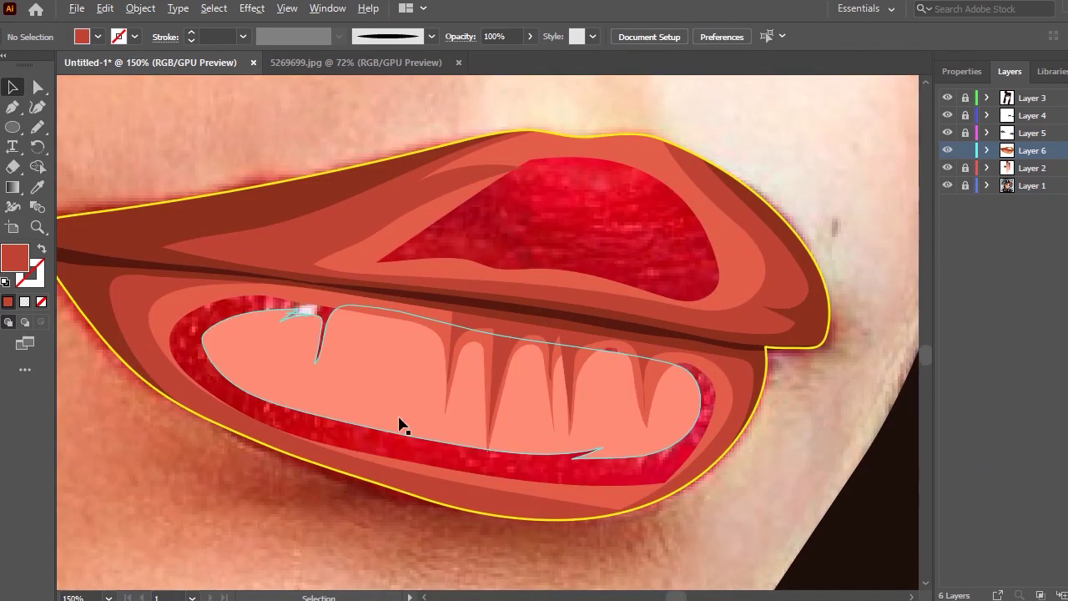
scroll(437, 414, "up", 1)
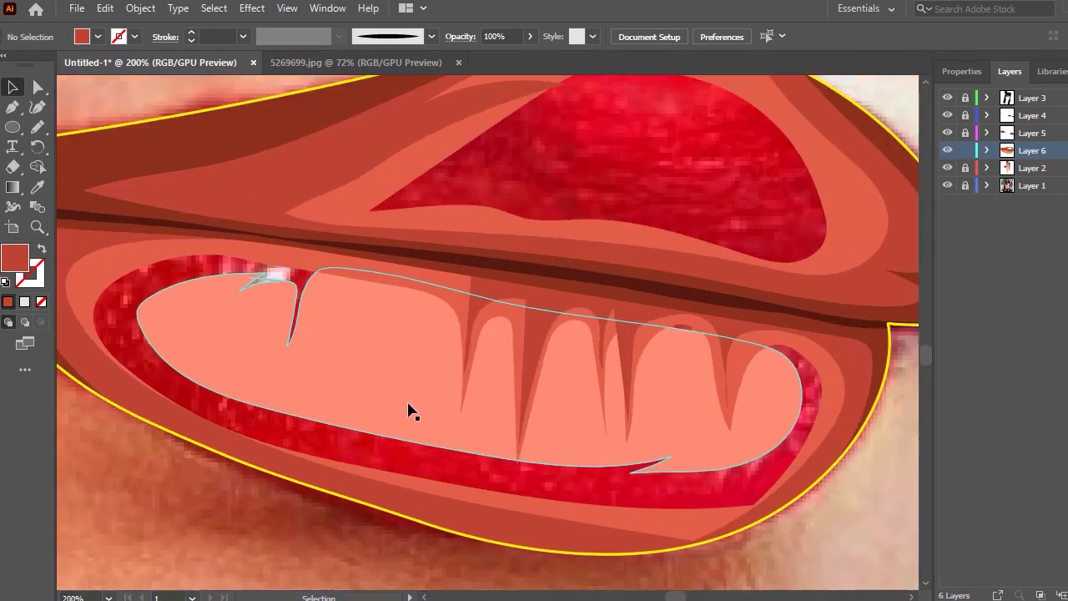
key("n")
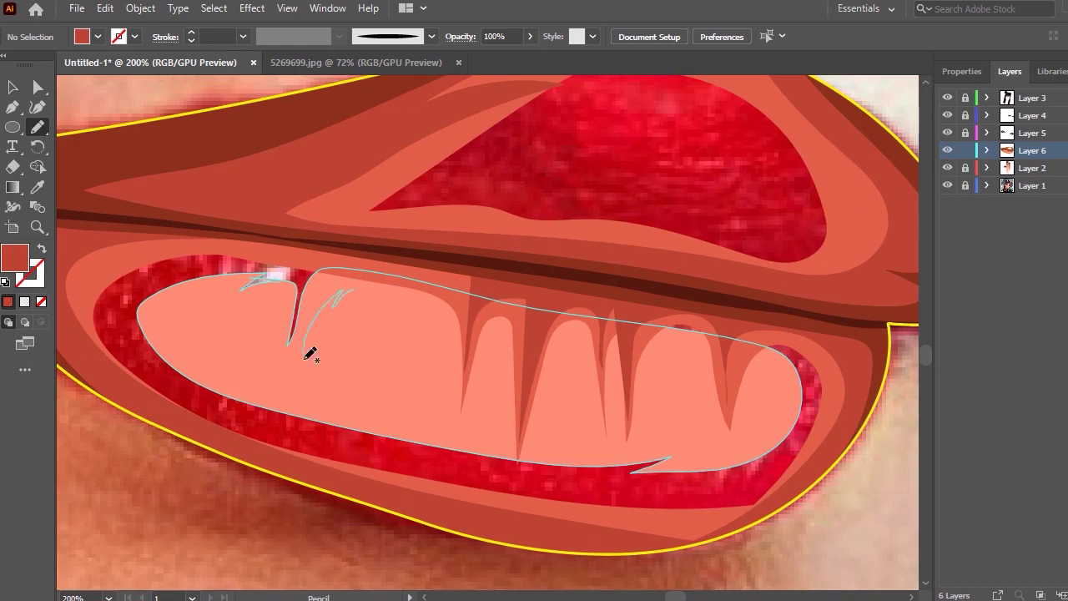
Undo the stray stroke and add a light pink highlight on the first tooth
key("ctrl+z")
left_click_drag(254, 343, 248, 302)
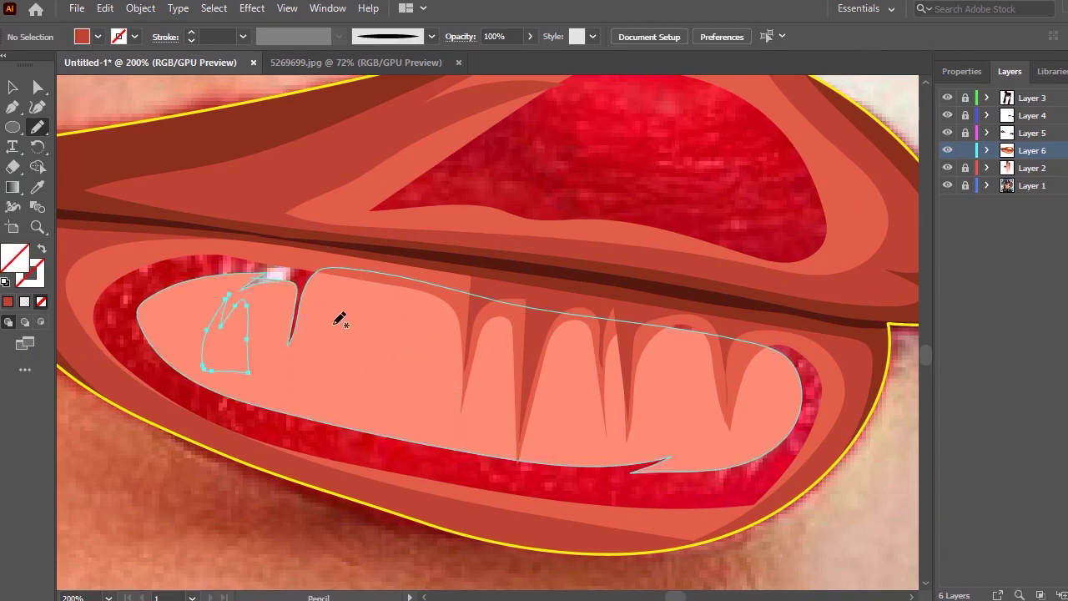
left_click(37, 187)
key("ctrl+minus")
key("ctrl+minus")
key("ctrl+minus")
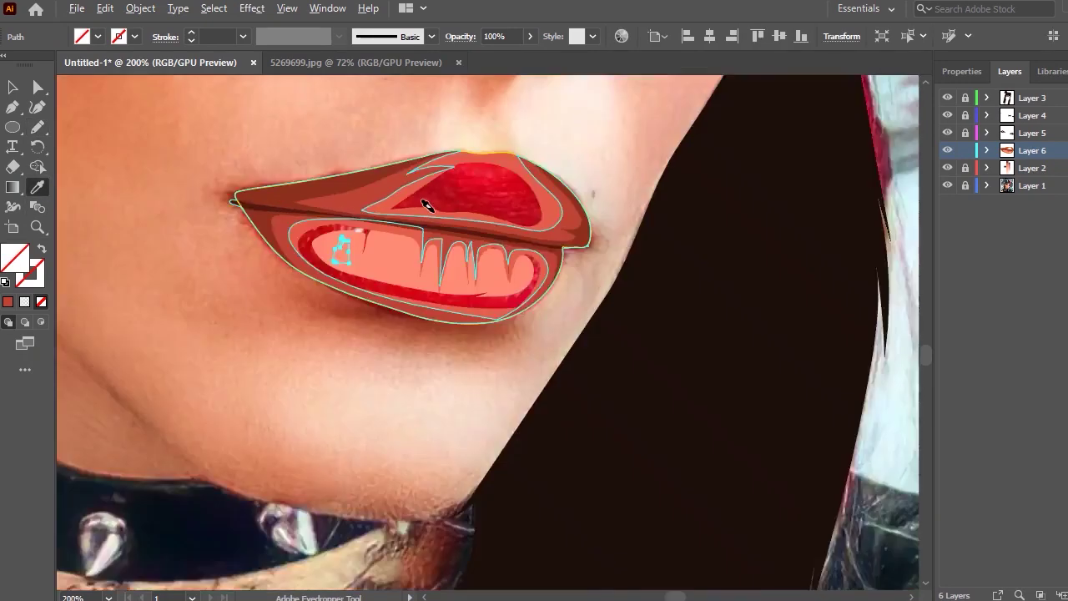
key("ctrl+minus")
key("ctrl+minus")
key("ctrl+minus")
left_click(234, 260)
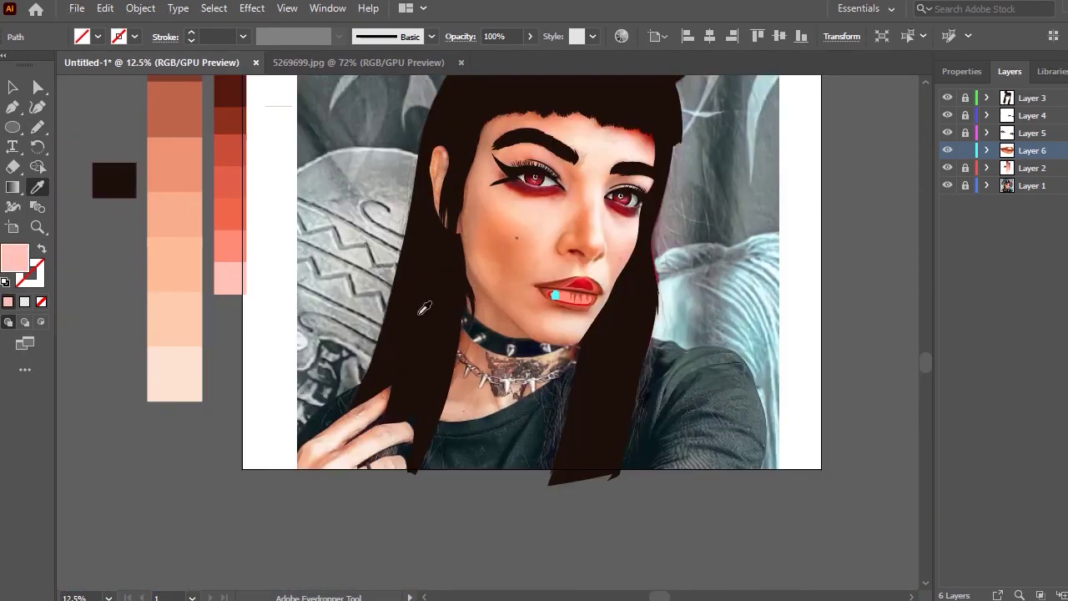
key("ctrl+plus")
key("ctrl+plus")
key("ctrl+plus")
key("ctrl+plus")
key("ctrl+plus")
key("ctrl+plus")
key("ctrl+plus")
key("ctrl+plus")
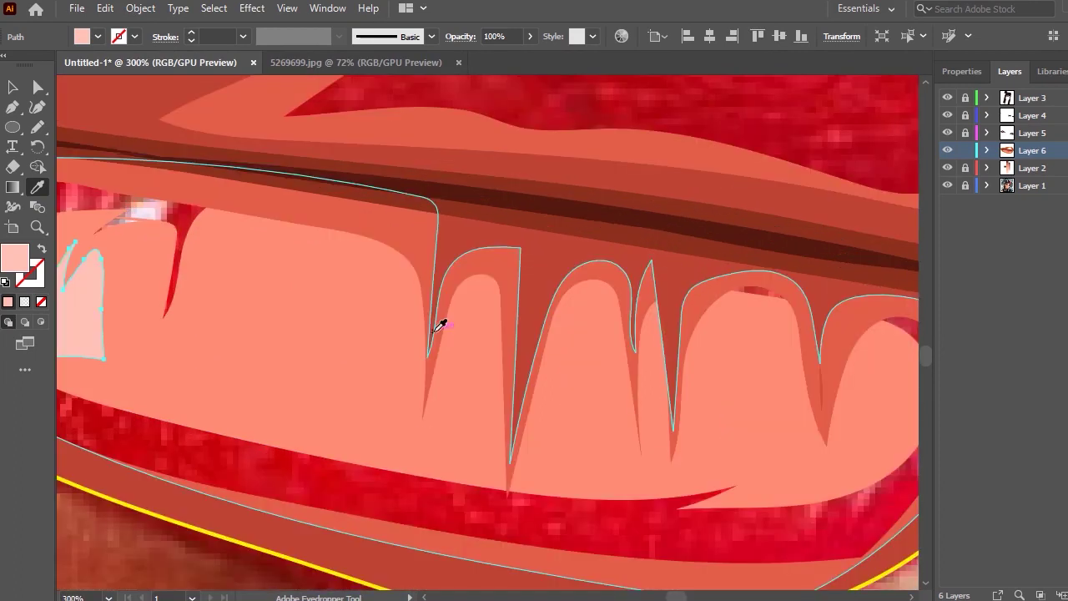
key("n")
Pencil light pink highlights onto the next two teeth, including a second slim streak
left_click_drag(403, 391, 377, 236)
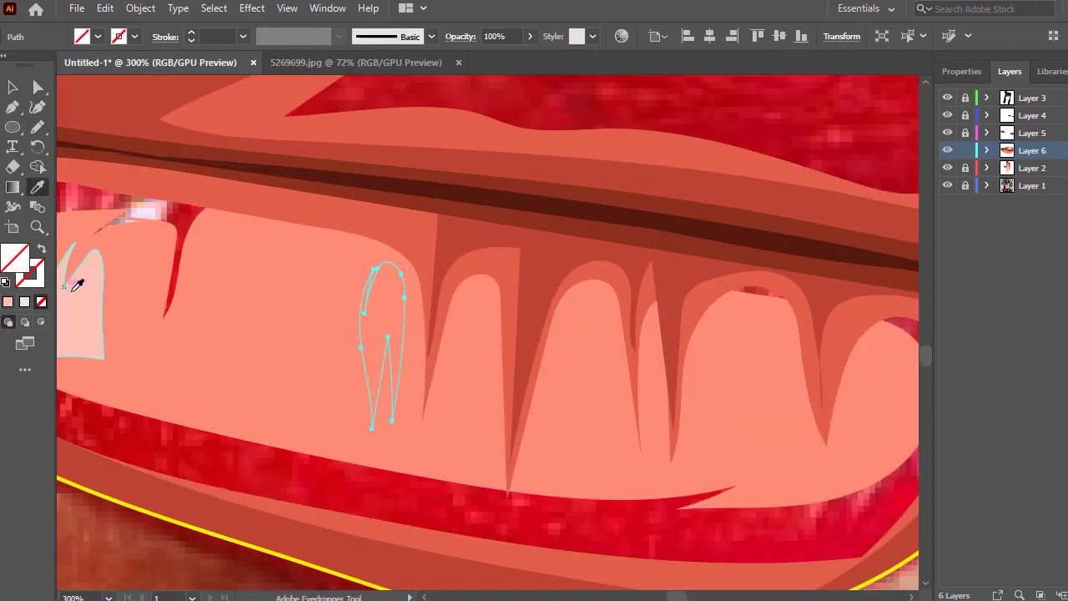
left_click(7, 301)
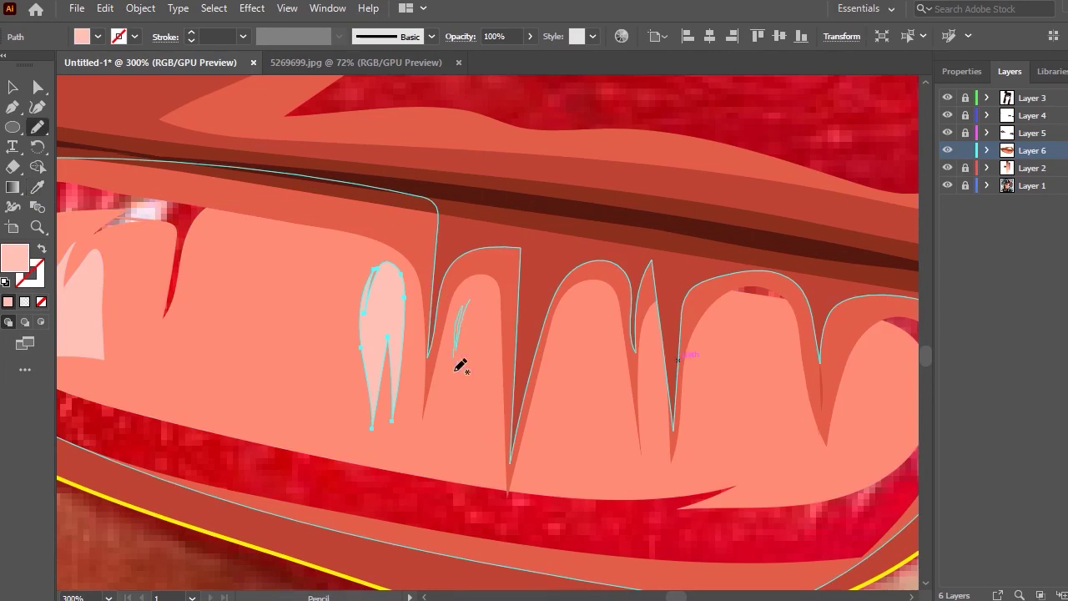
left_click_drag(487, 288, 480, 292)
left_click(36, 187)
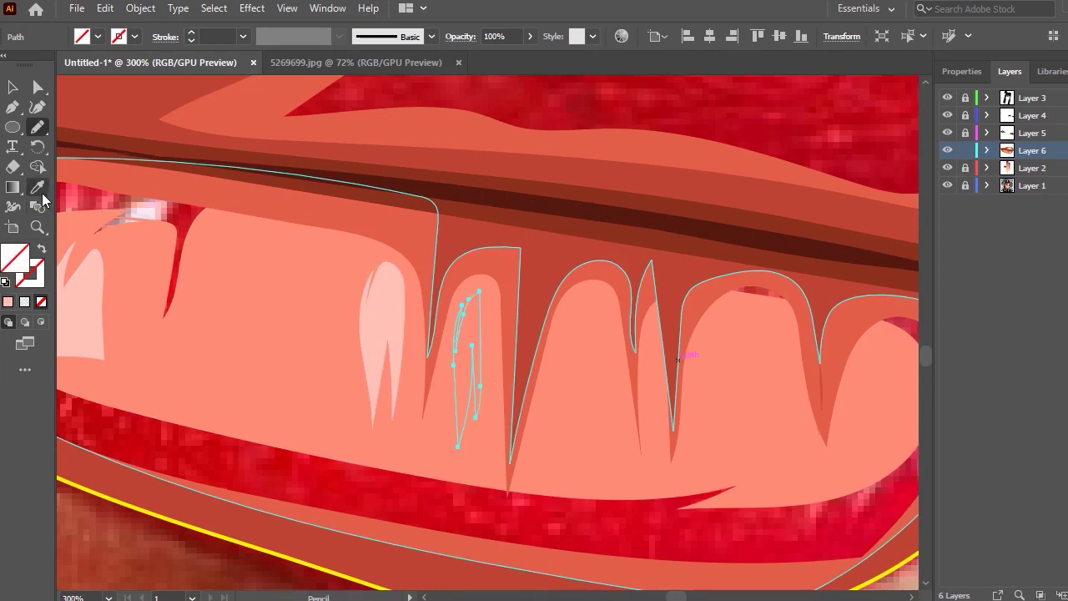
key("n")
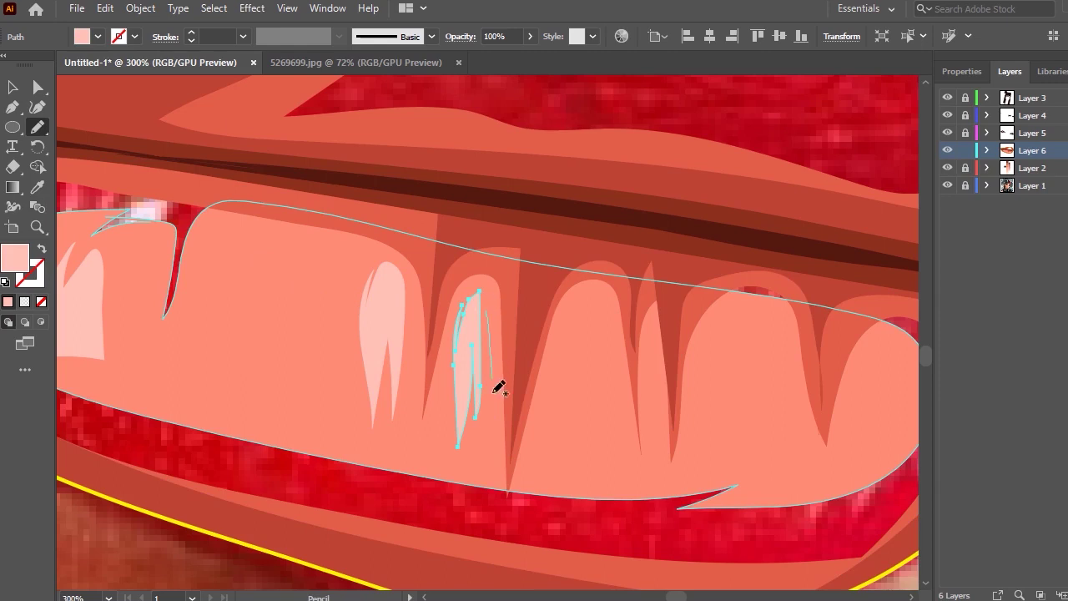
left_click_drag(498, 301, 493, 311)
left_click(37, 187)
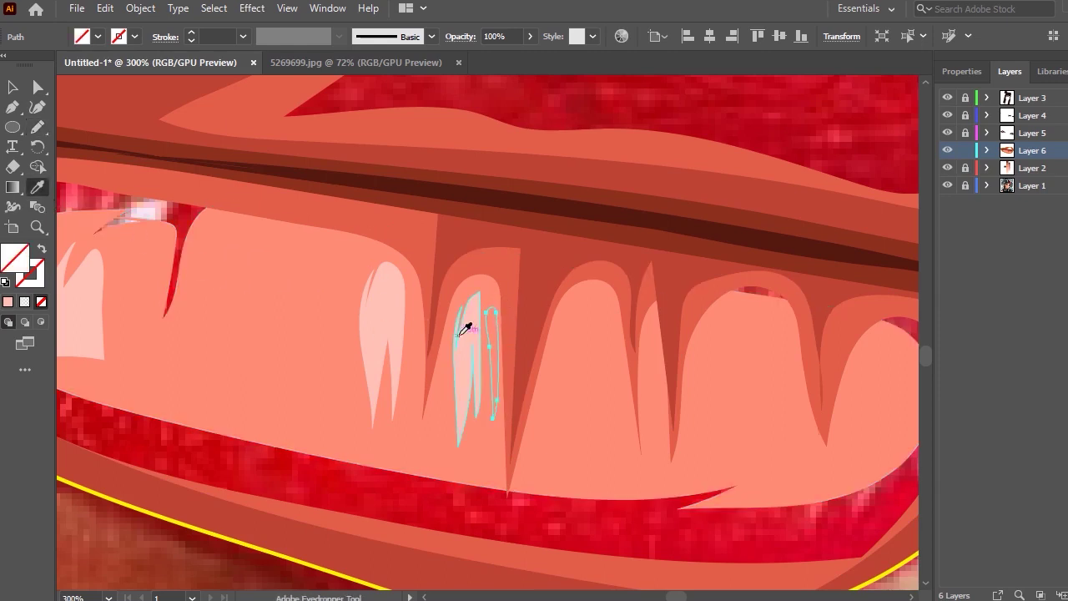
left_click(467, 325)
key("n")
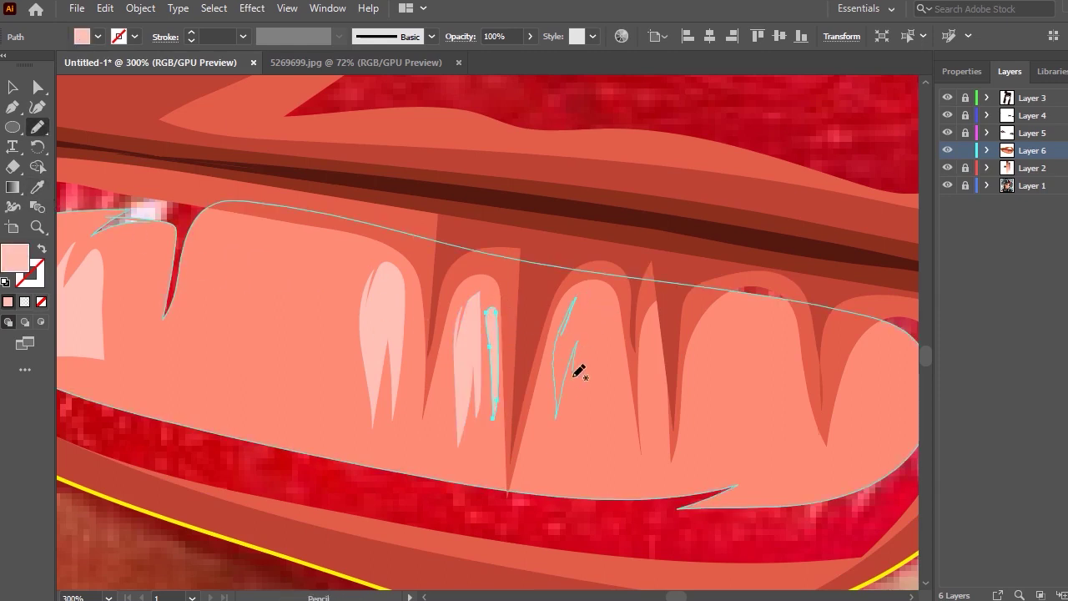
Add two more light pink highlight streaks on the following tooth
left_click_drag(589, 294, 578, 297)
key("i")
left_click(477, 332)
key("n")
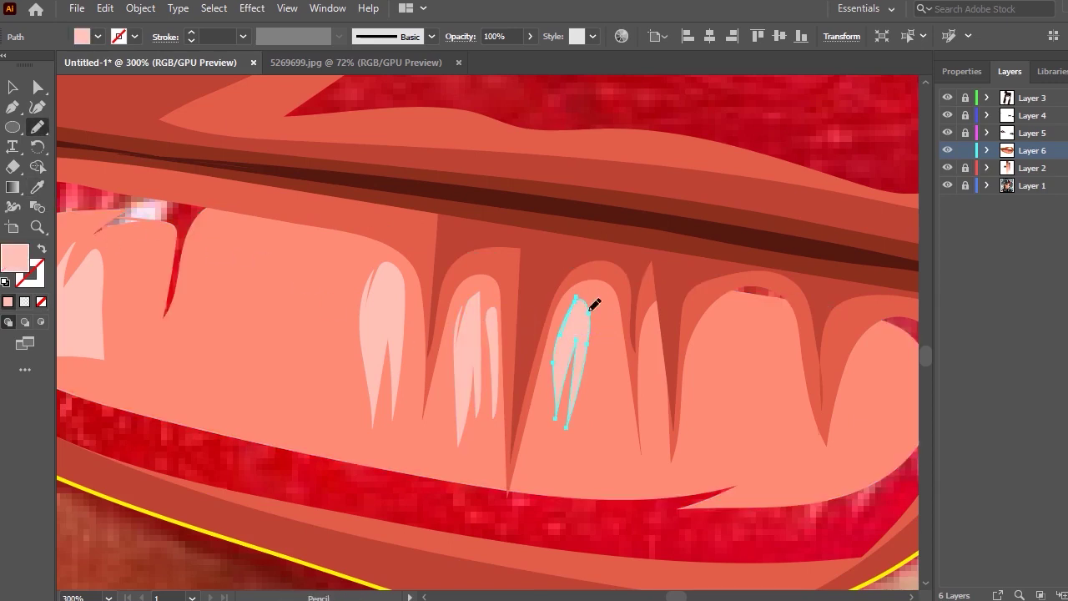
left_click_drag(620, 349, 601, 314)
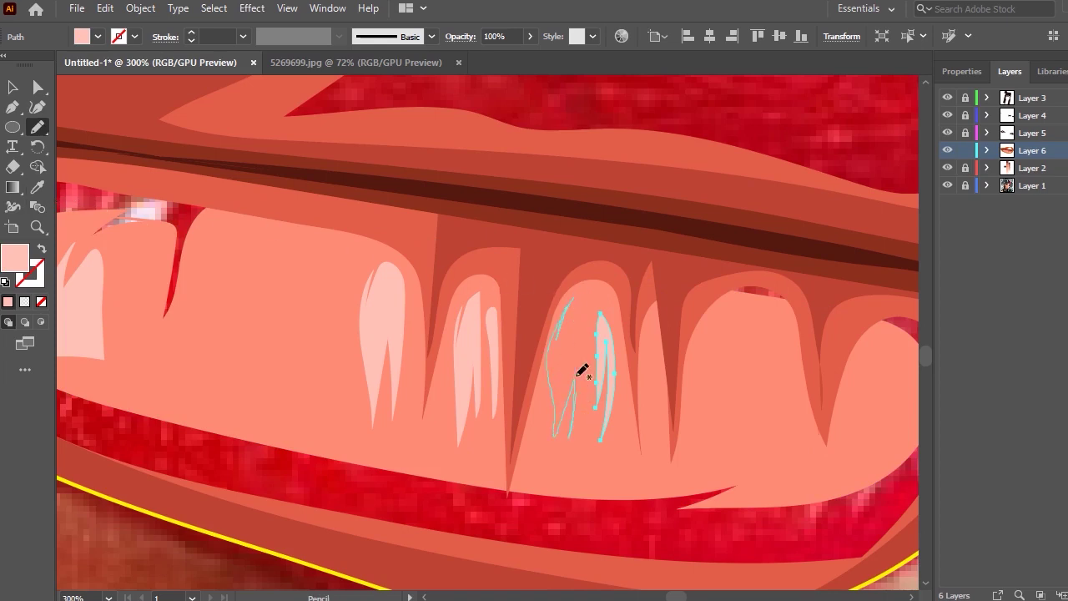
key("slash")
key("i")
left_click(83, 344)
key("v")
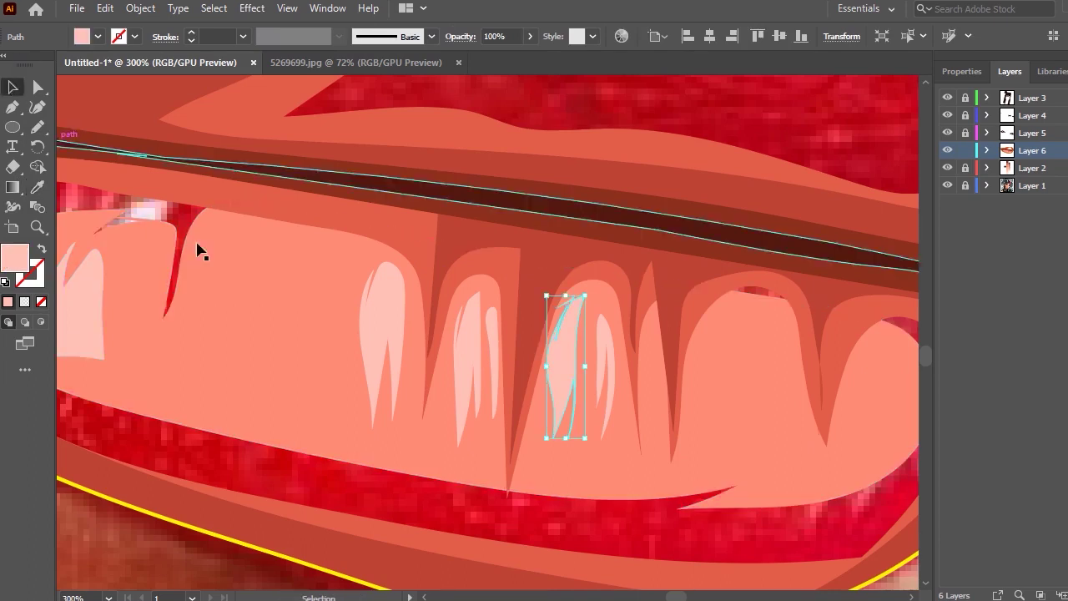
Draw a light pink highlight on the next tooth to the right
scroll(715, 357, "down", 3)
key("n")
scroll(699, 358, "up", 4)
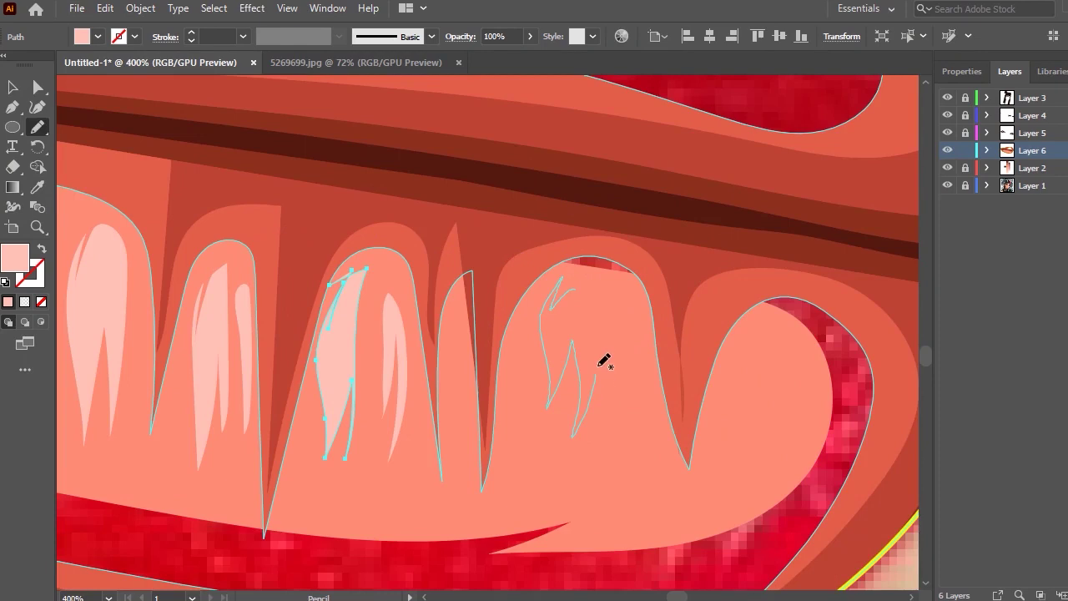
left_click_drag(604, 360, 582, 247)
key("i")
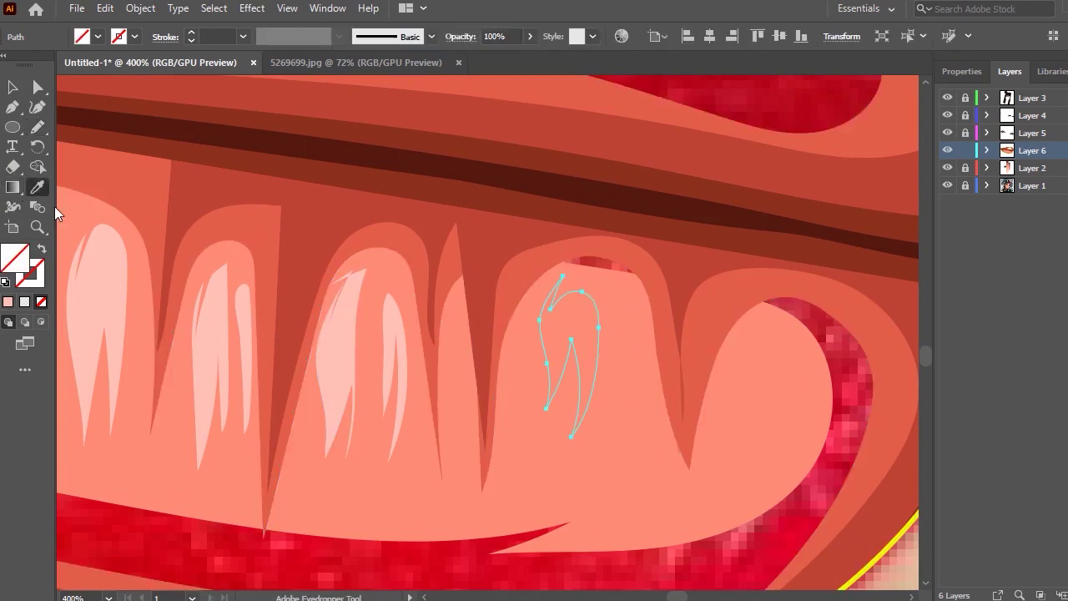
left_click(112, 289)
key("n")
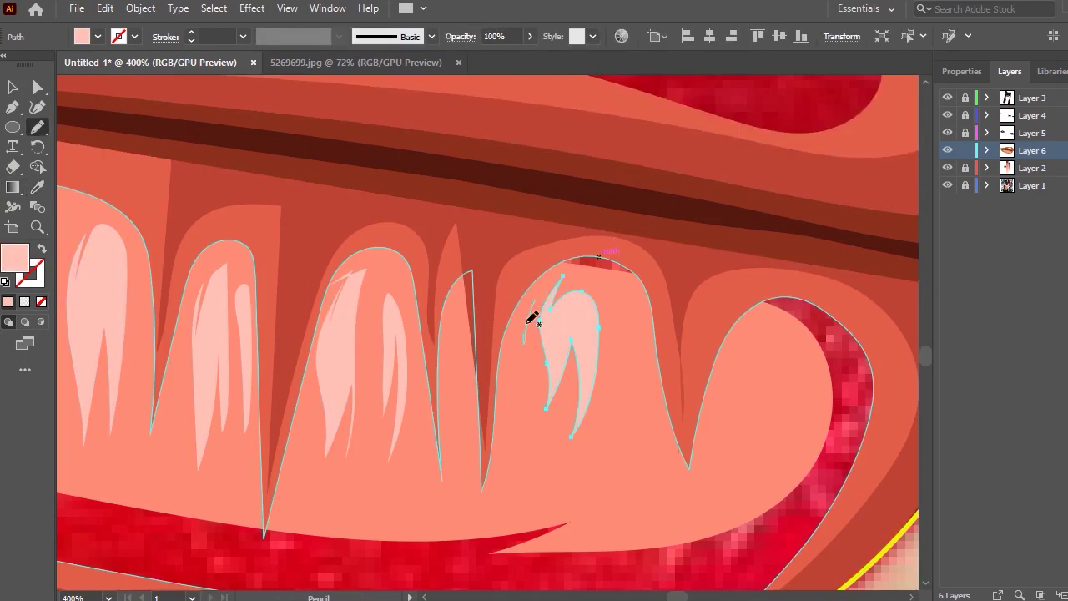
Add a thin side highlight and a right-side tooth highlight, both light pink
left_click_drag(536, 391, 526, 317)
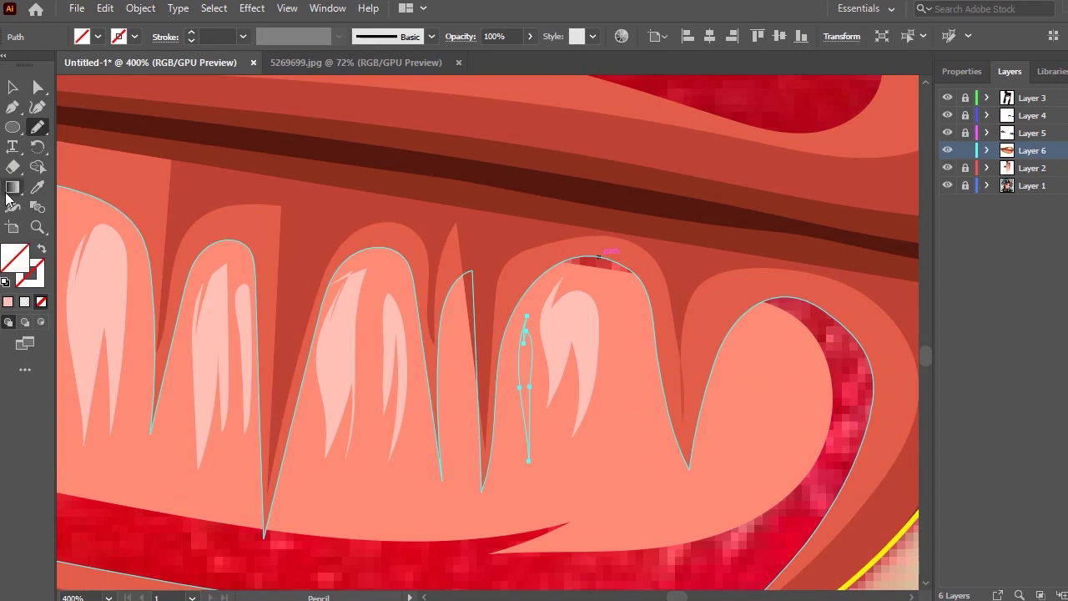
left_click(34, 187)
left_click(322, 351)
key("n")
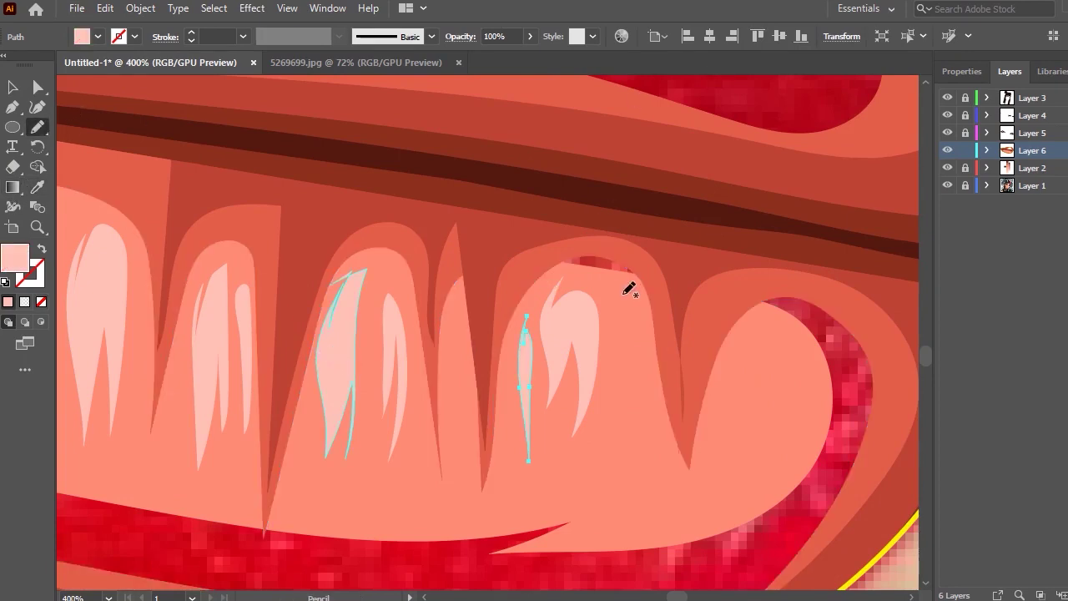
left_click_drag(645, 388, 627, 443)
key("i")
left_click(387, 375)
key("ctrl+0")
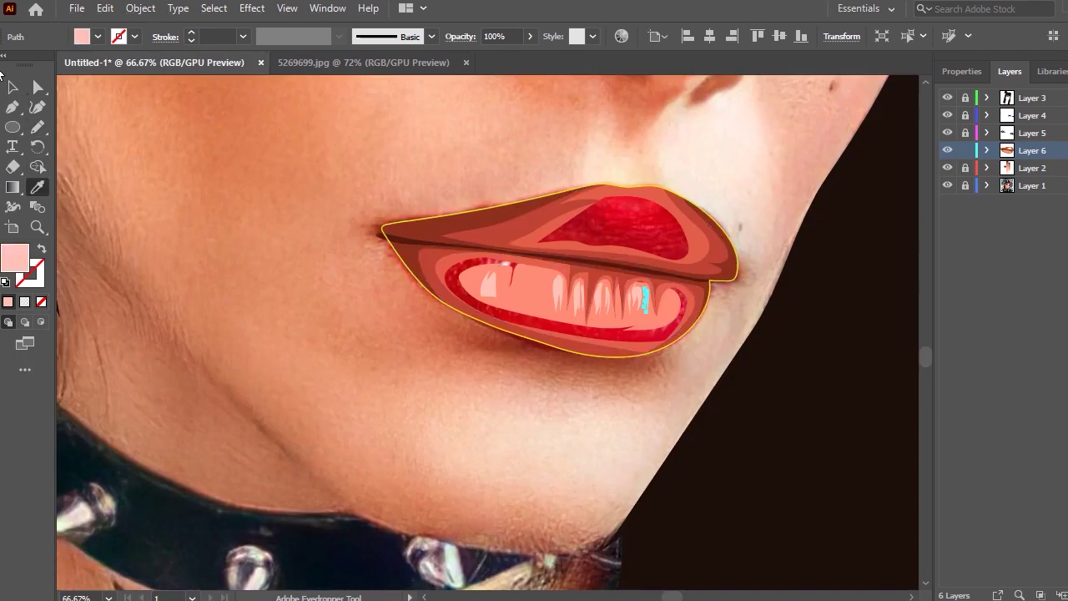
Replace the old left tooth highlight with a new leaf-shaped light pink one
left_click(13, 87)
left_click(699, 203)
scroll(529, 269, "up", 2)
scroll(486, 315, "up", 2)
left_click(417, 344)
key("Delete")
key("n")
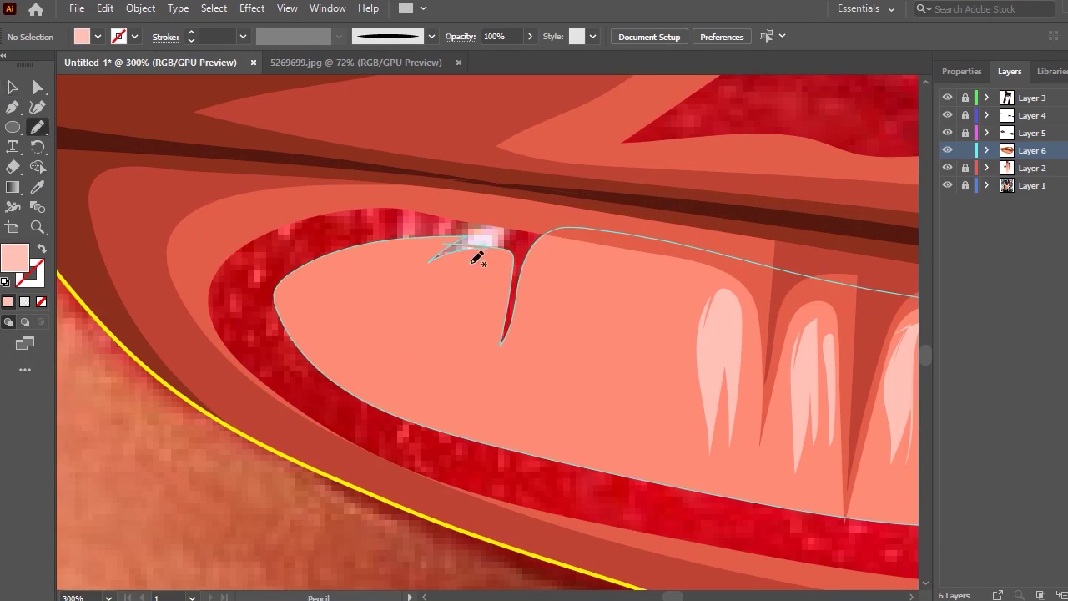
left_click_drag(473, 239, 470, 219)
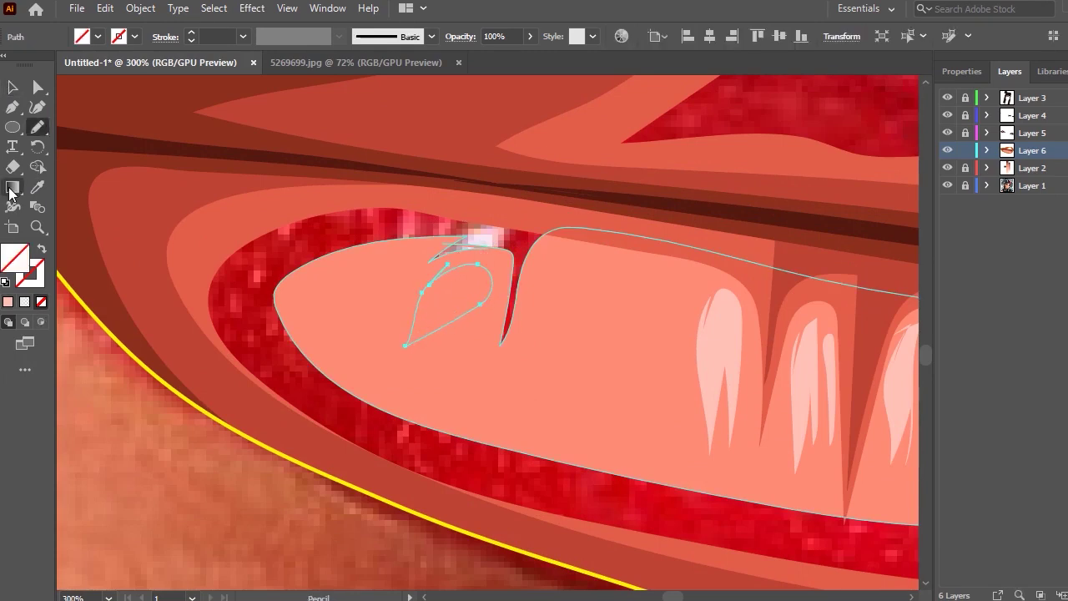
left_click(37, 187)
left_click(707, 315)
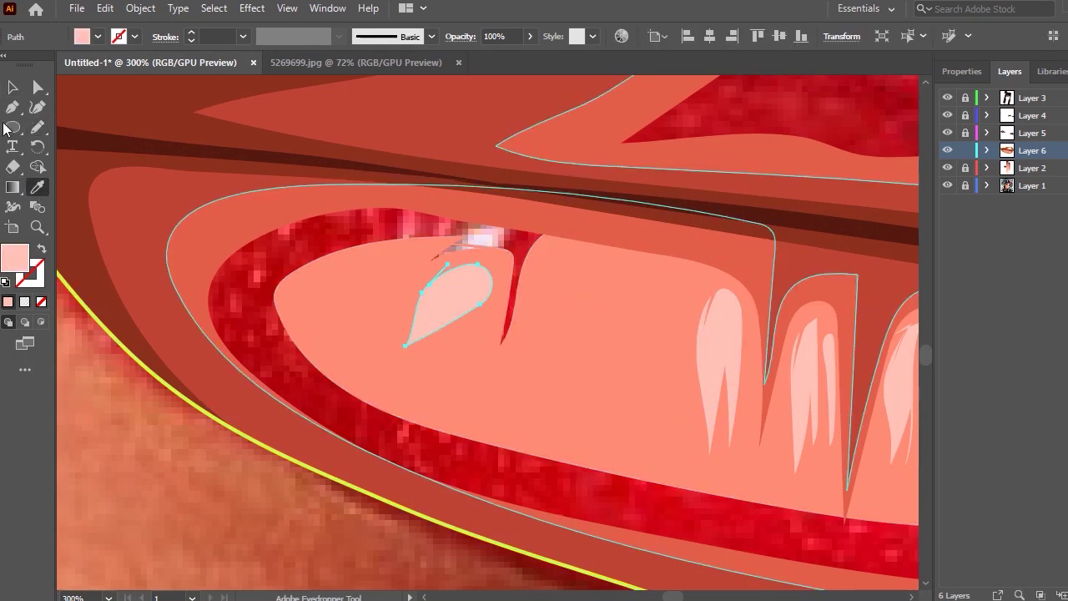
Draw a slim light pink highlight on the second tooth from the left
left_click(13, 86)
left_click(608, 392)
left_click(43, 250)
key("ctrl+z")
key("n")
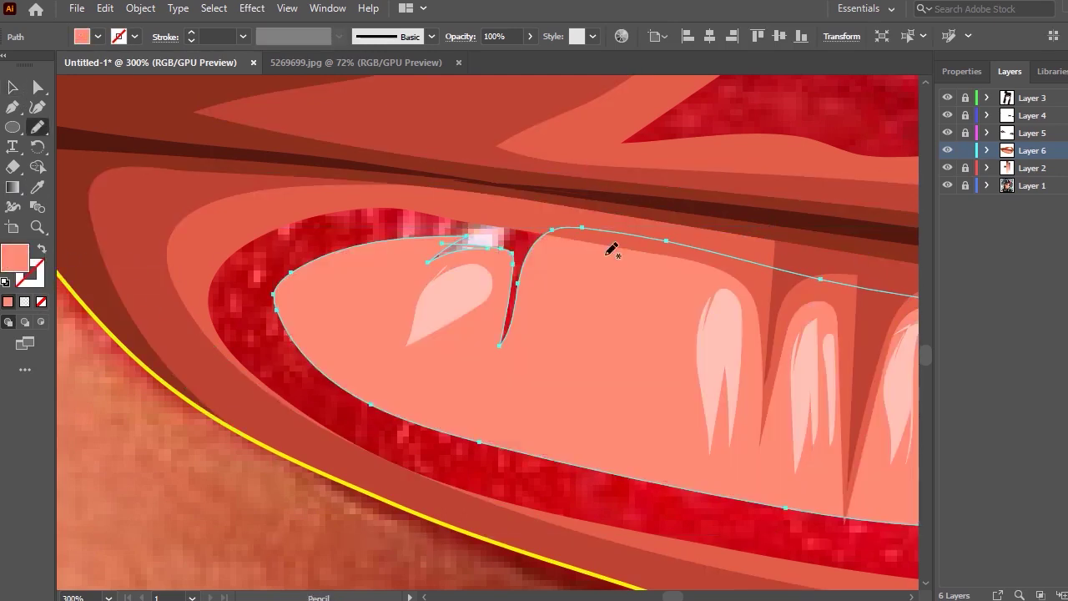
left_click_drag(606, 267, 622, 291)
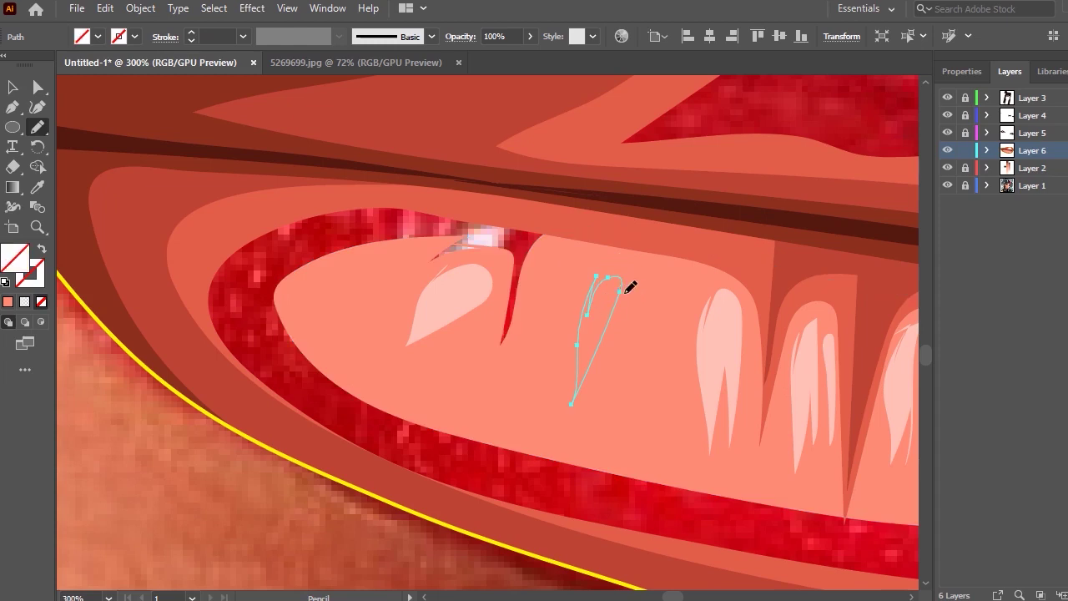
key("i")
left_click(480, 235)
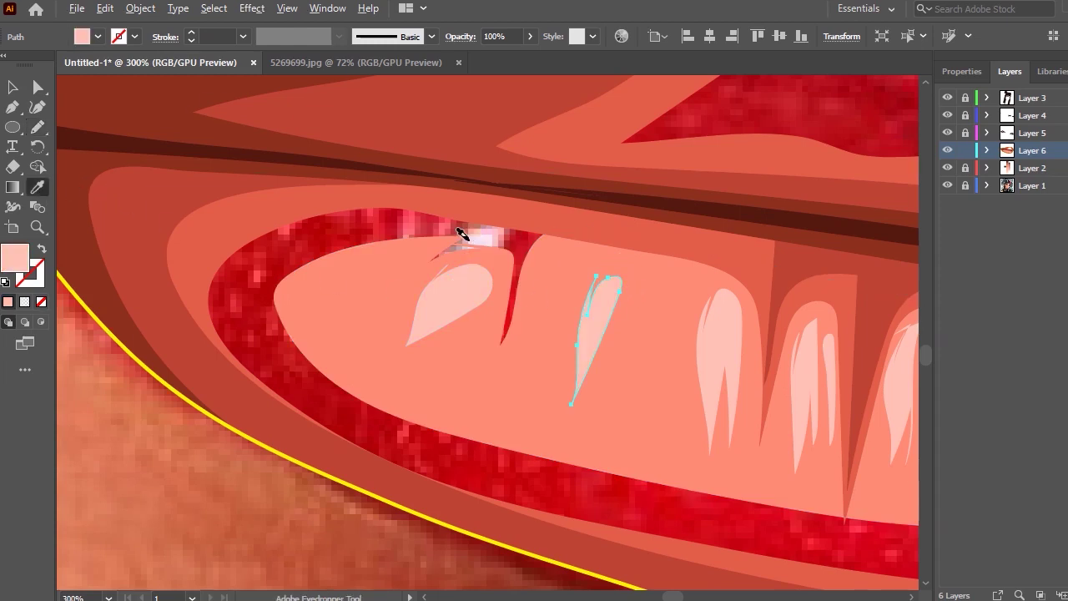
scroll(462, 234, "down", 5)
key("v")
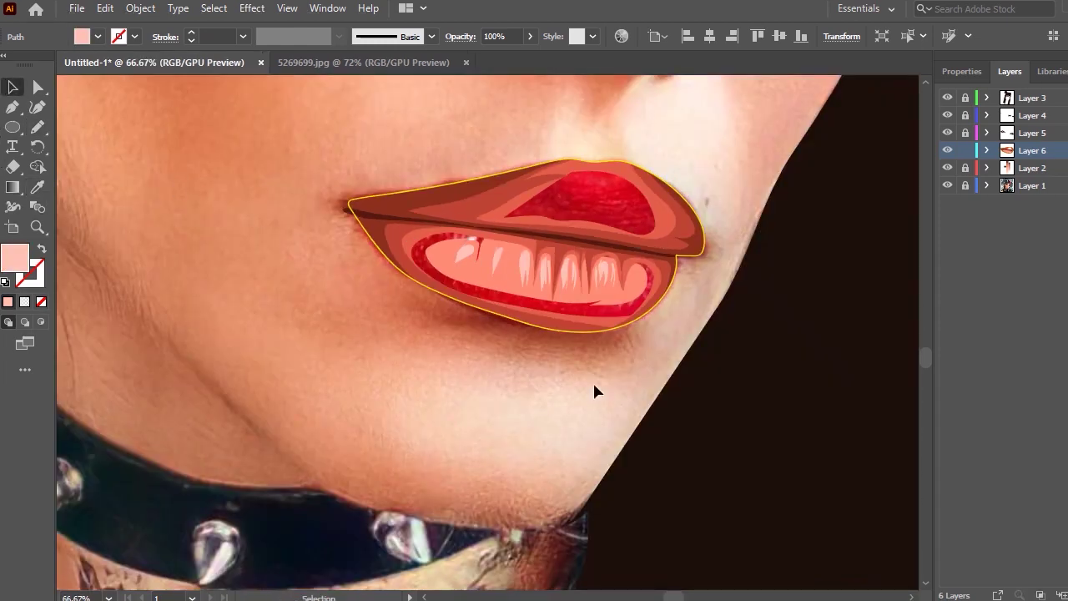
left_click(595, 391)
scroll(794, 353, "down", 5)
Fill the lips base shape with coral and send it one step backward
left_click(38, 188)
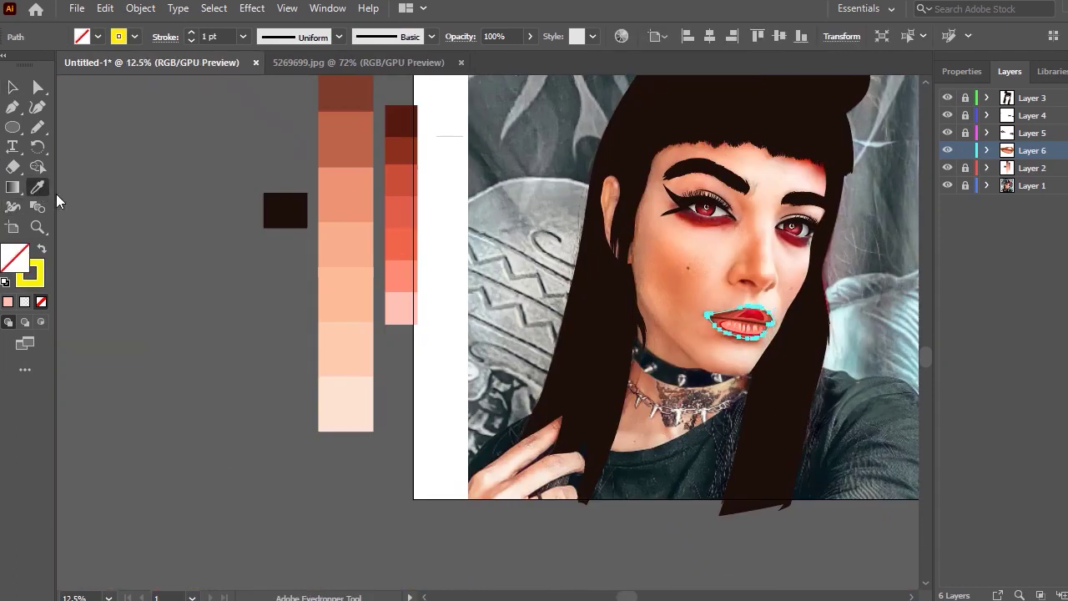
left_click(389, 245)
scroll(877, 261, "up", 4)
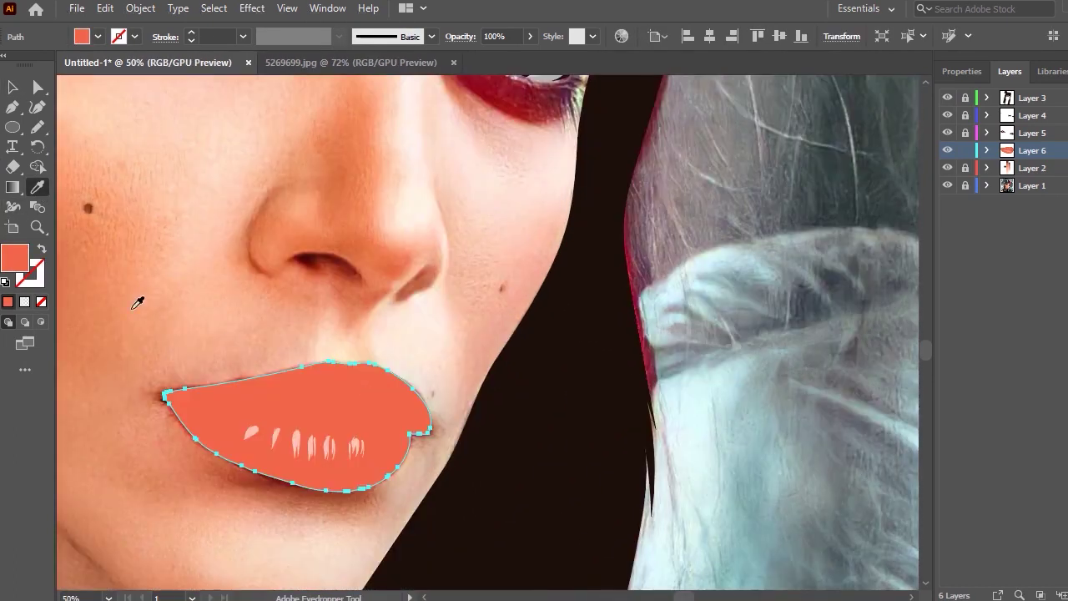
key("v")
right_click(334, 481)
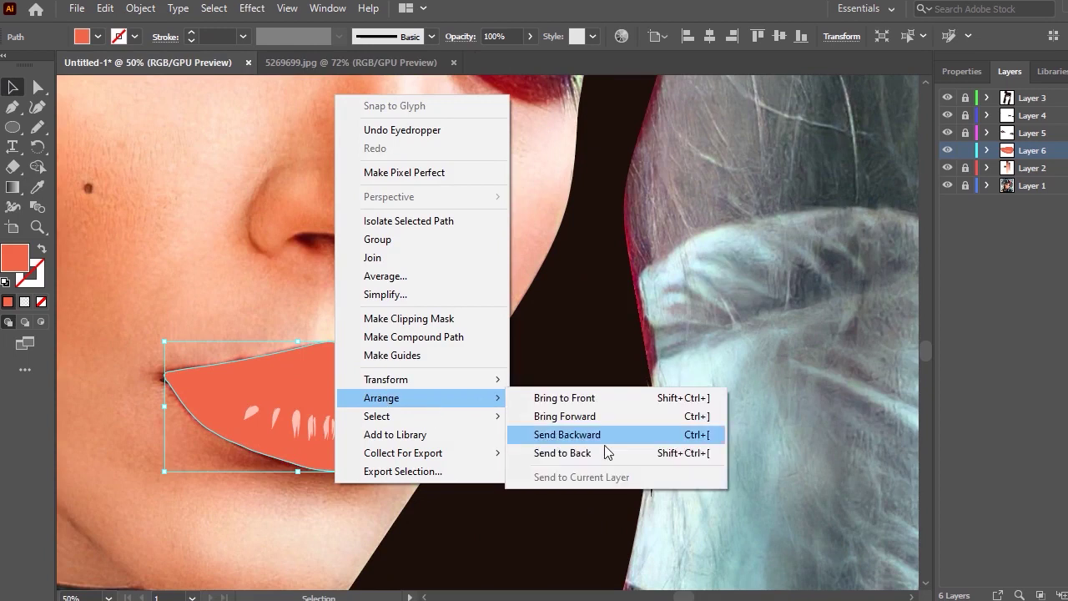
mouse_move(382, 398)
left_click(572, 431)
scroll(501, 375, "up", 3)
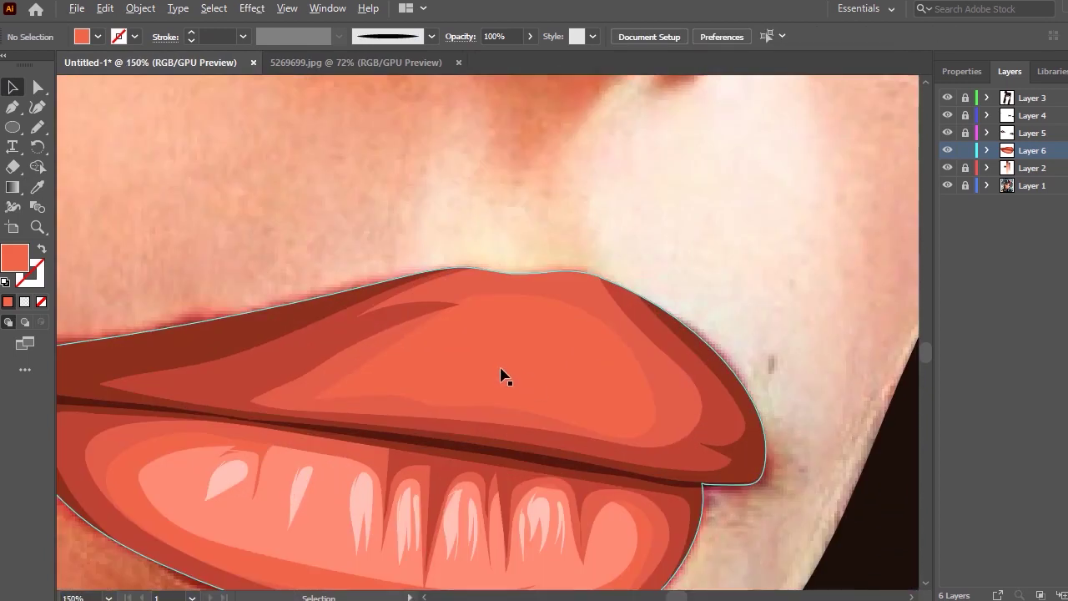
scroll(382, 250, "down", 1)
Redraw the upper lip's inner shade with the Pencil into a smoother, rounder curve
left_click(382, 252)
key("n")
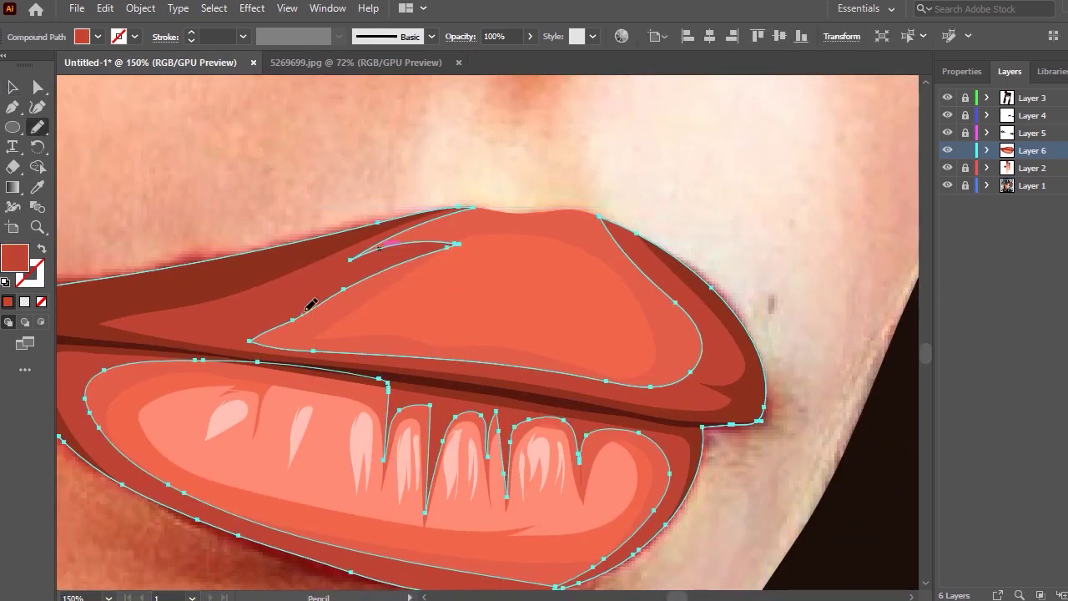
left_click_drag(483, 214, 466, 229)
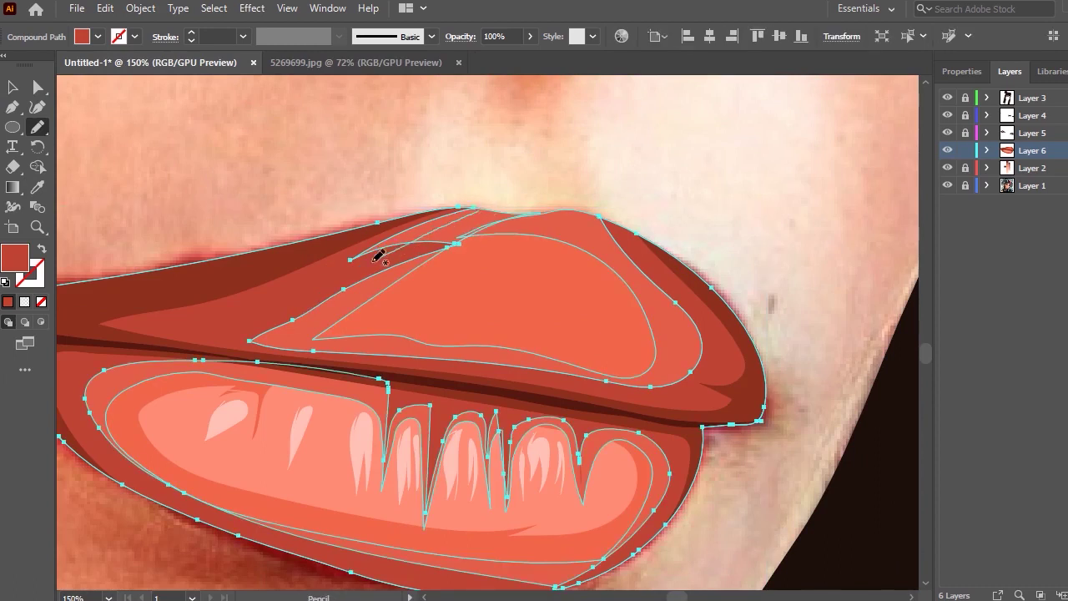
left_click_drag(316, 339, 373, 261)
left_click_drag(490, 213, 468, 215)
left_click_drag(266, 343, 422, 224)
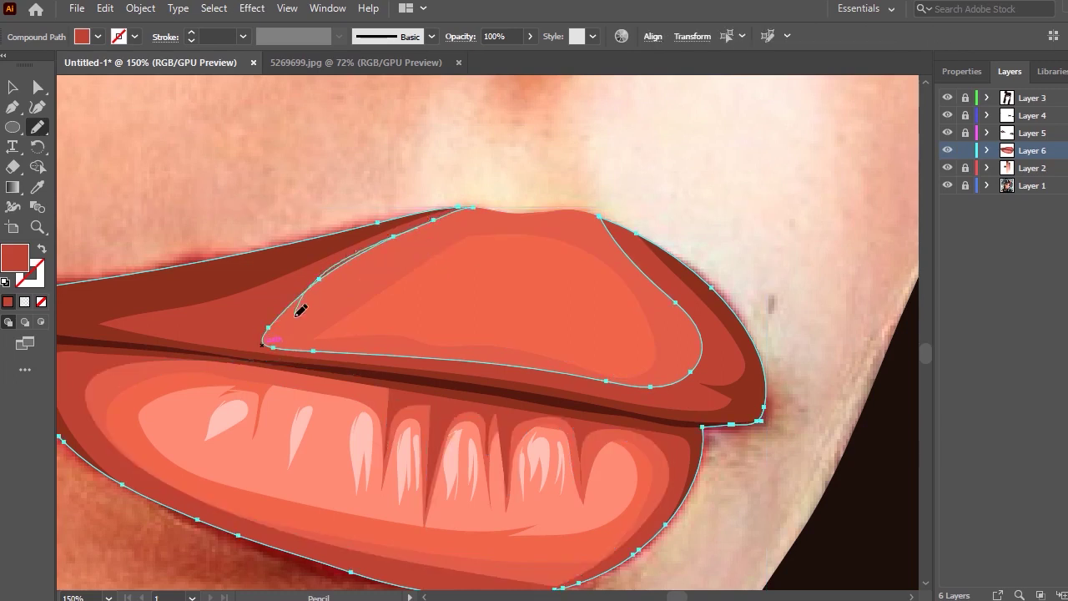
left_click_drag(301, 311, 334, 350)
scroll(374, 219, "down", 2)
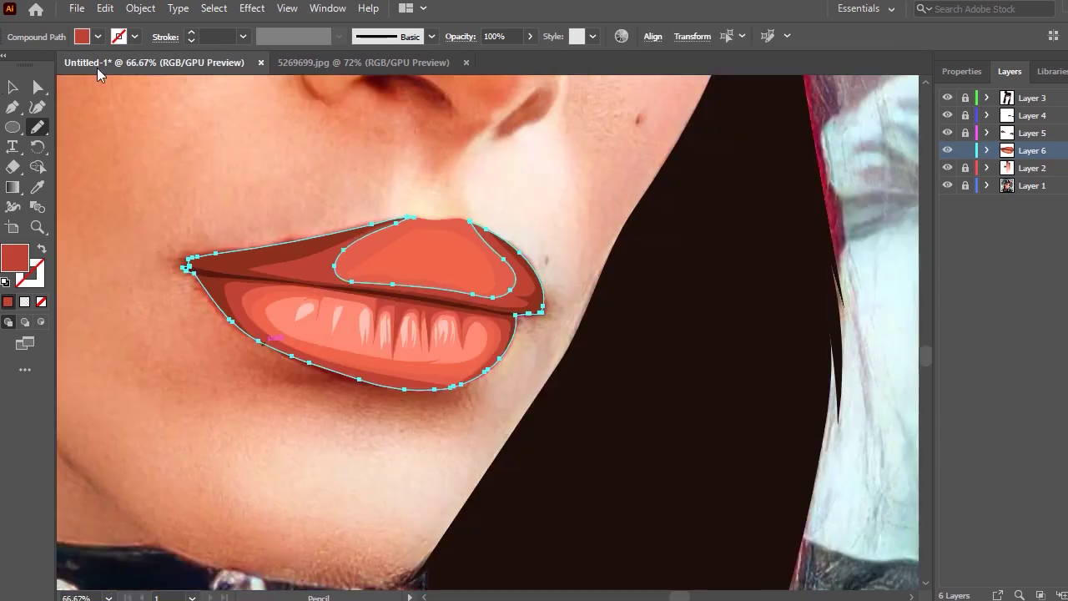
left_click(12, 86)
left_click(351, 142)
scroll(482, 234, "up", 1)
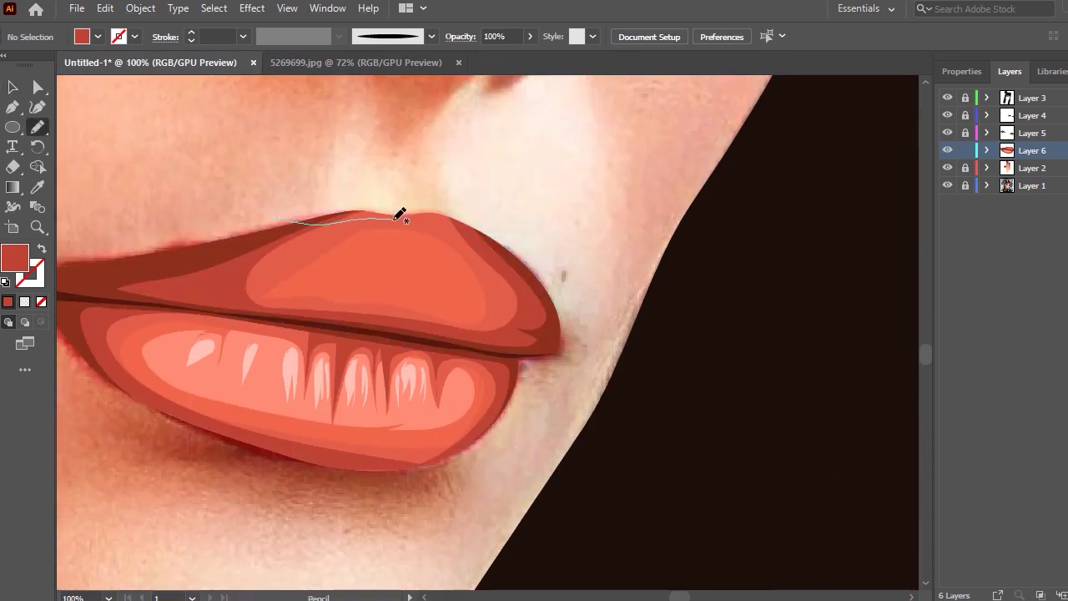
Pencil a dome over the upper lip's top edge and fill it with the lower lip's salmon
left_click_drag(315, 189, 290, 211)
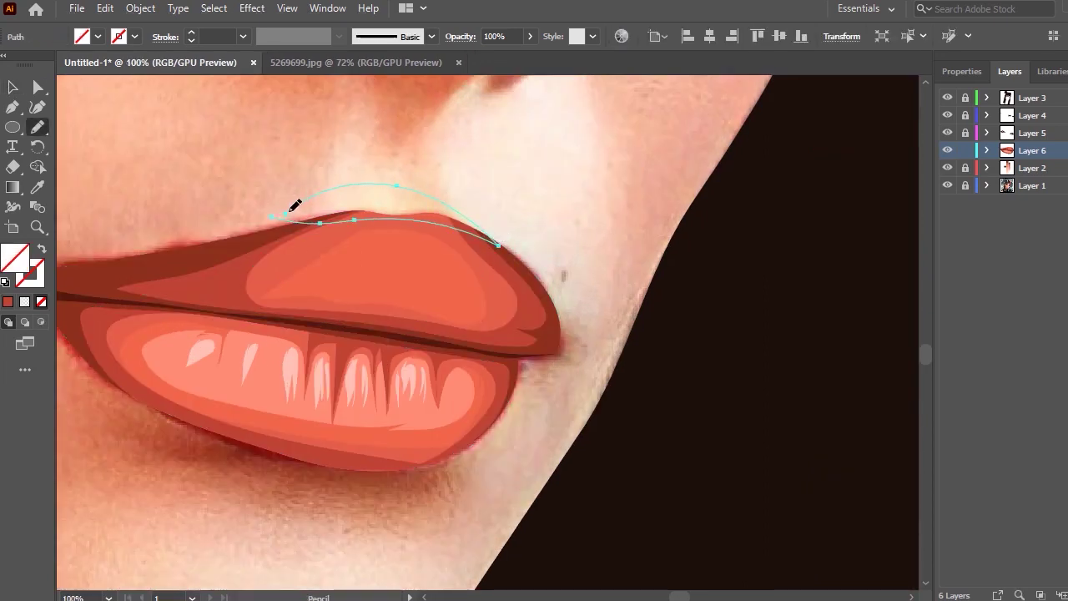
scroll(303, 200, "up", 1)
key("g")
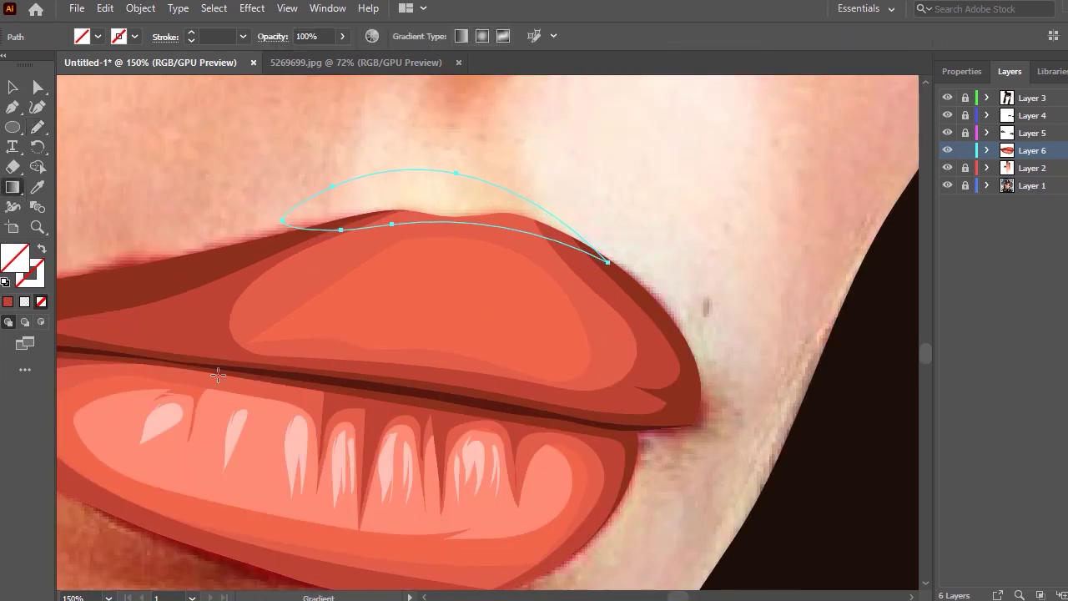
left_click(32, 188)
left_click(172, 440)
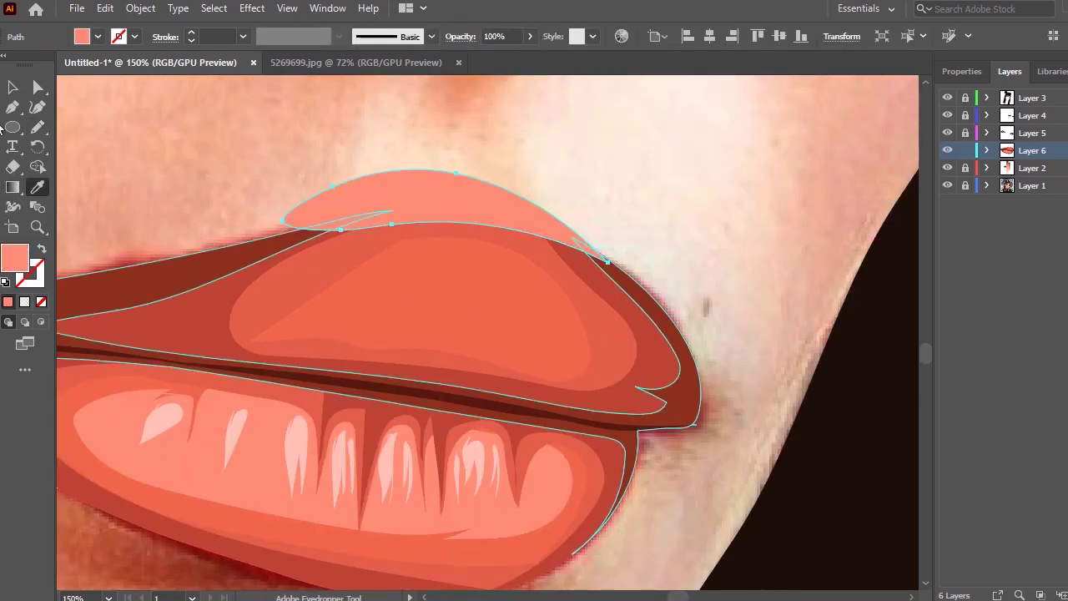
key("v")
Trim away the part of the salmon highlight sticking above the lip with Shape Builder
key("ctrl+a")
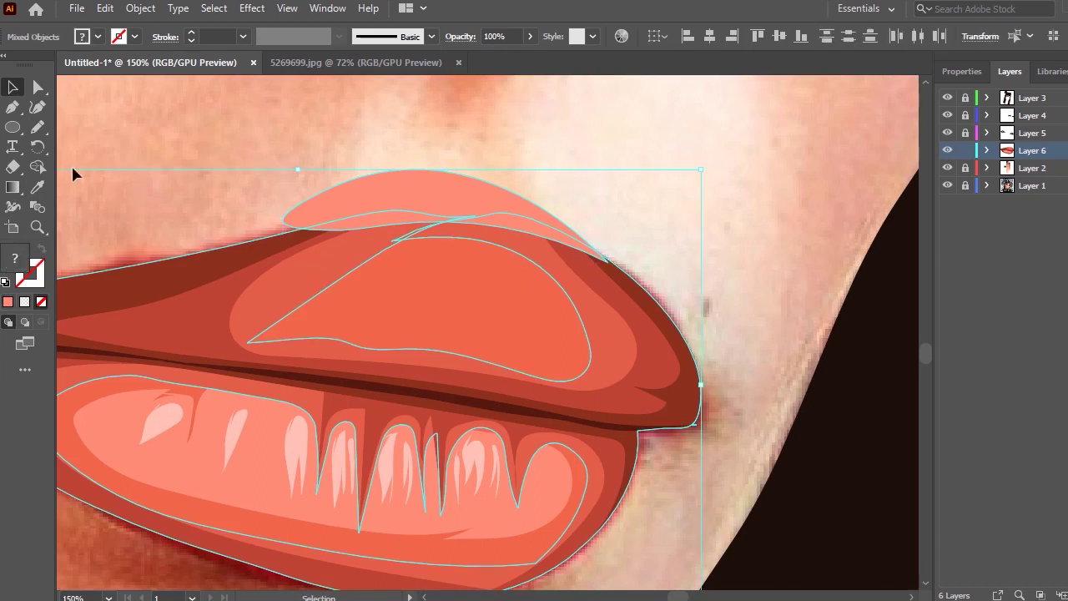
key("shift+m")
left_click(425, 210, "alt")
left_click(17, 88)
left_click(657, 159)
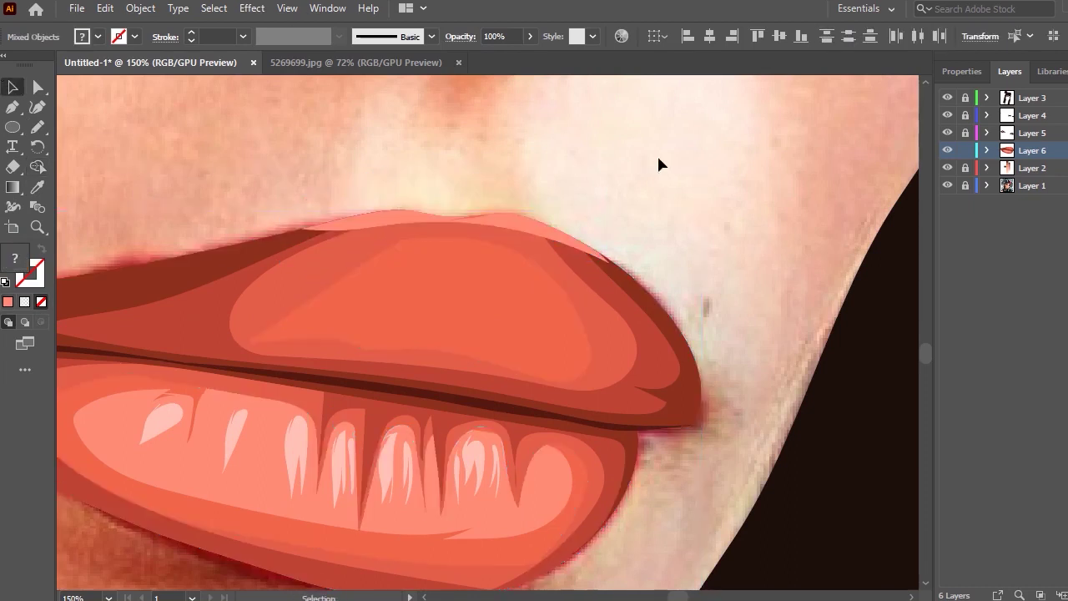
scroll(723, 245, "down", 2)
scroll(646, 239, "down", 1)
scroll(660, 243, "down", 1)
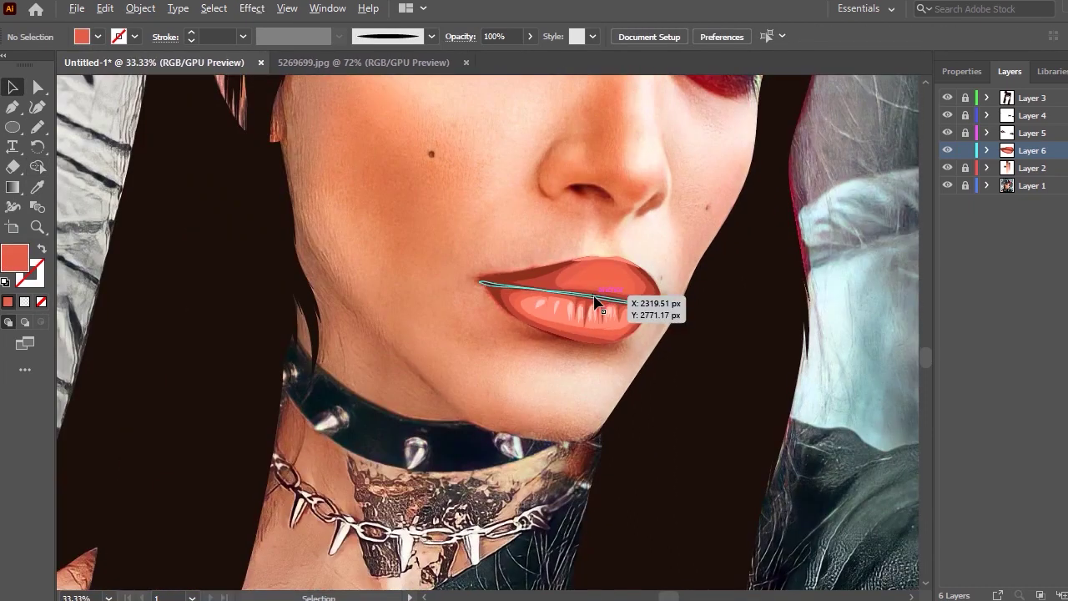
scroll(560, 350, "up", 2)
scroll(504, 373, "up", 1)
left_click(396, 322)
Give the teeth shape a salmon gradient with one stop set to 20% opacity
key("l")
scroll(85, 198, "up", 1)
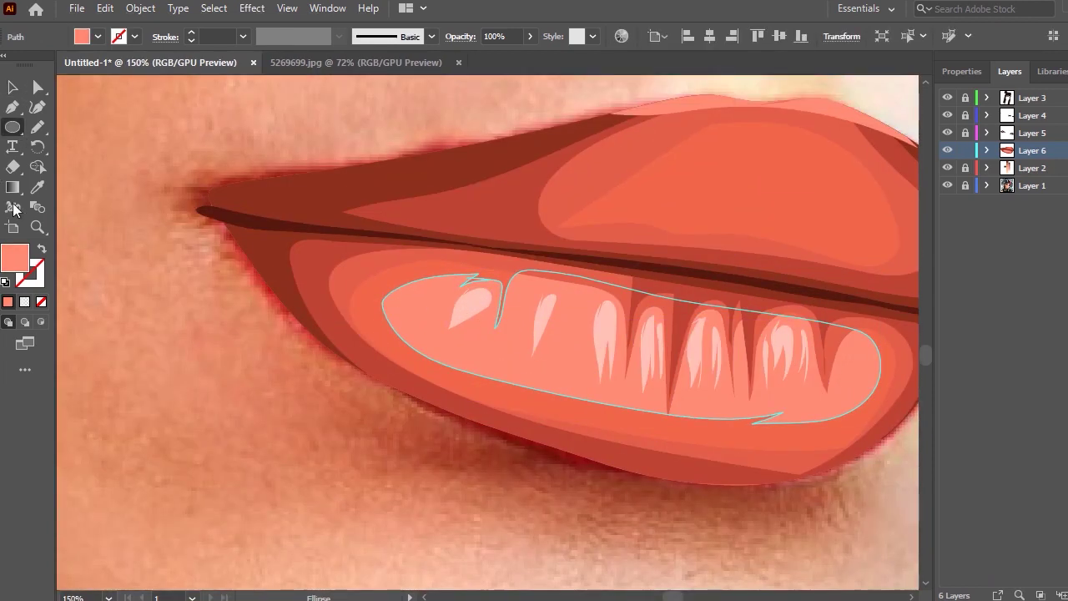
left_click(12, 189)
left_click(652, 417)
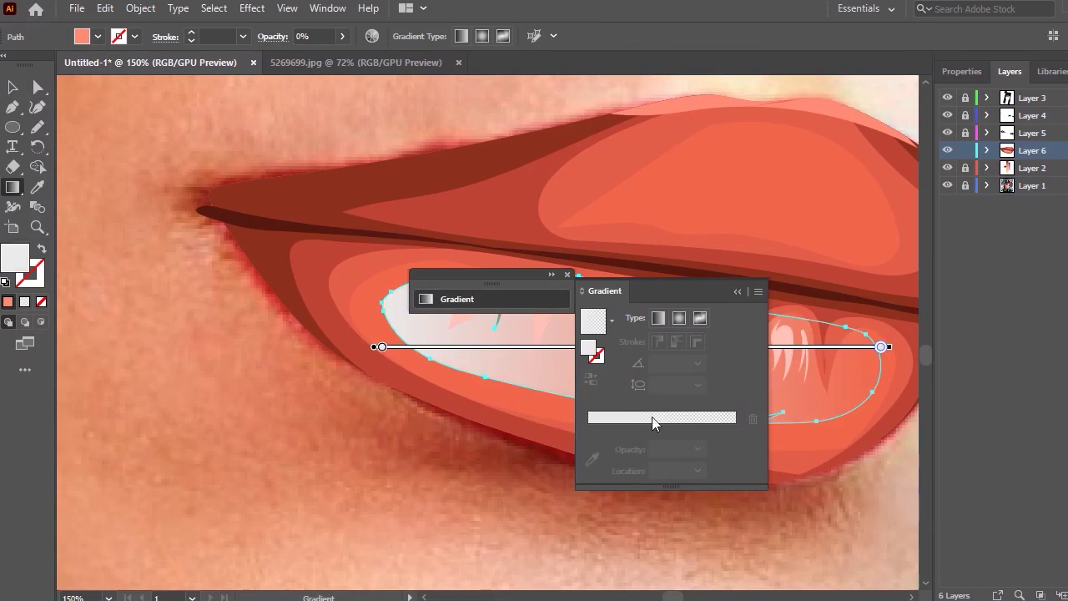
left_click(698, 92)
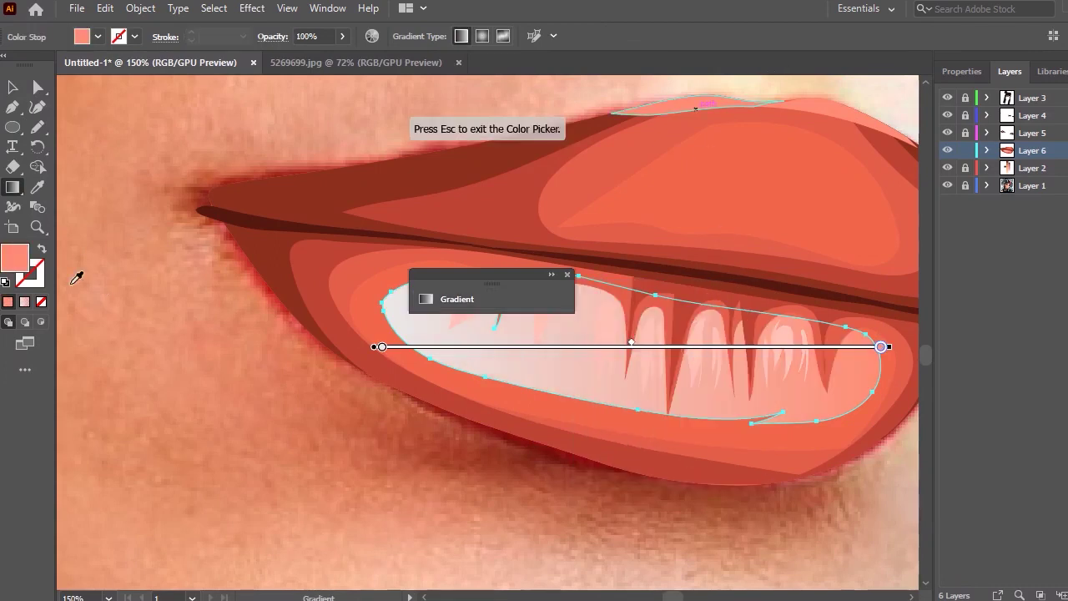
key("Escape")
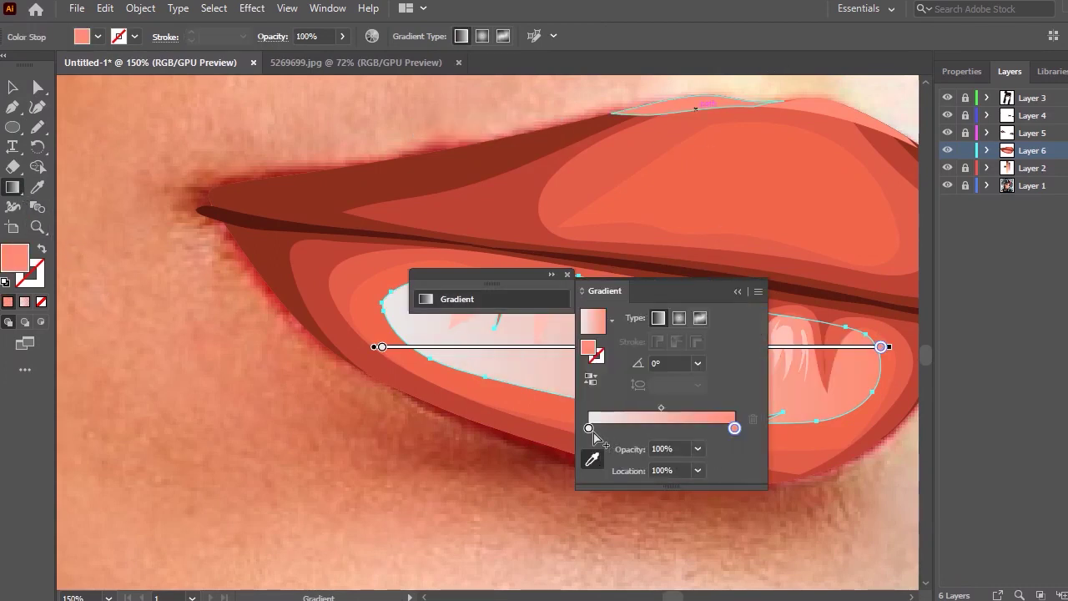
left_click(590, 428)
left_click(681, 101)
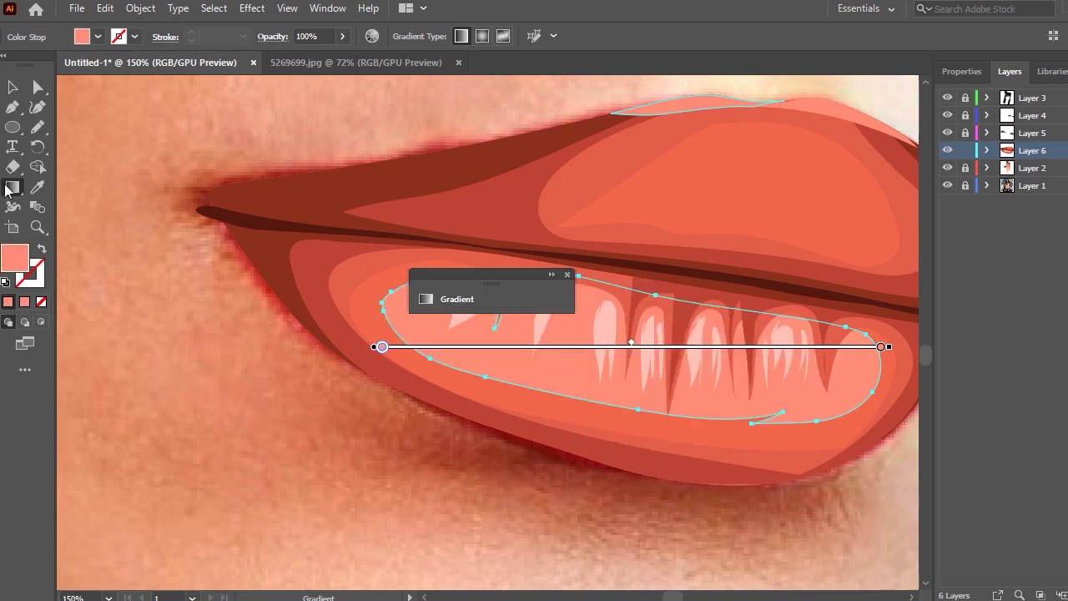
double_click(7, 188)
left_click(699, 449)
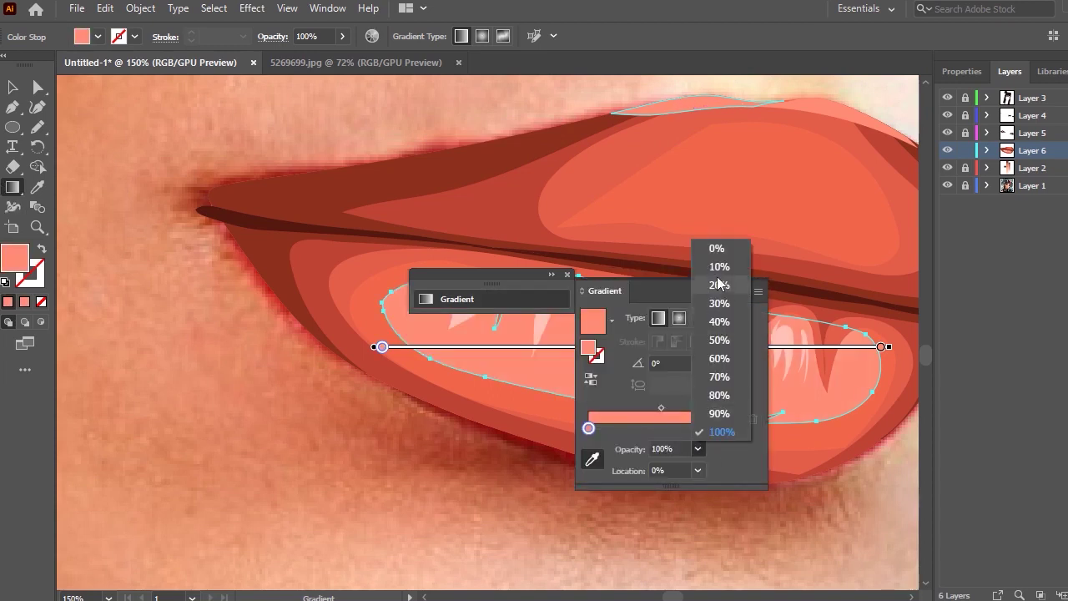
left_click(718, 284)
Angle the gradient diagonally upward across the teeth shape
mouse_move(663, 262)
left_mouse_down()
mouse_move(589, 369)
mouse_move(577, 429)
left_mouse_up()
left_click_drag(385, 384, 619, 221)
left_click_drag(443, 473, 706, 295)
mouse_move(619, 457)
left_mouse_down()
mouse_move(697, 239)
mouse_move(696, 289)
left_mouse_up()
left_click_drag(584, 440, 656, 288)
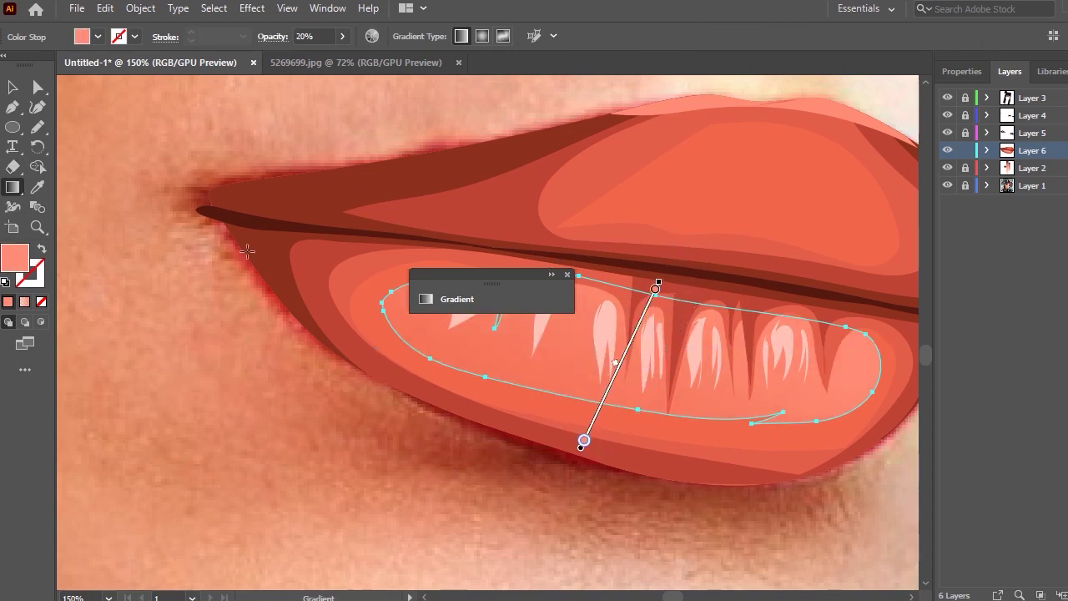
left_click(4, 92)
key("ctrl+shift+a")
left_click(566, 275)
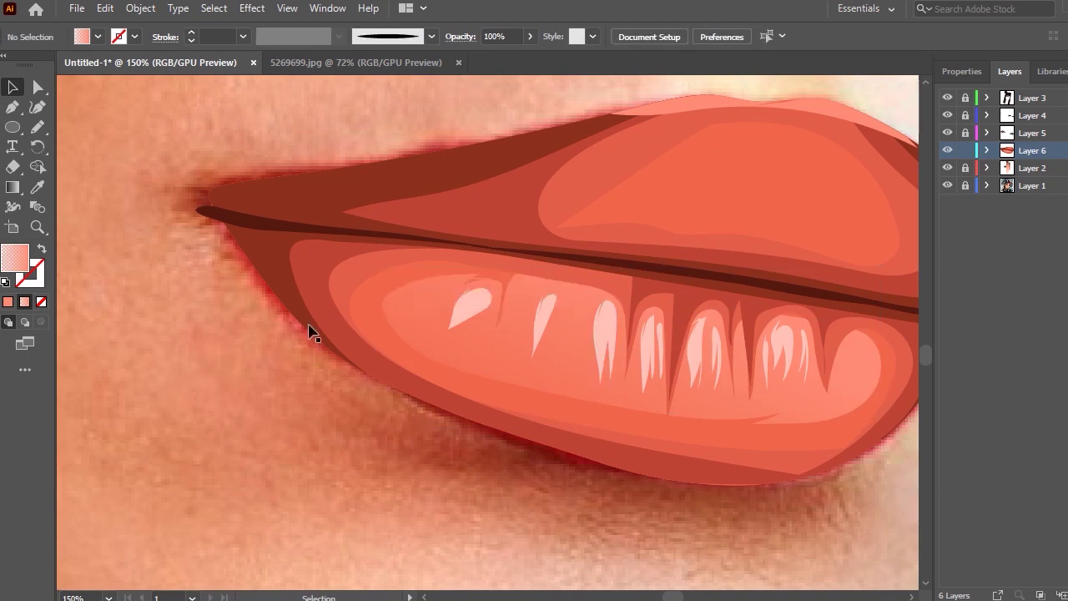
scroll(310, 332, "down", 2)
Re-angle the lower lip's inner shape gradient to run up-right
scroll(512, 382, "down", 1)
scroll(804, 375, "down", 1)
scroll(406, 370, "up", 4)
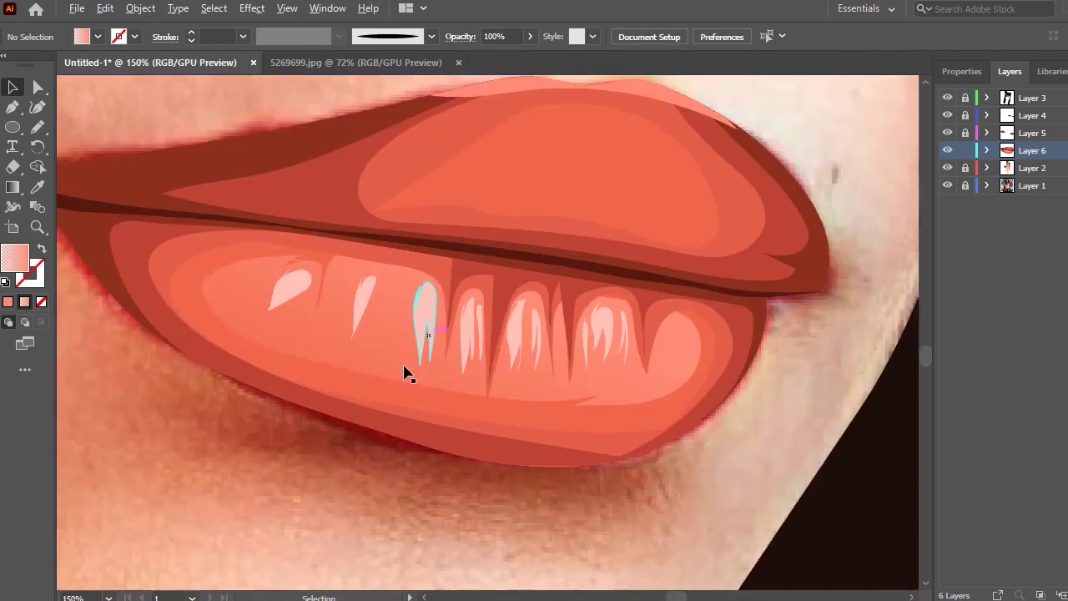
left_click(352, 318)
key("g")
left_click_drag(405, 442, 357, 490)
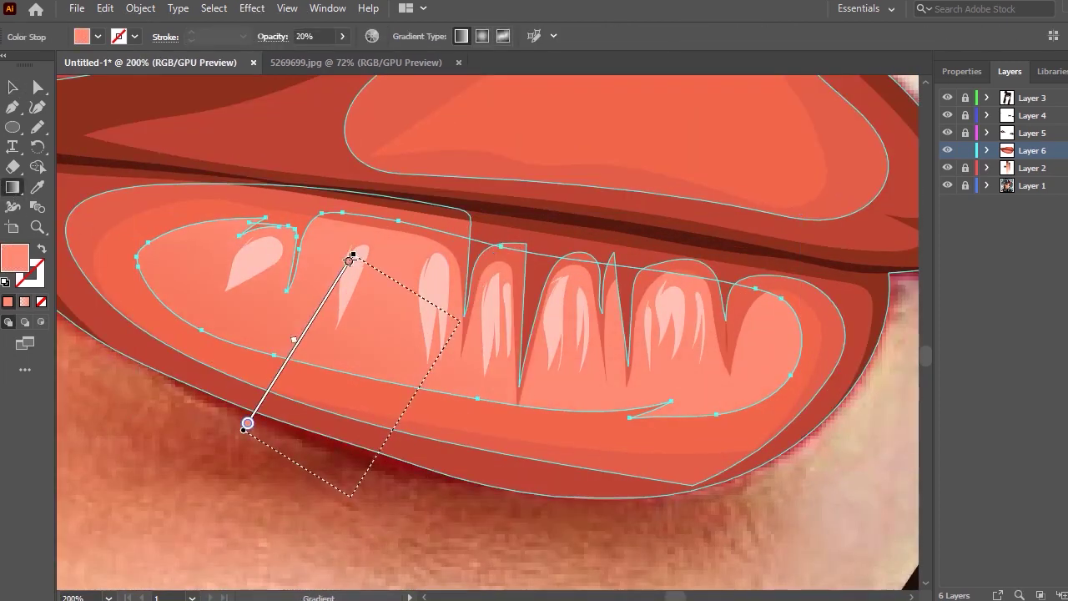
key("v")
key("ctrl+shift+a")
scroll(735, 374, "down", 3)
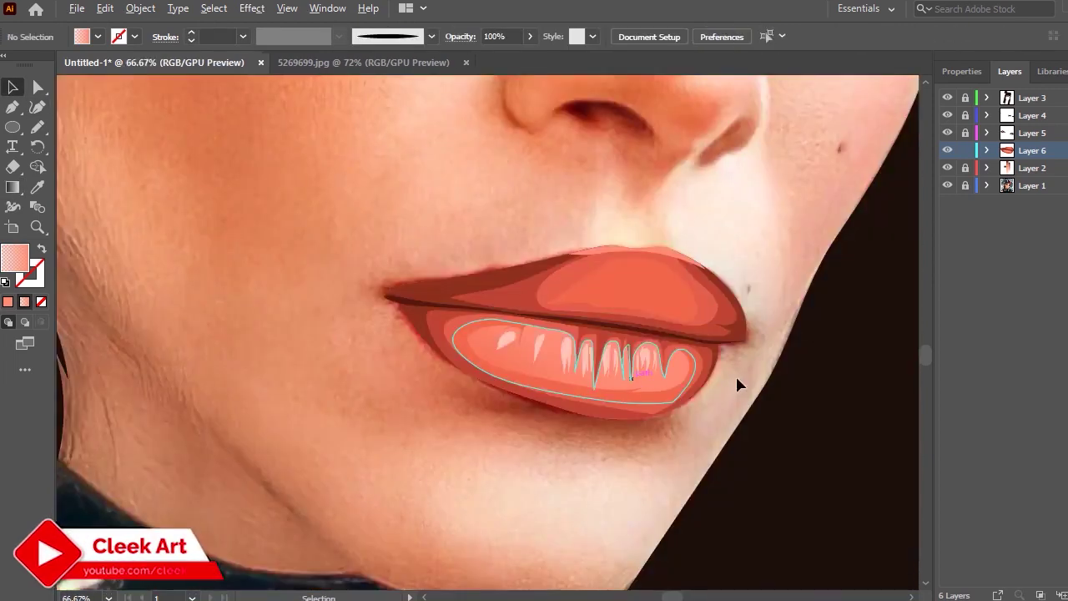
scroll(735, 374, "down", 3)
scroll(727, 279, "up", 2)
scroll(732, 310, "up", 2)
scroll(700, 325, "up", 1)
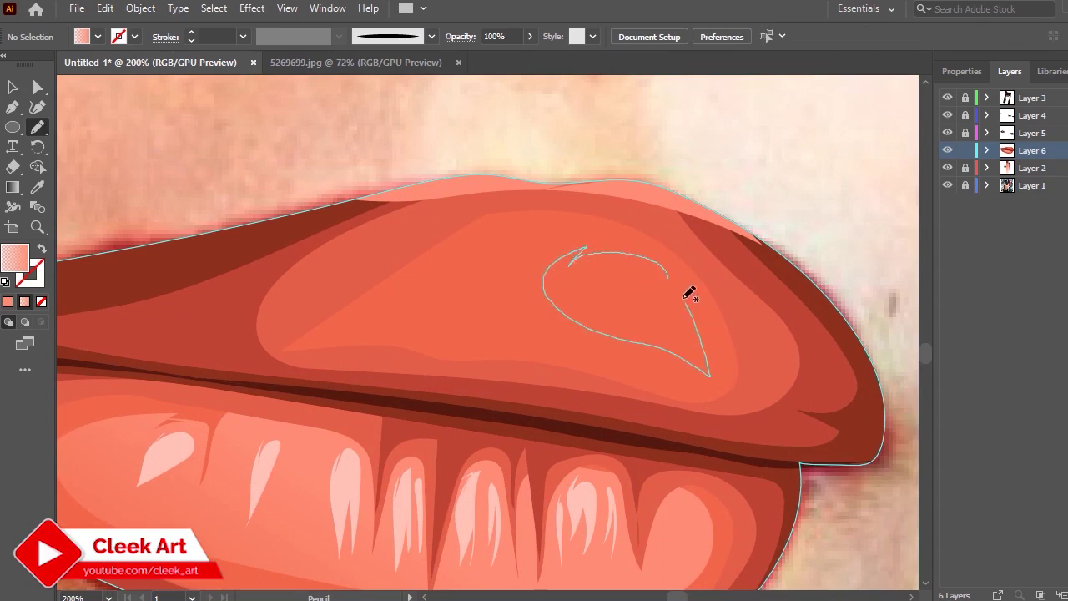
Draw a teardrop highlight on the upper lip and apply the lower lip's pink gradient diagonally
left_click_drag(690, 293, 676, 280)
scroll(333, 284, "down", 2)
left_click(37, 187)
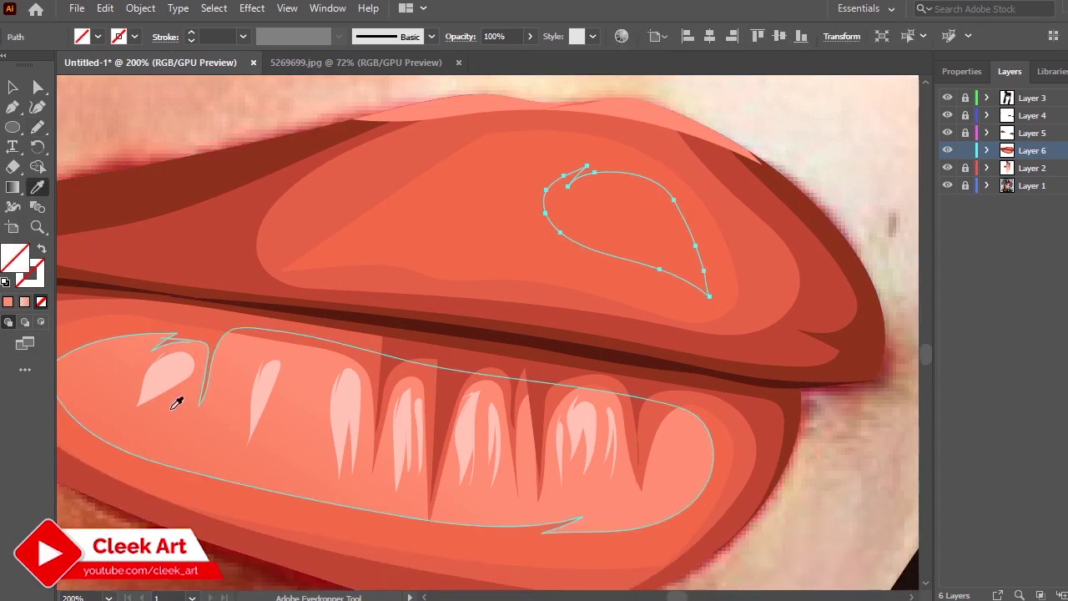
left_click(177, 398)
left_click(17, 189)
left_click_drag(566, 180, 735, 298)
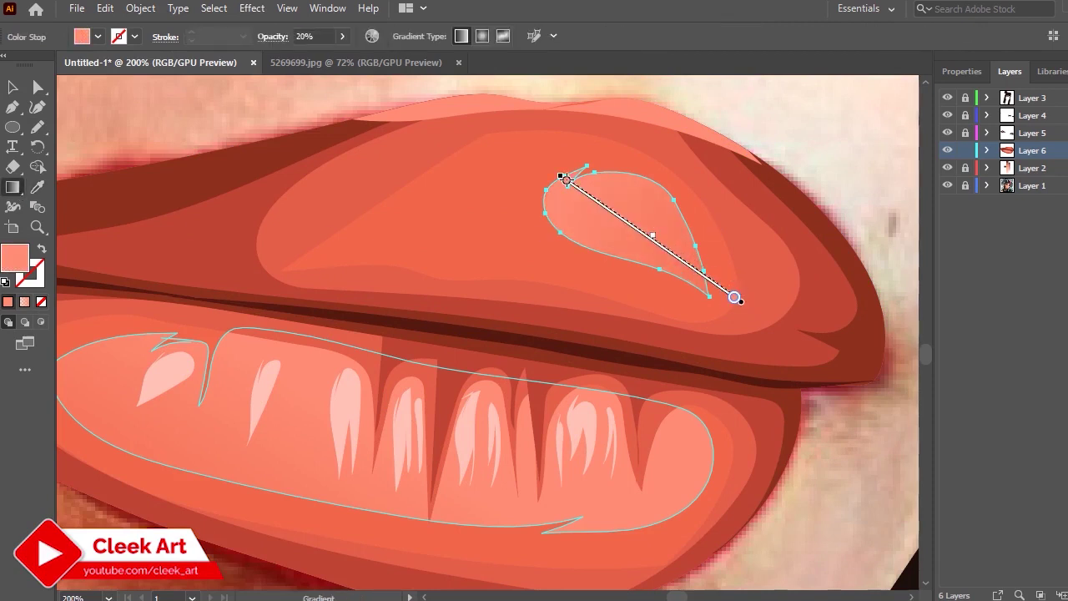
key("v")
scroll(768, 275, "down", 3)
left_click(772, 271)
scroll(780, 267, "down", 2)
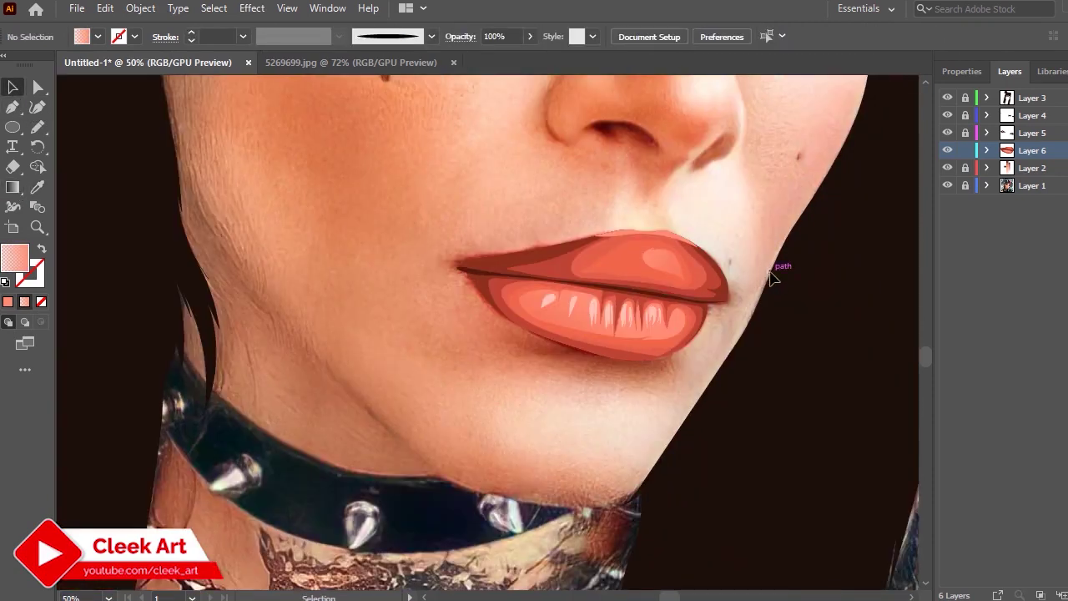
scroll(687, 273, "up", 3)
scroll(685, 270, "up", 2)
Re-run the teardrop's gradient from its upper-left to lower-right
left_click(632, 301)
key("g")
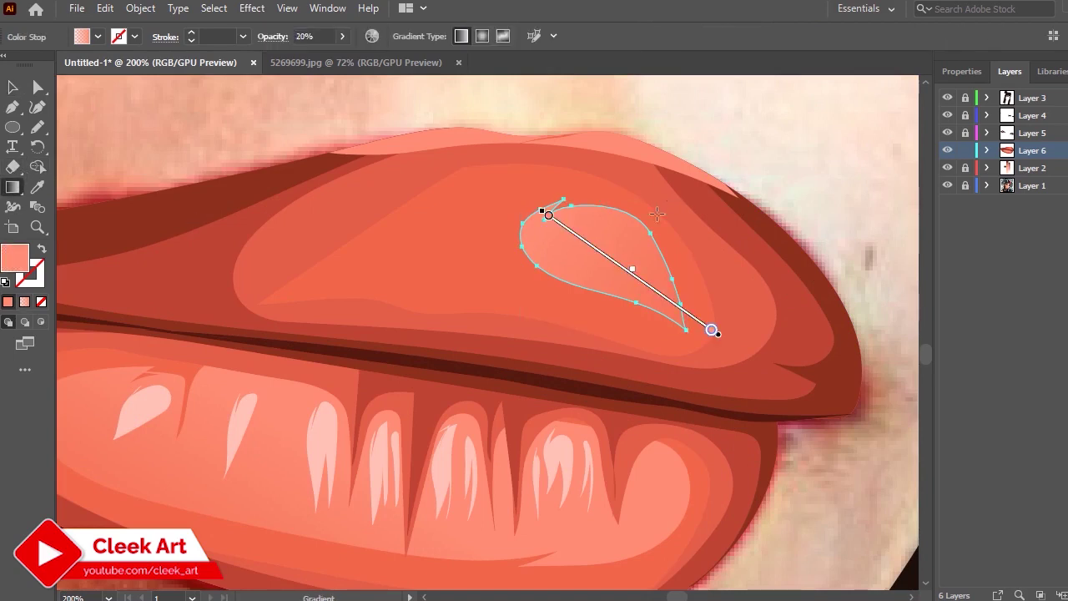
left_click_drag(593, 161, 778, 241)
left_click_drag(556, 224, 672, 297)
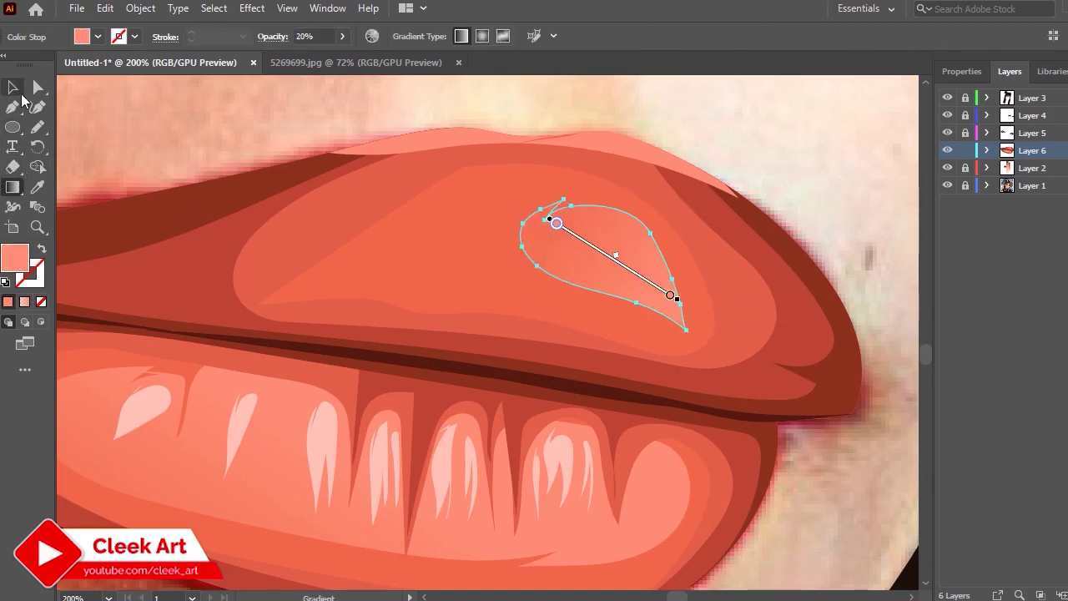
left_click(12, 87)
scroll(753, 276, "down", 5)
scroll(706, 277, "up", 2)
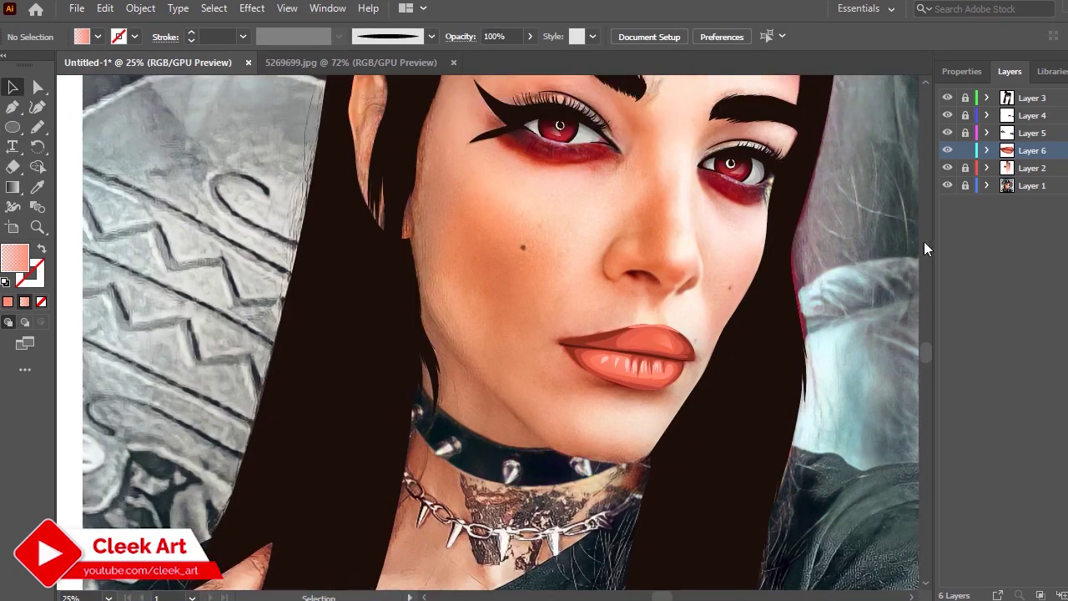
Pencil-redraw the upper lip's inner edge near the left corner, tapering it to a shorter point
scroll(657, 274, "down", 1)
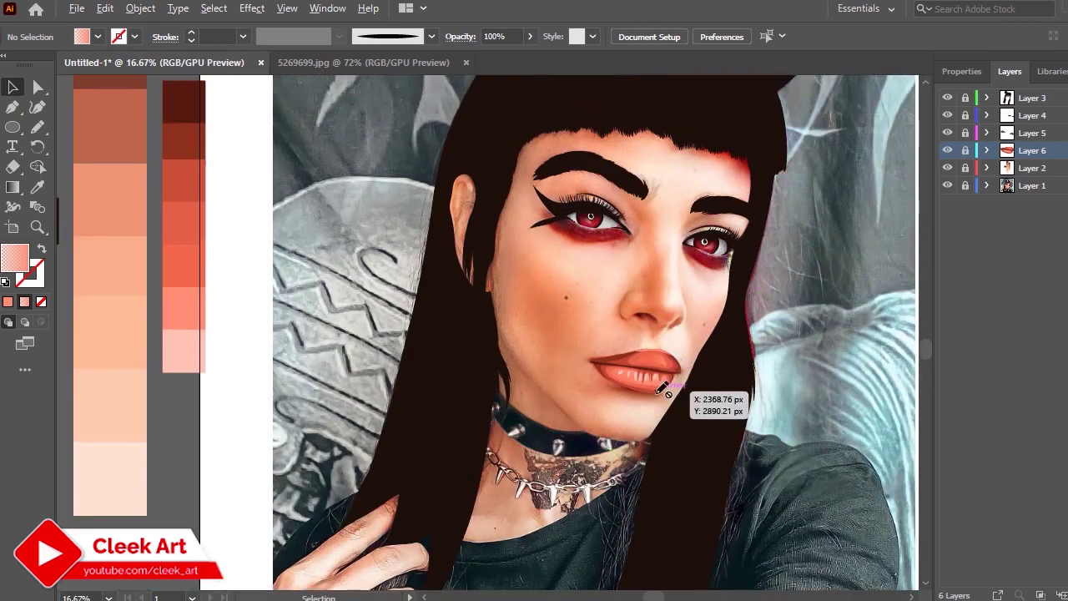
scroll(682, 384, "up", 3)
scroll(556, 234, "up", 2)
scroll(622, 217, "up", 1)
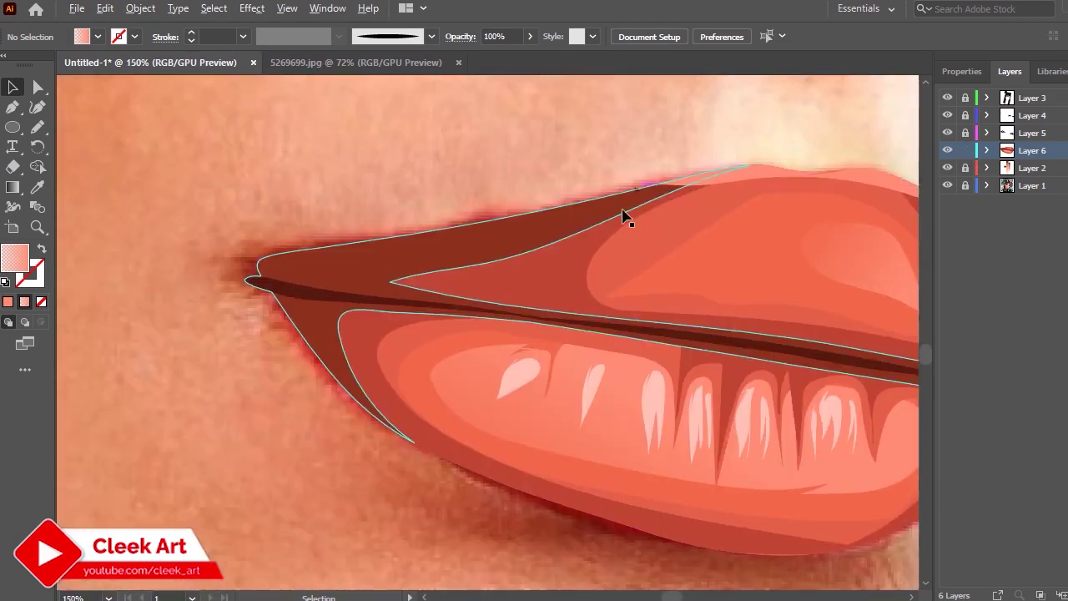
left_click(596, 251)
key("n")
left_click_drag(642, 204, 634, 309)
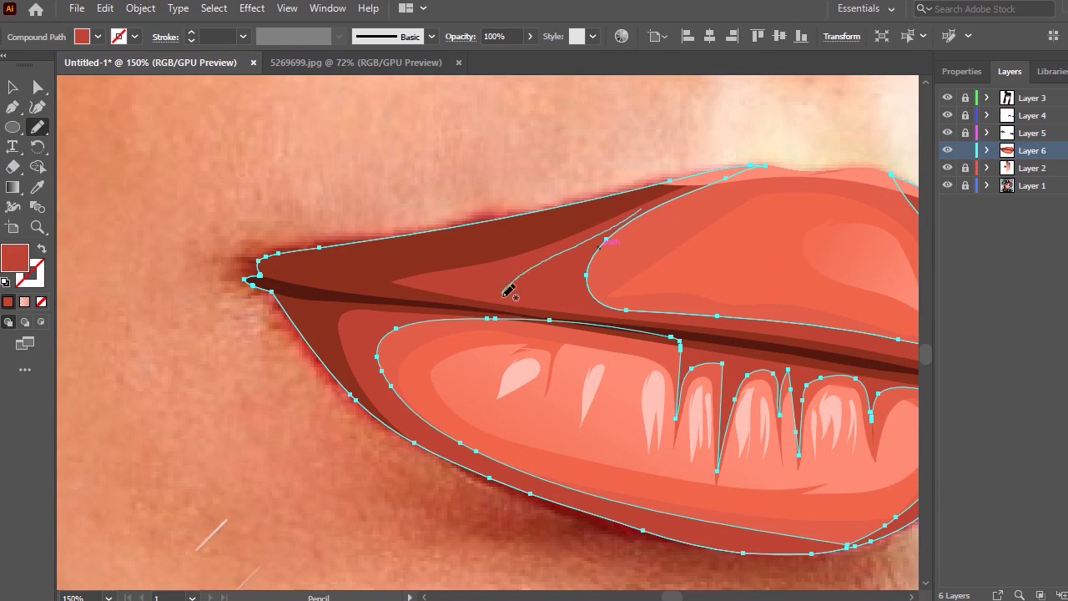
left_click_drag(548, 257, 645, 224)
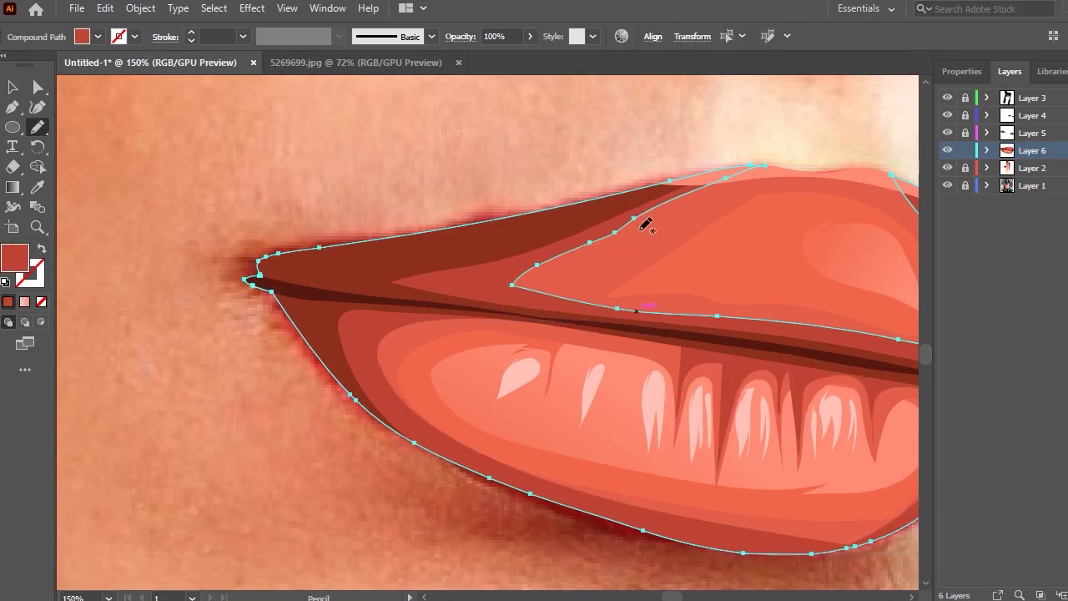
left_click_drag(518, 286, 514, 287)
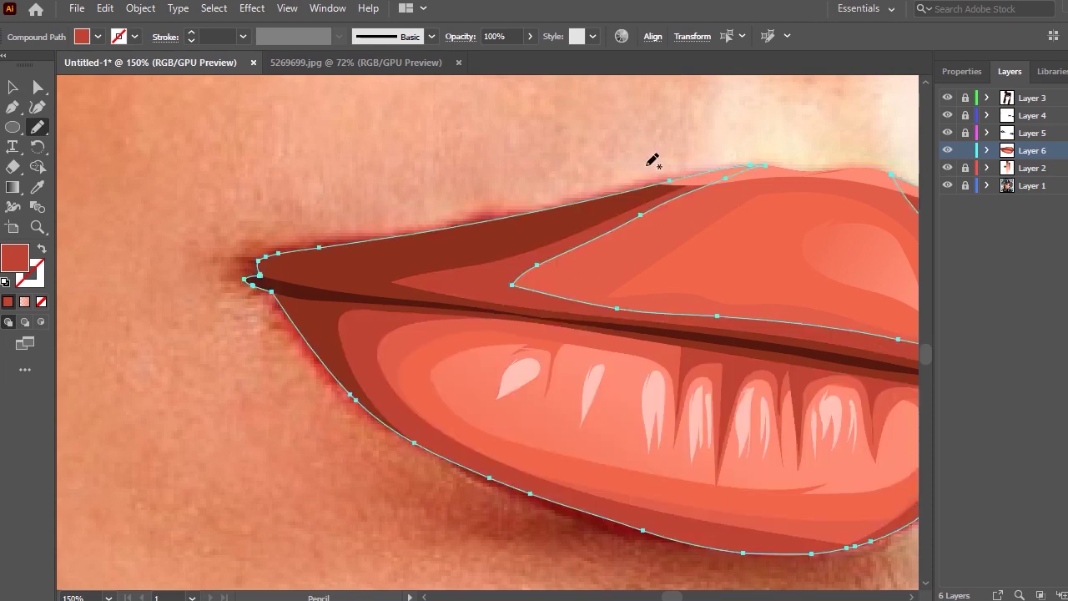
key("ctrl+0")
key("v")
key("ctrl+shift+a")
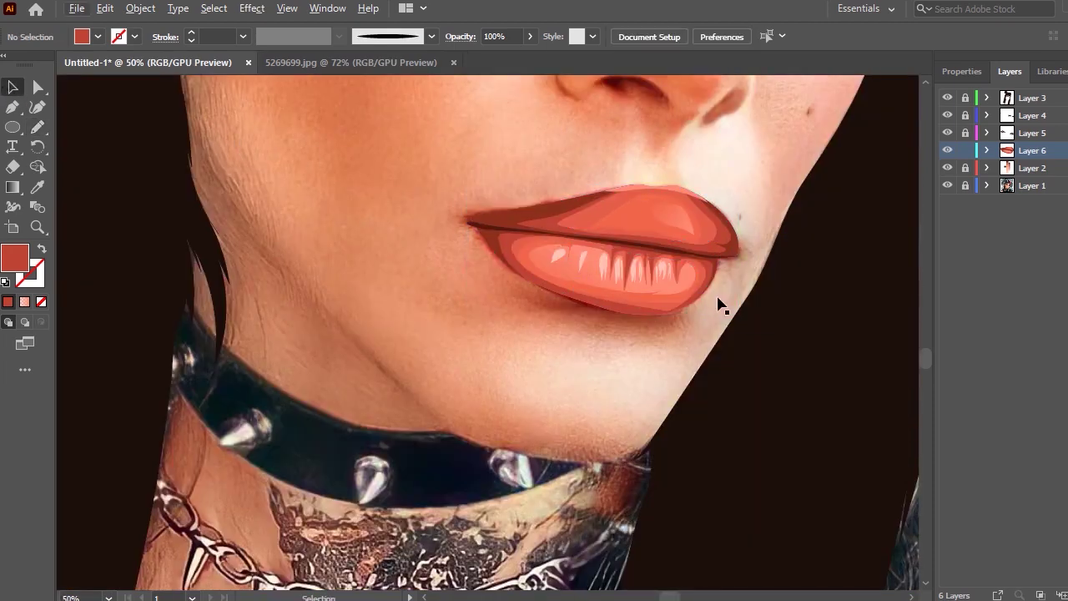
scroll(689, 305, "up", 2)
scroll(638, 333, "up", 2)
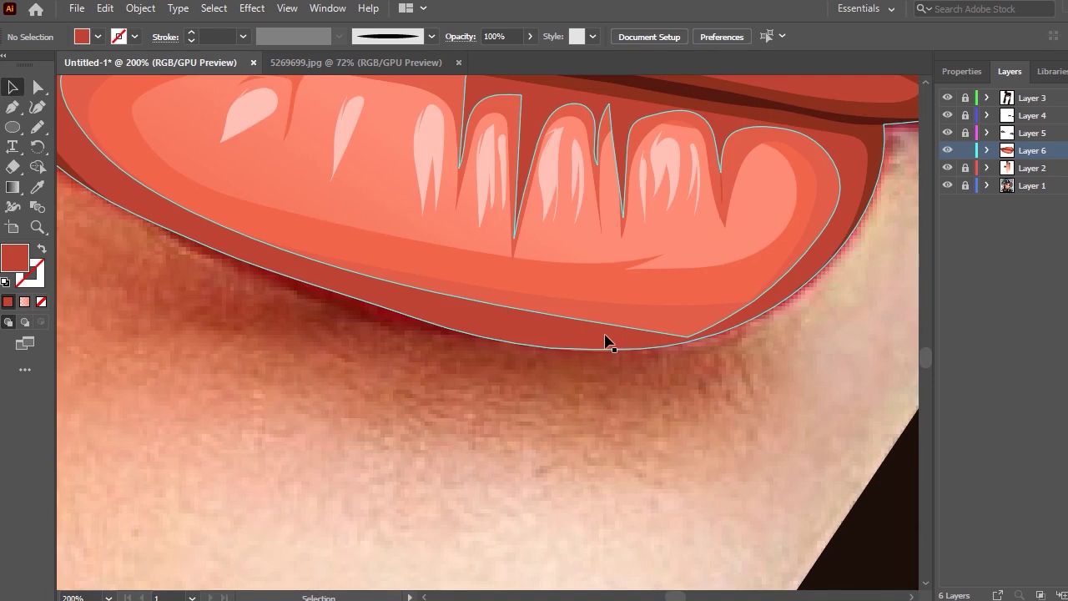
Redraw the lower lip's bottom edge with the Pencil into a smoother contour
left_click(606, 341)
key("n")
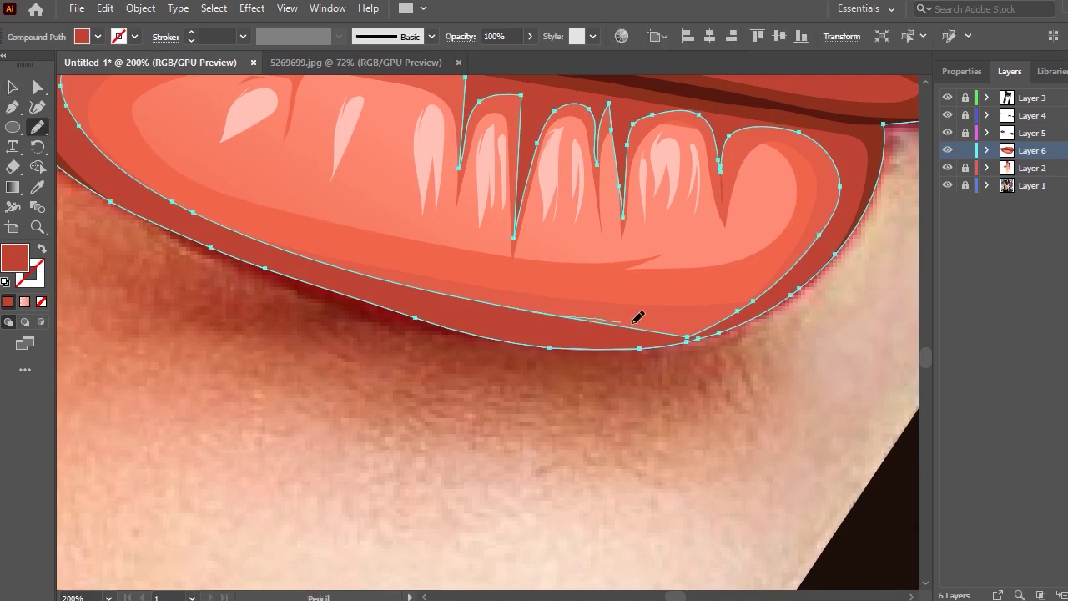
left_click_drag(626, 349, 594, 324)
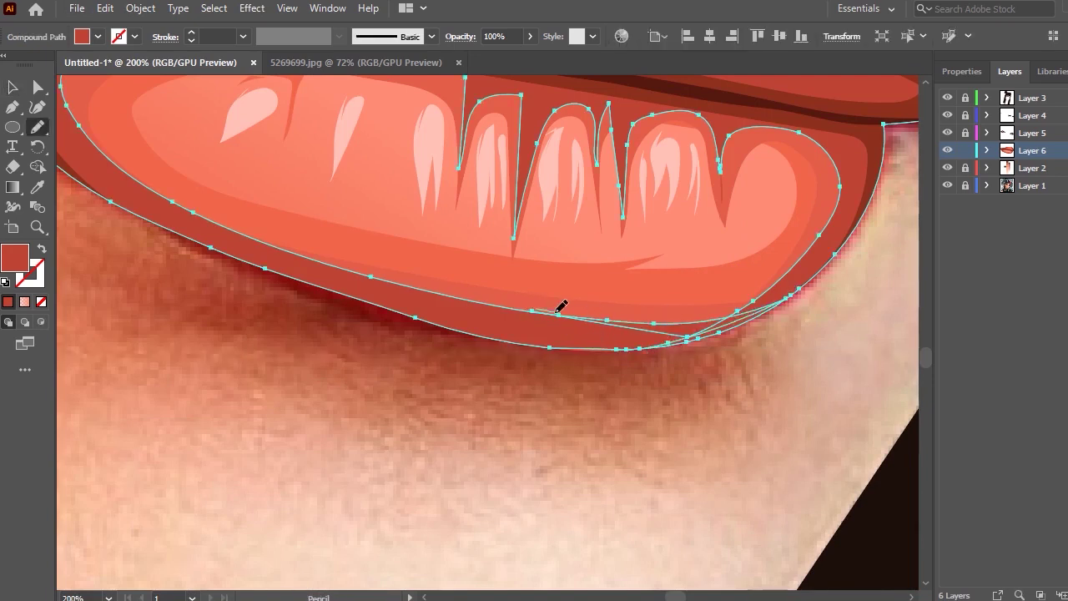
mouse_move(755, 315)
left_mouse_down()
mouse_move(629, 357)
mouse_move(742, 322)
left_mouse_up()
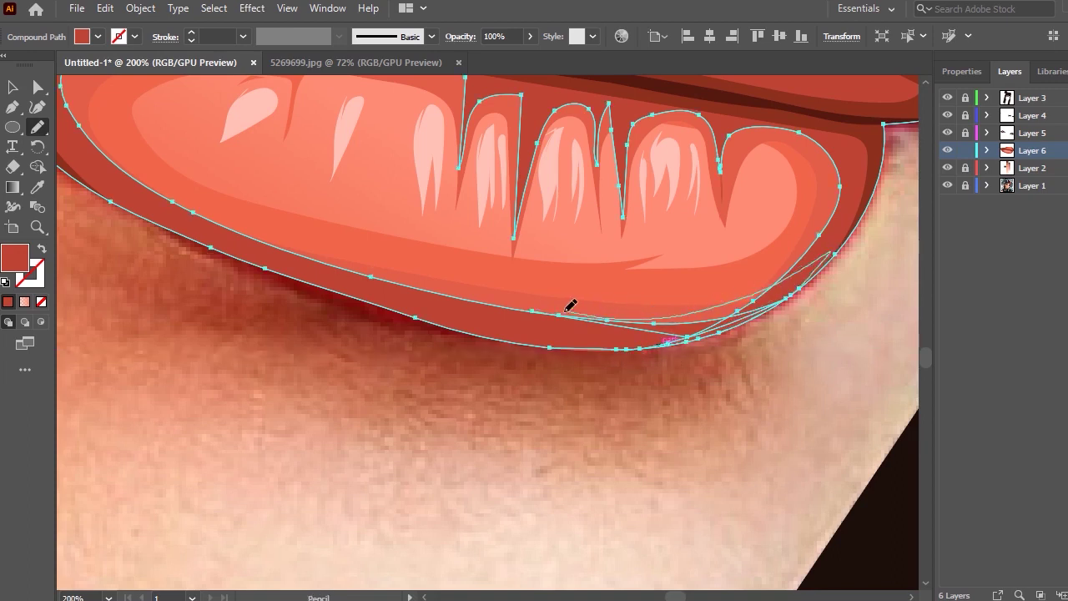
left_click_drag(571, 305, 483, 318)
left_click_drag(621, 315, 524, 299)
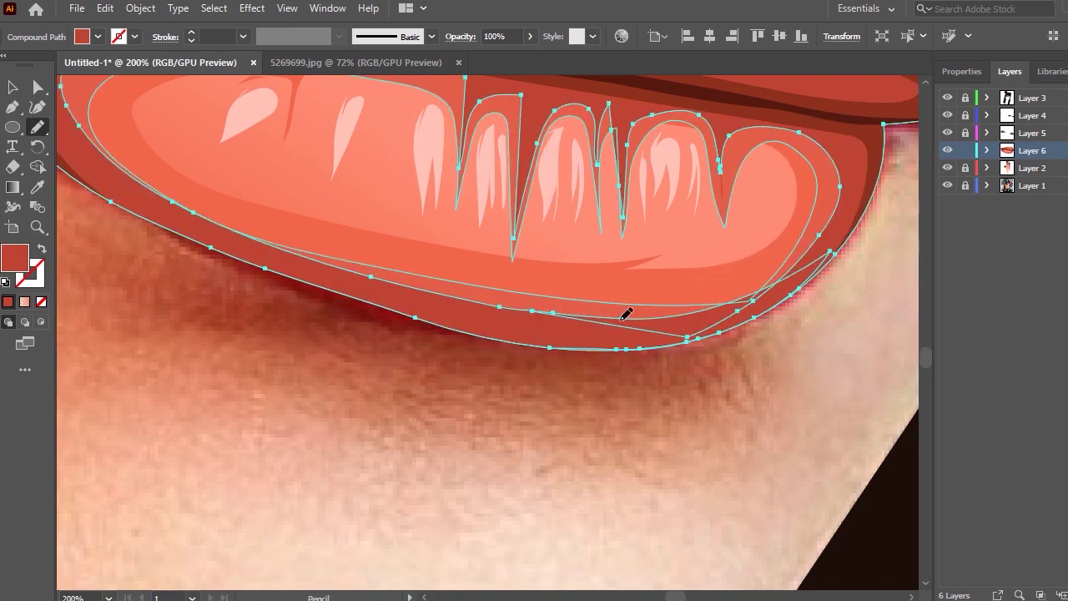
scroll(517, 261, "down", 3, "alt")
left_click(26, 89)
left_click(550, 130)
scroll(550, 131, "down", 3, "alt")
scroll(520, 220, "up", 6, "alt")
Raise and smooth the top edge of the dark left-corner shape with the Pencil
left_click(494, 187)
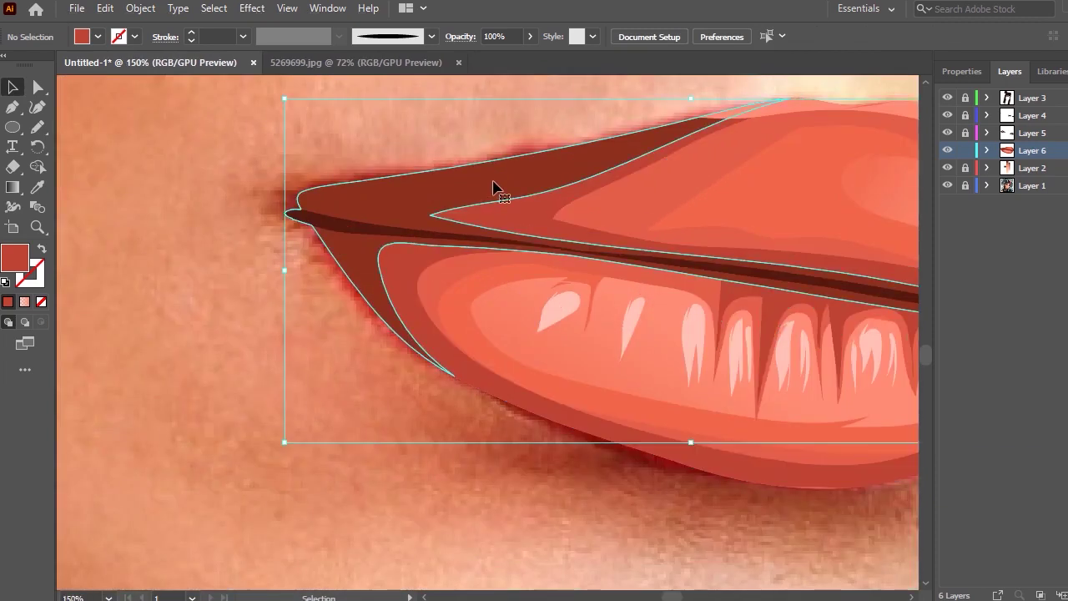
key("n")
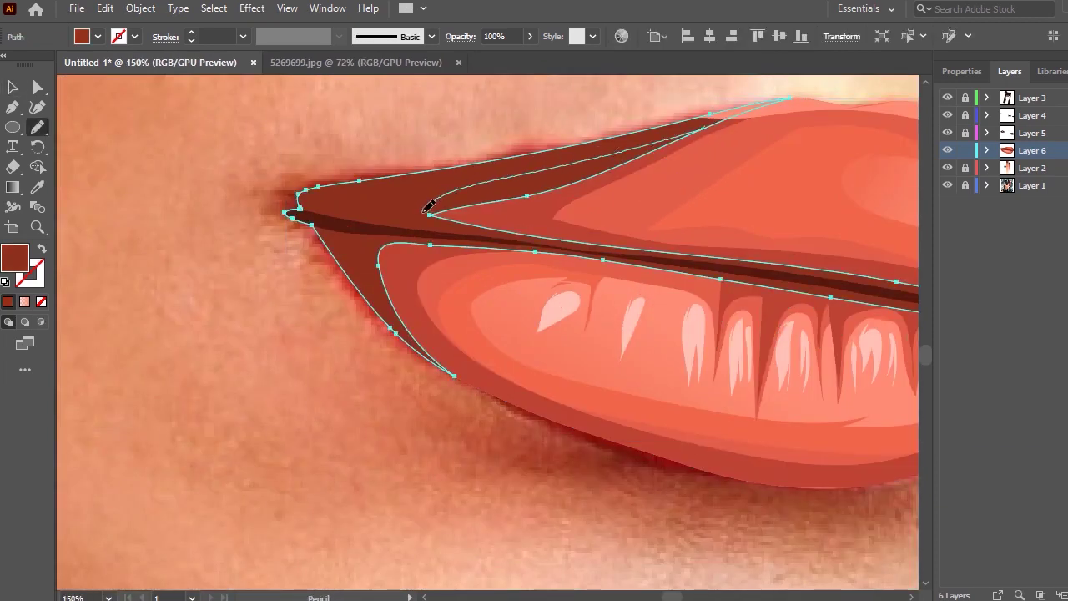
left_click_drag(424, 212, 515, 199)
scroll(521, 194, "down", 2, "alt")
left_click(13, 88)
left_click(319, 175)
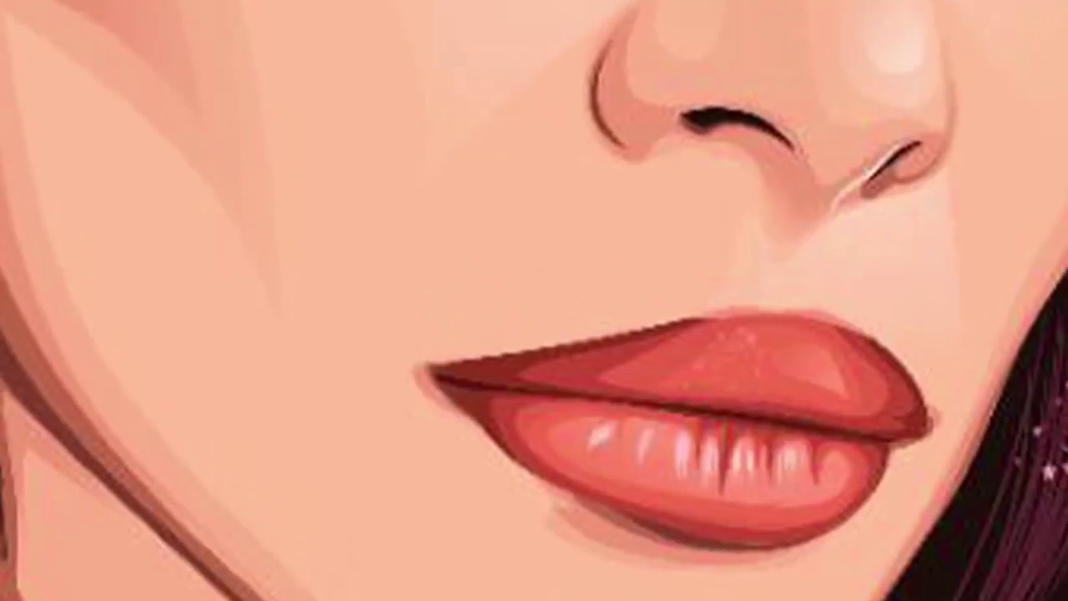